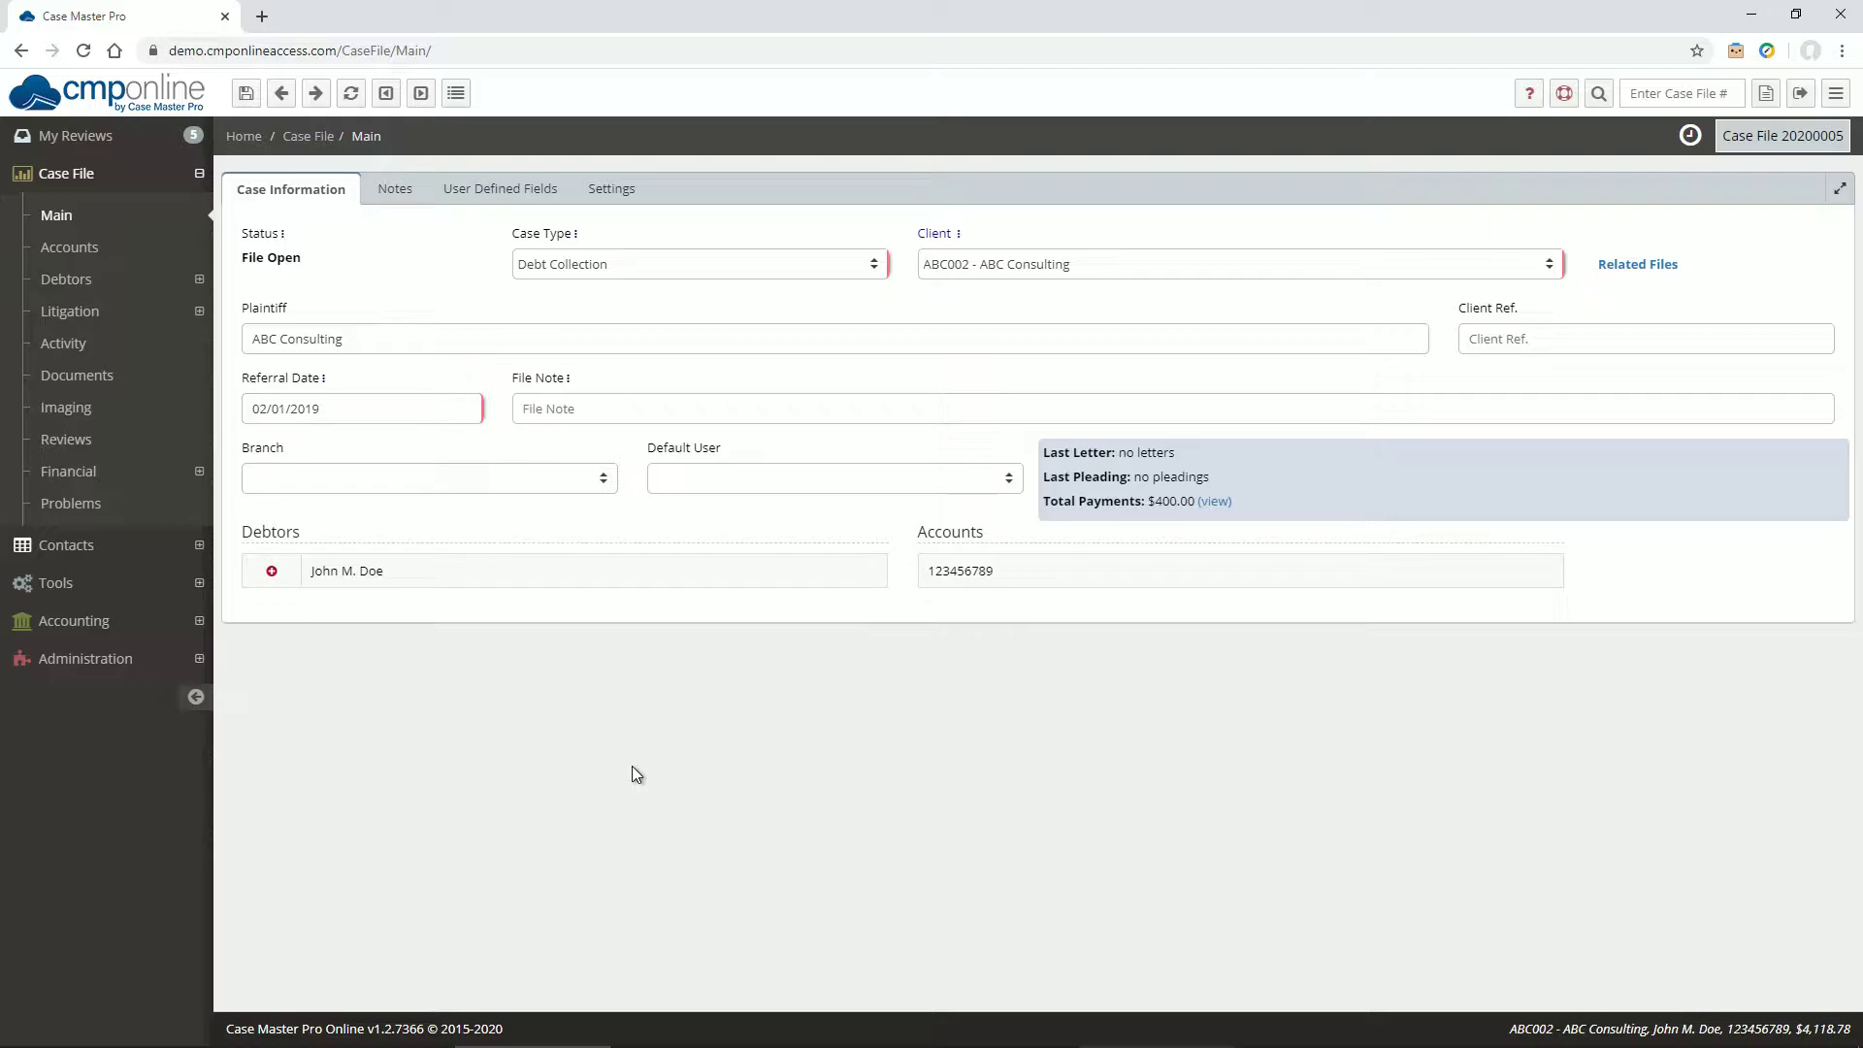
Open the case file's financial balance and switch it from the summary to the detail view
click(131, 471)
click(126, 505)
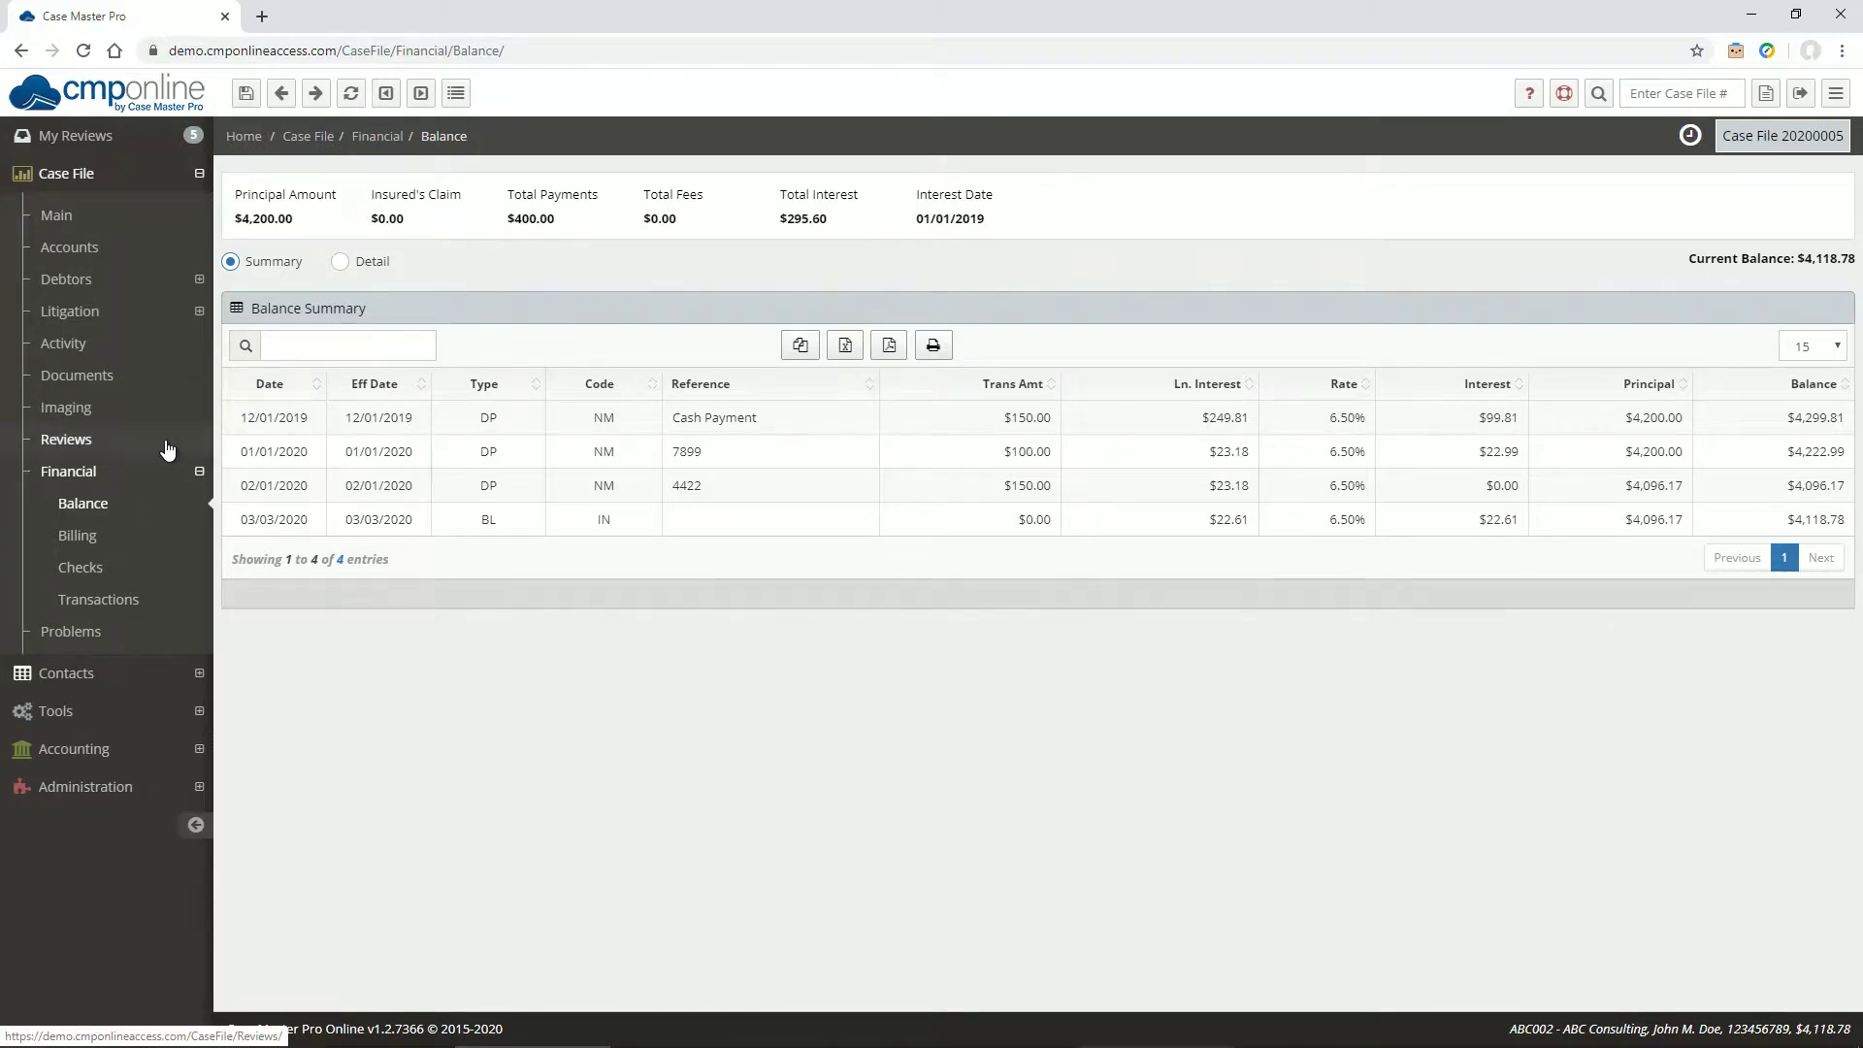
click(341, 262)
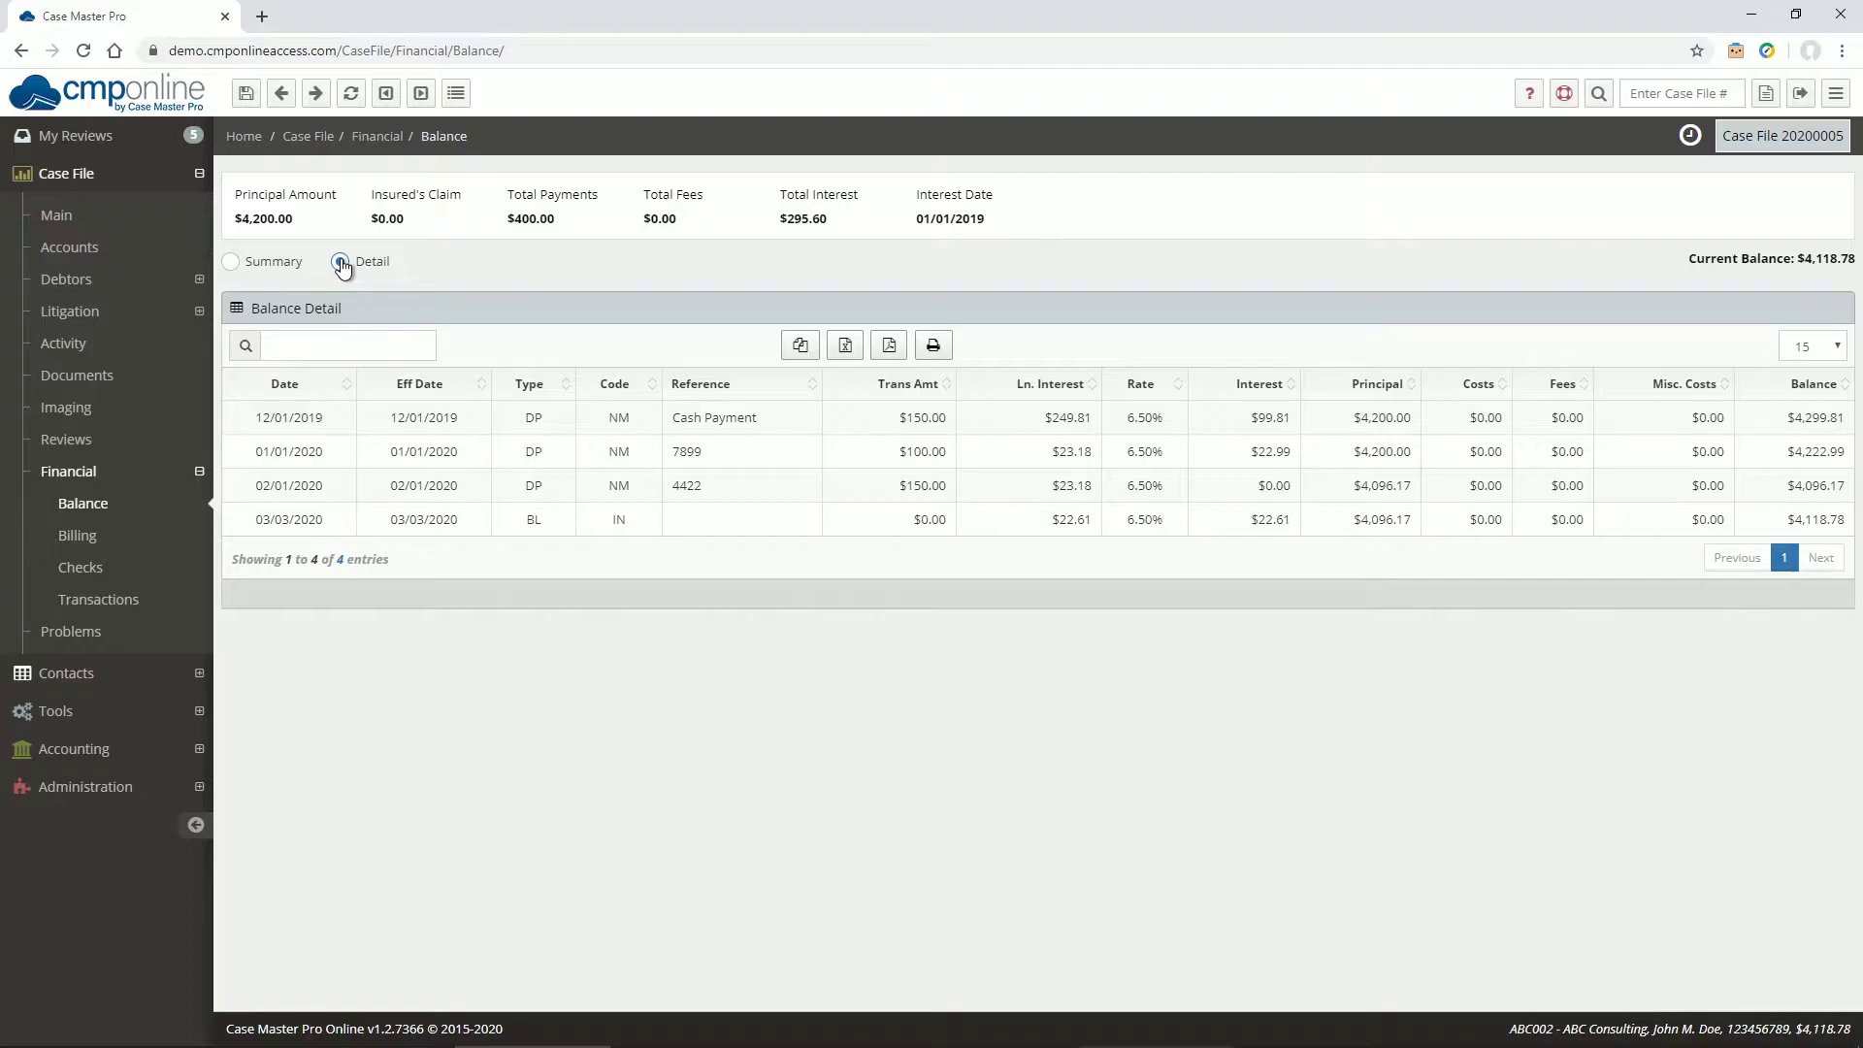
Review the 8% Fixed and Florida Statutory Variable Rate interest methods in the administration's financial lookups, including the variable rates table
click(101, 786)
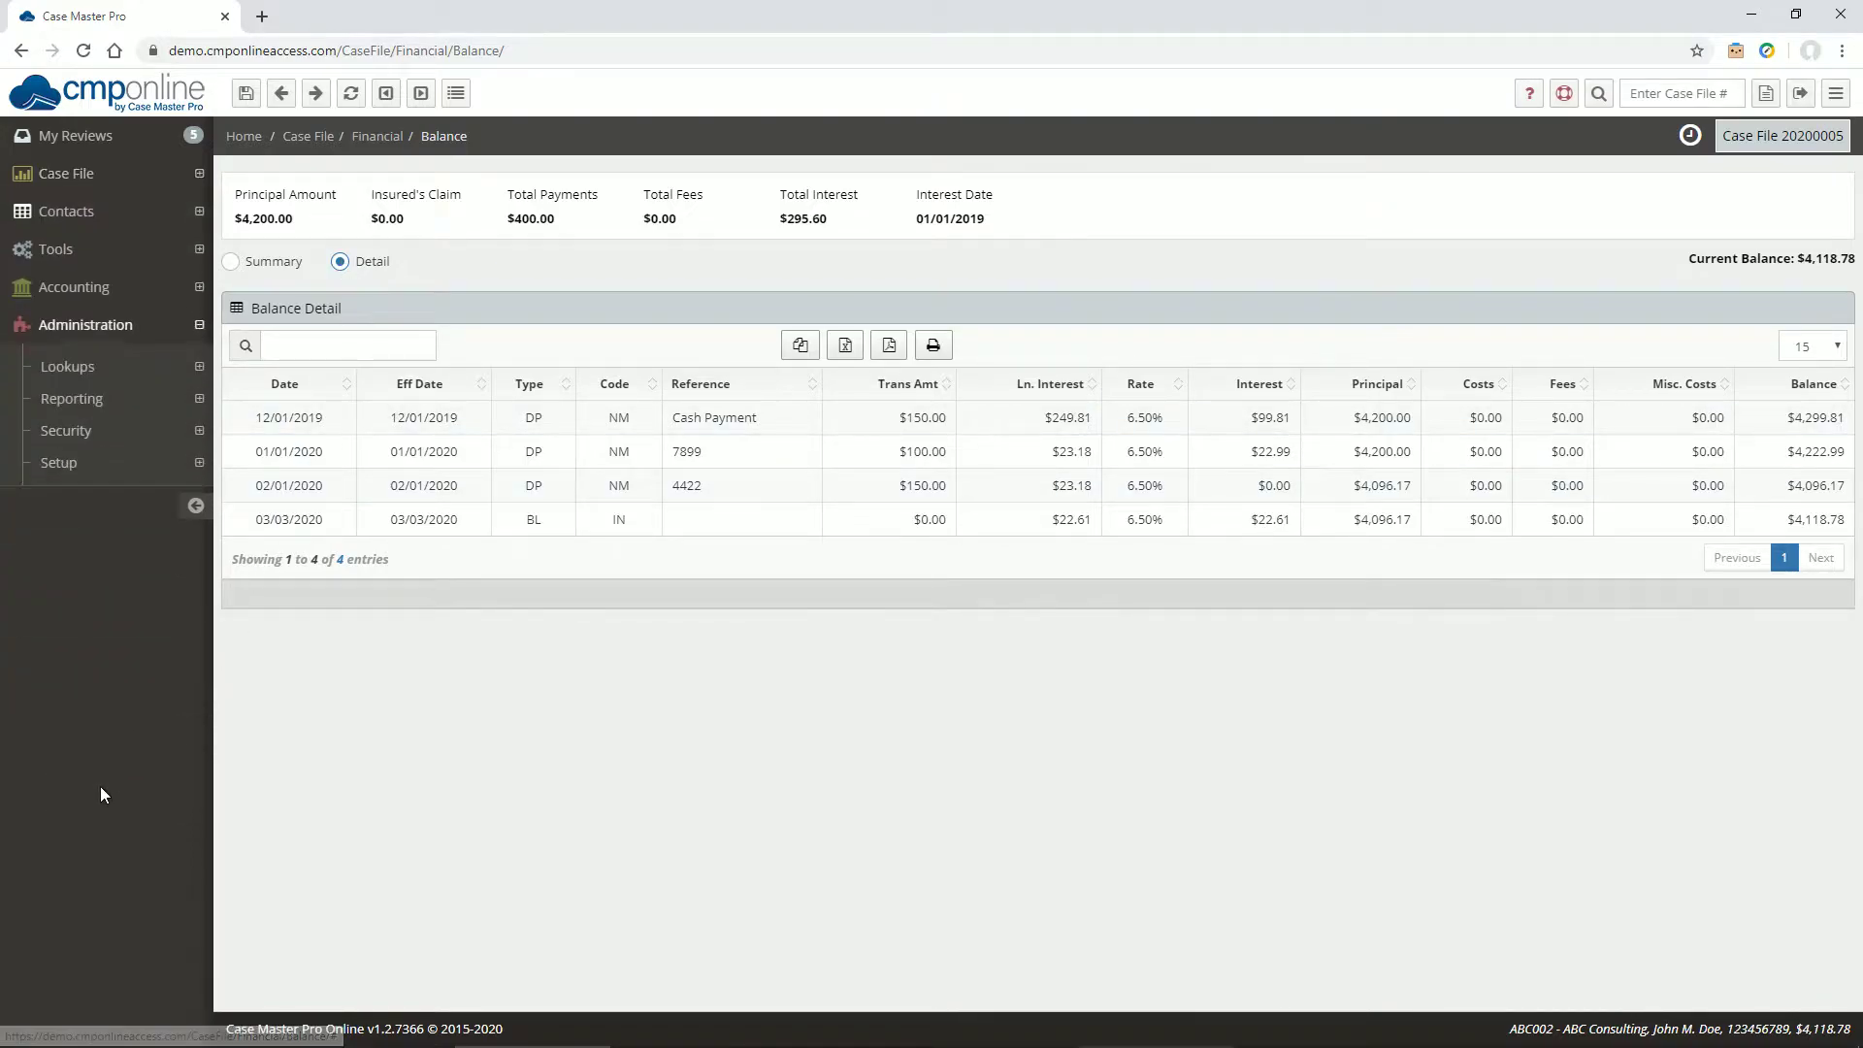
click(87, 367)
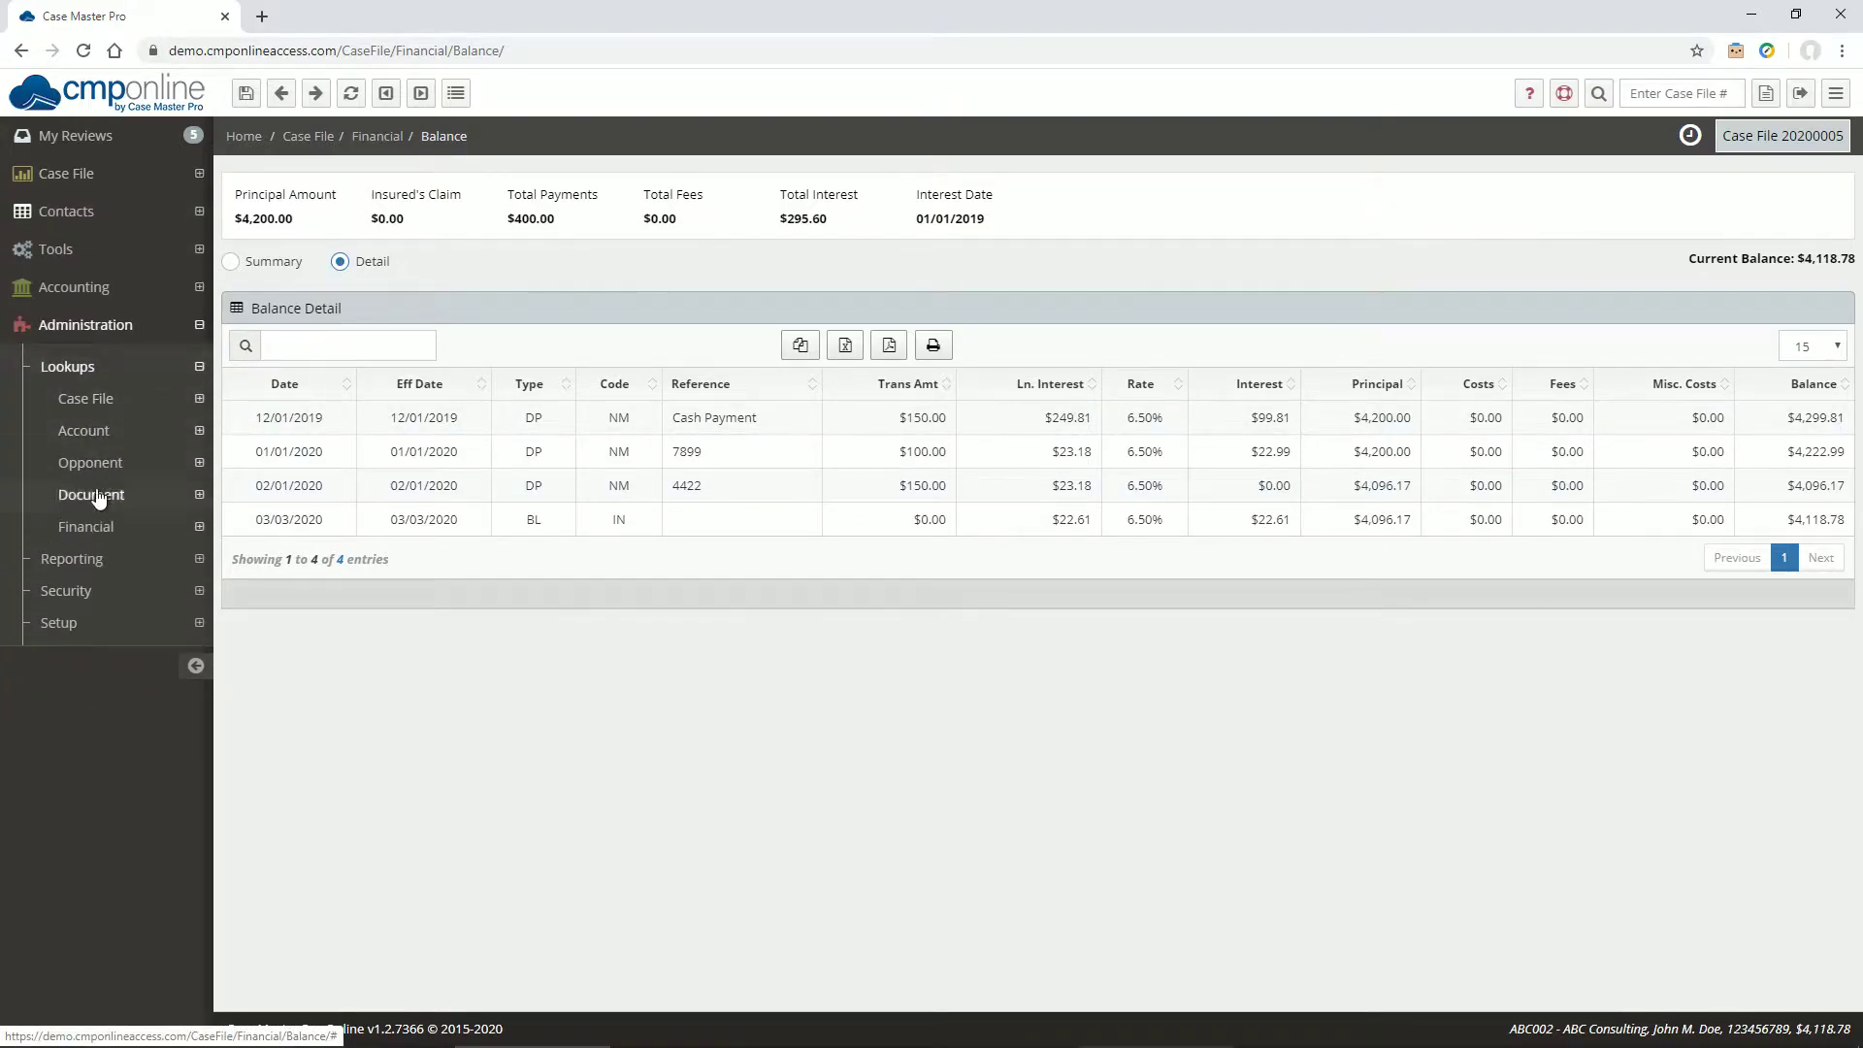
click(85, 526)
click(125, 687)
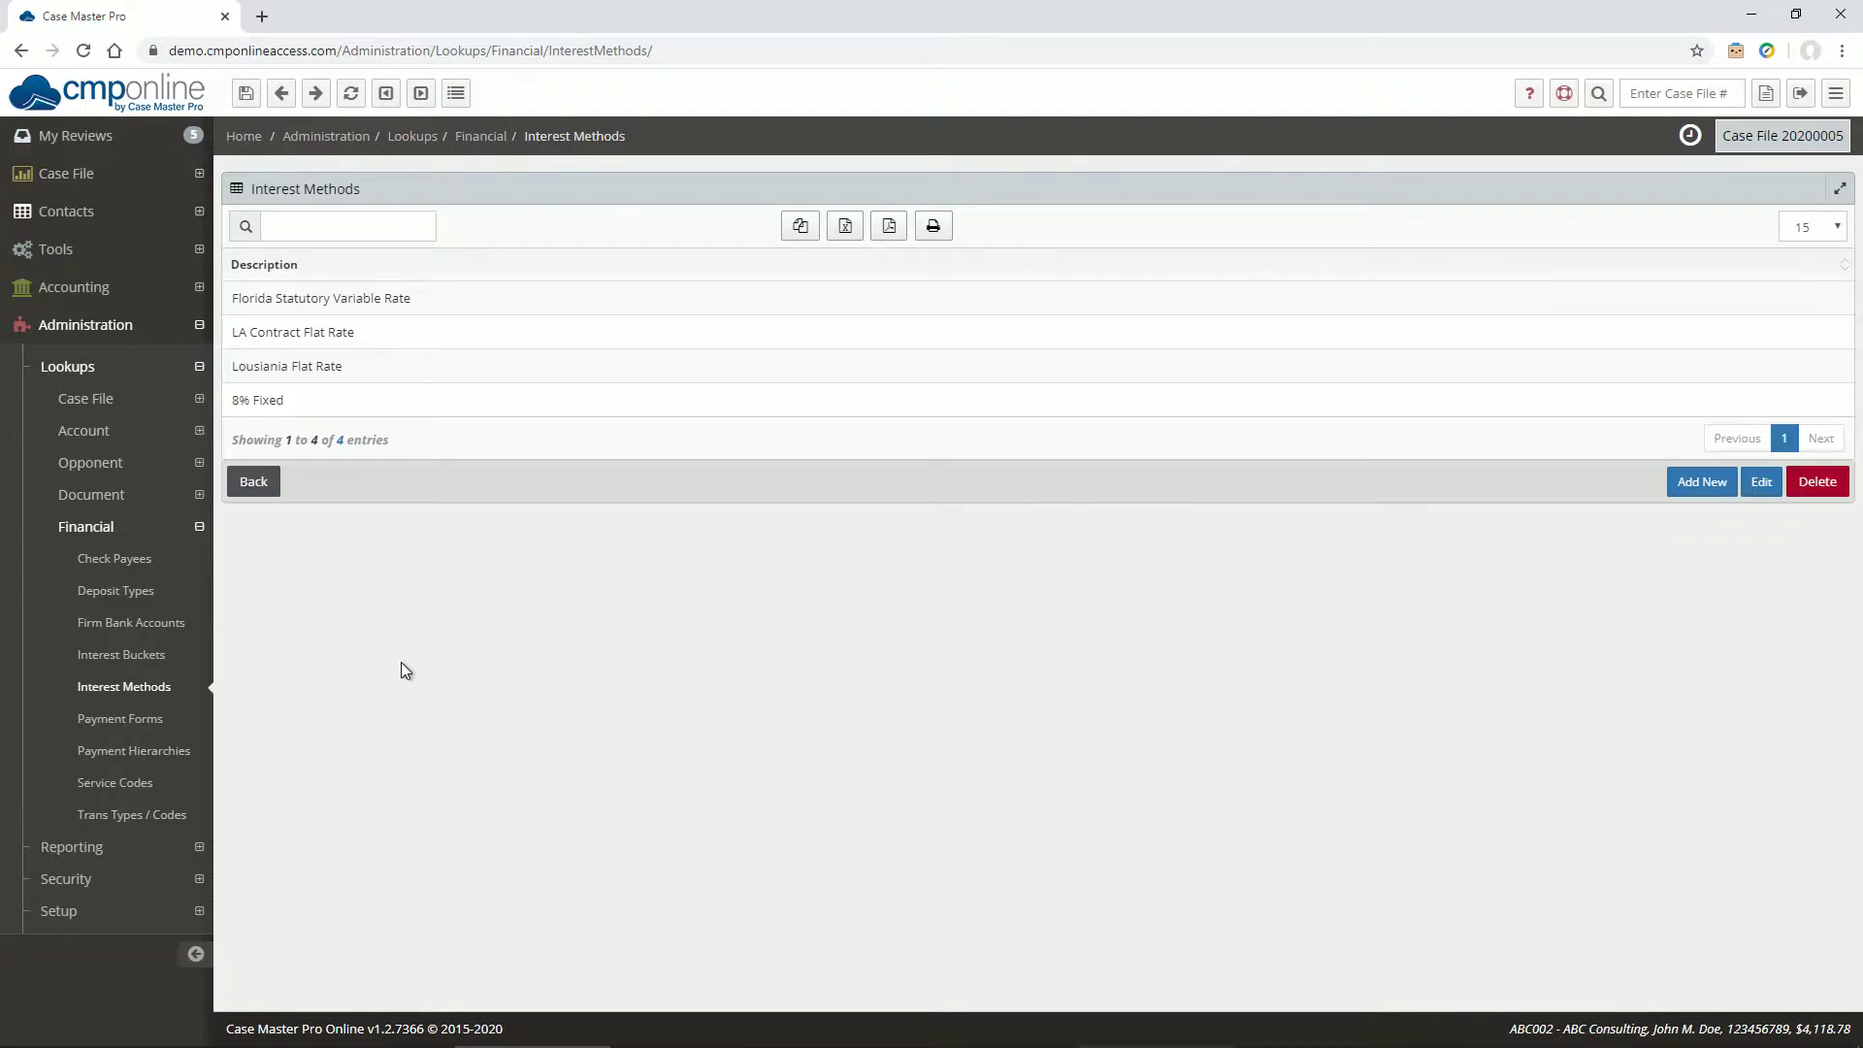
double_click(316, 400)
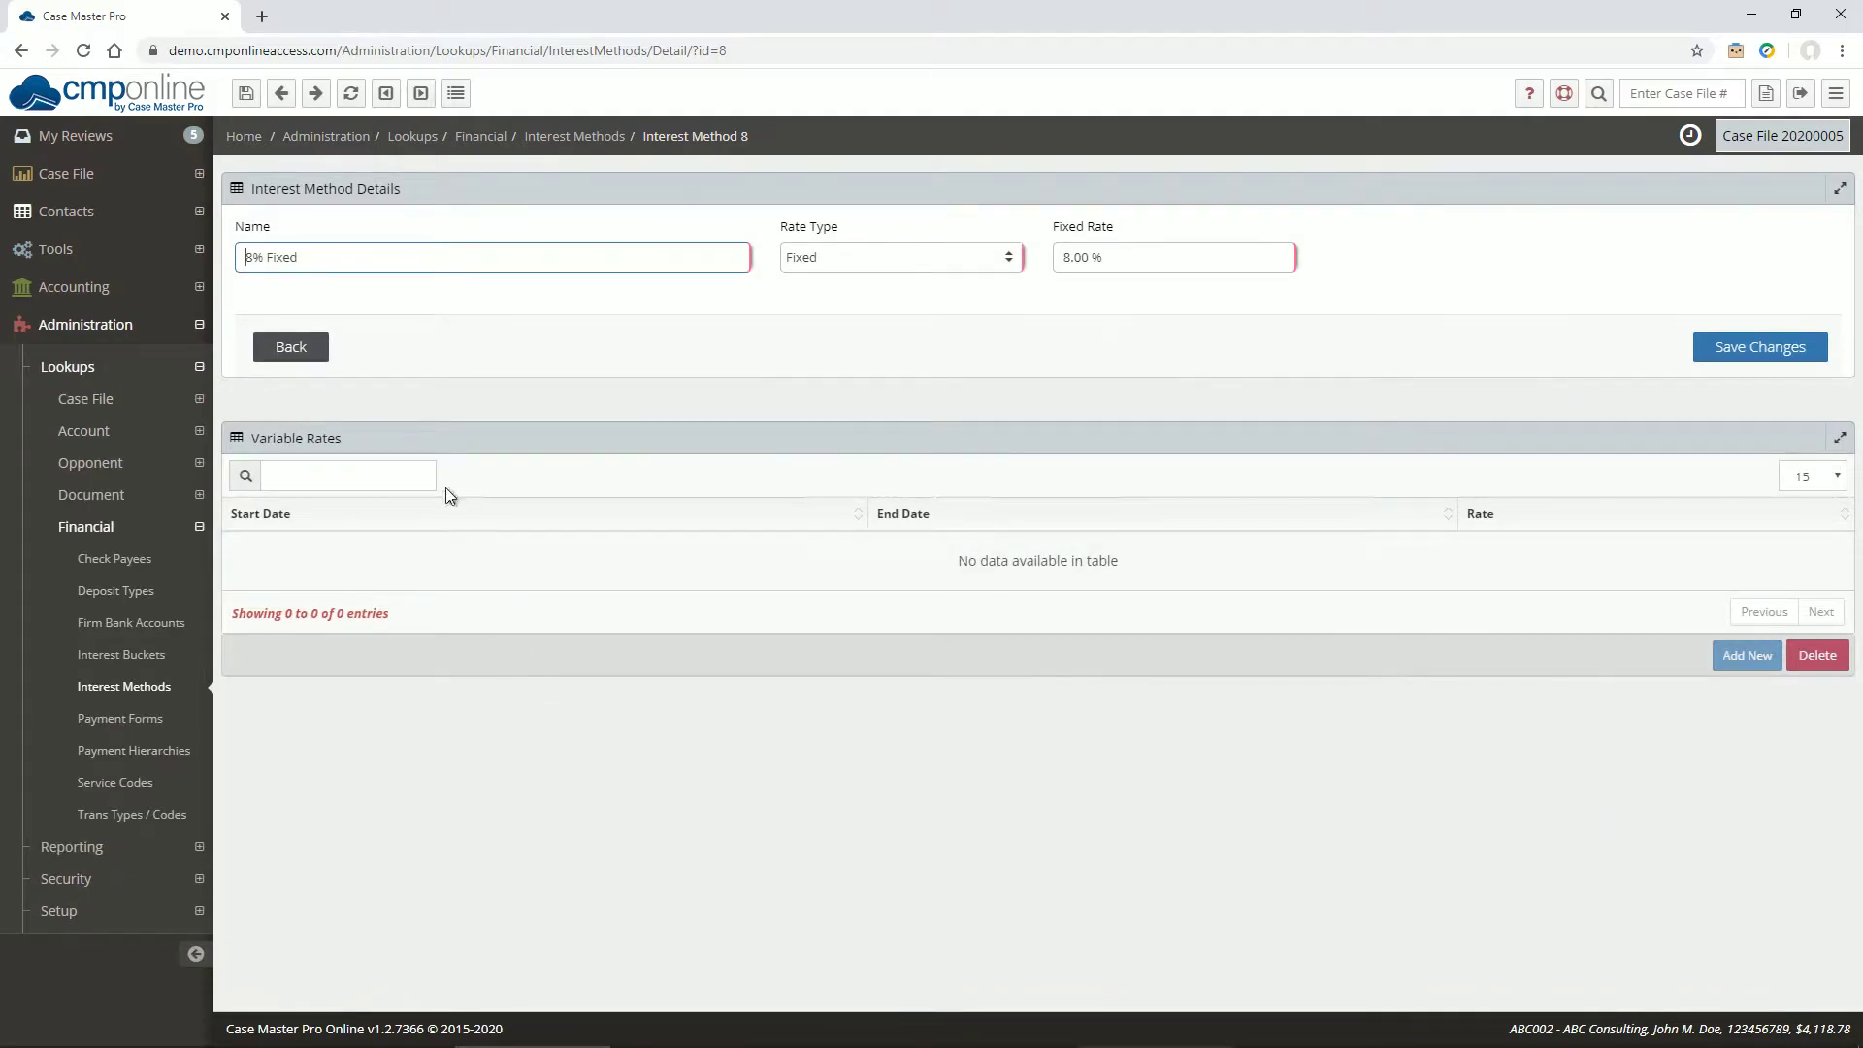
click(286, 349)
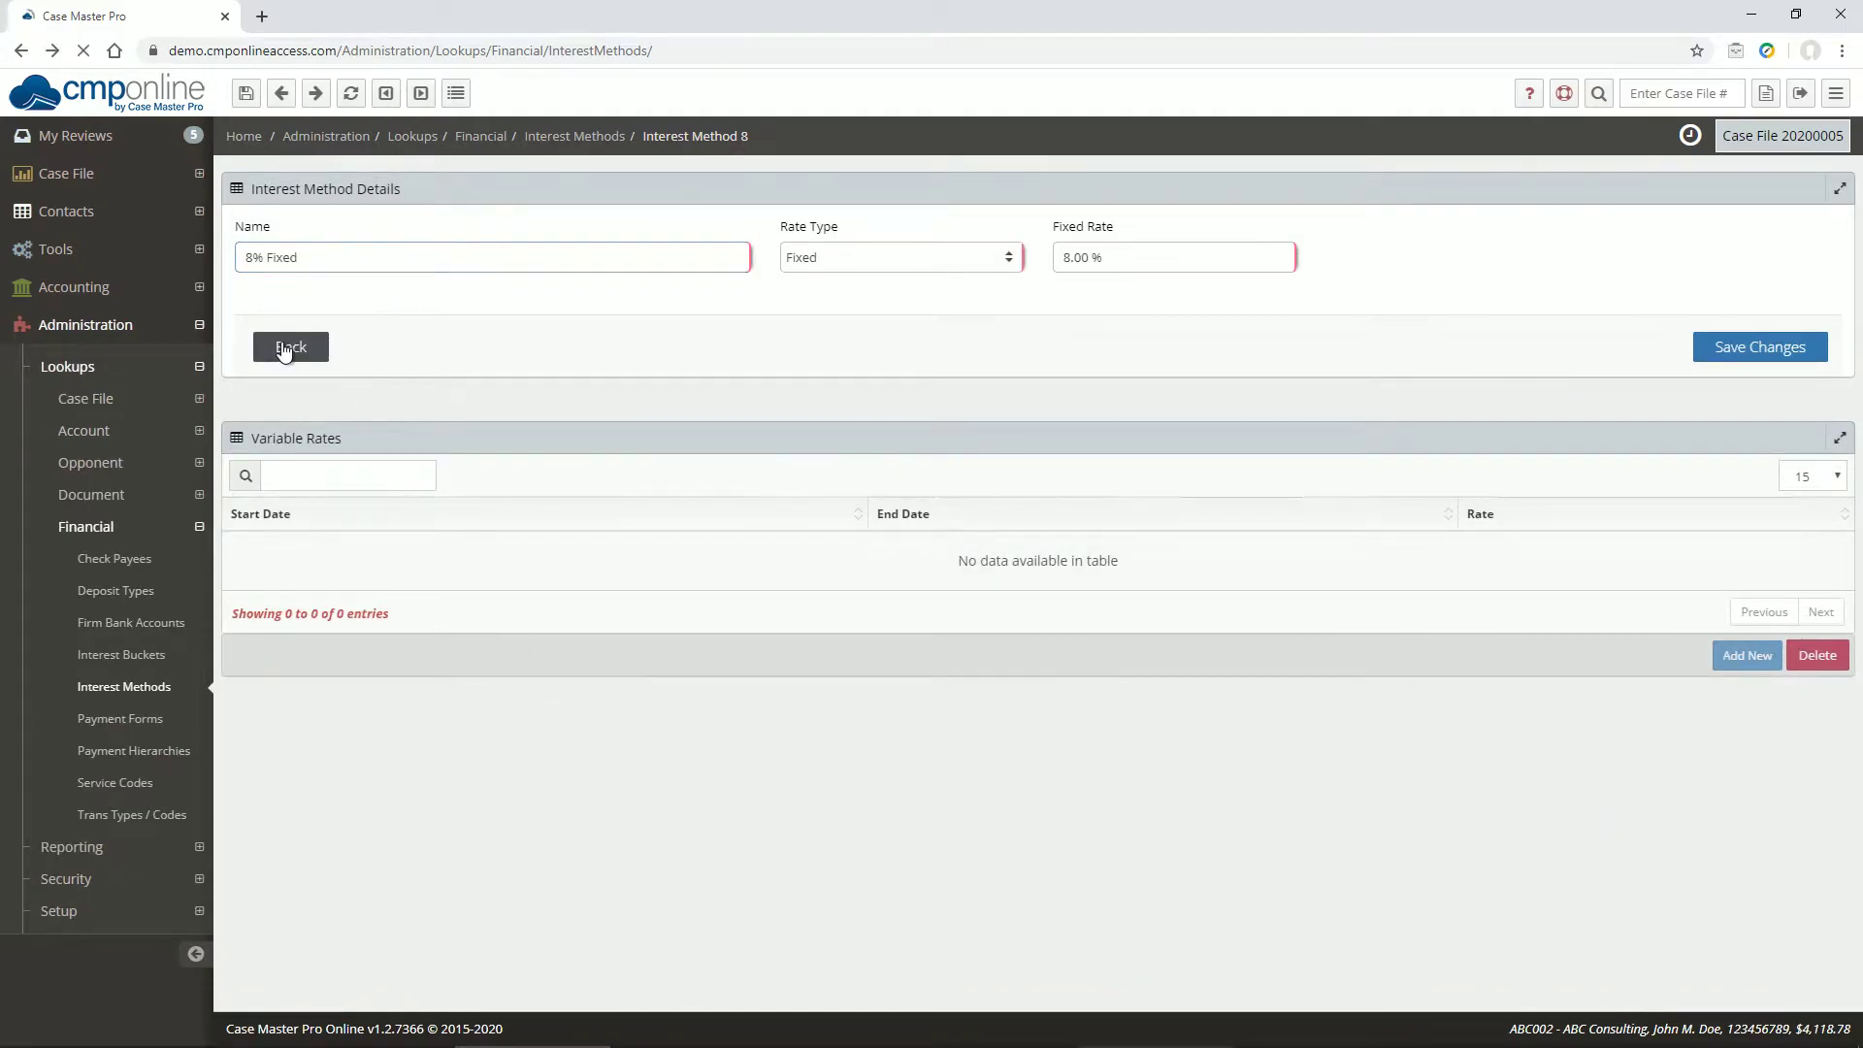
double_click(341, 307)
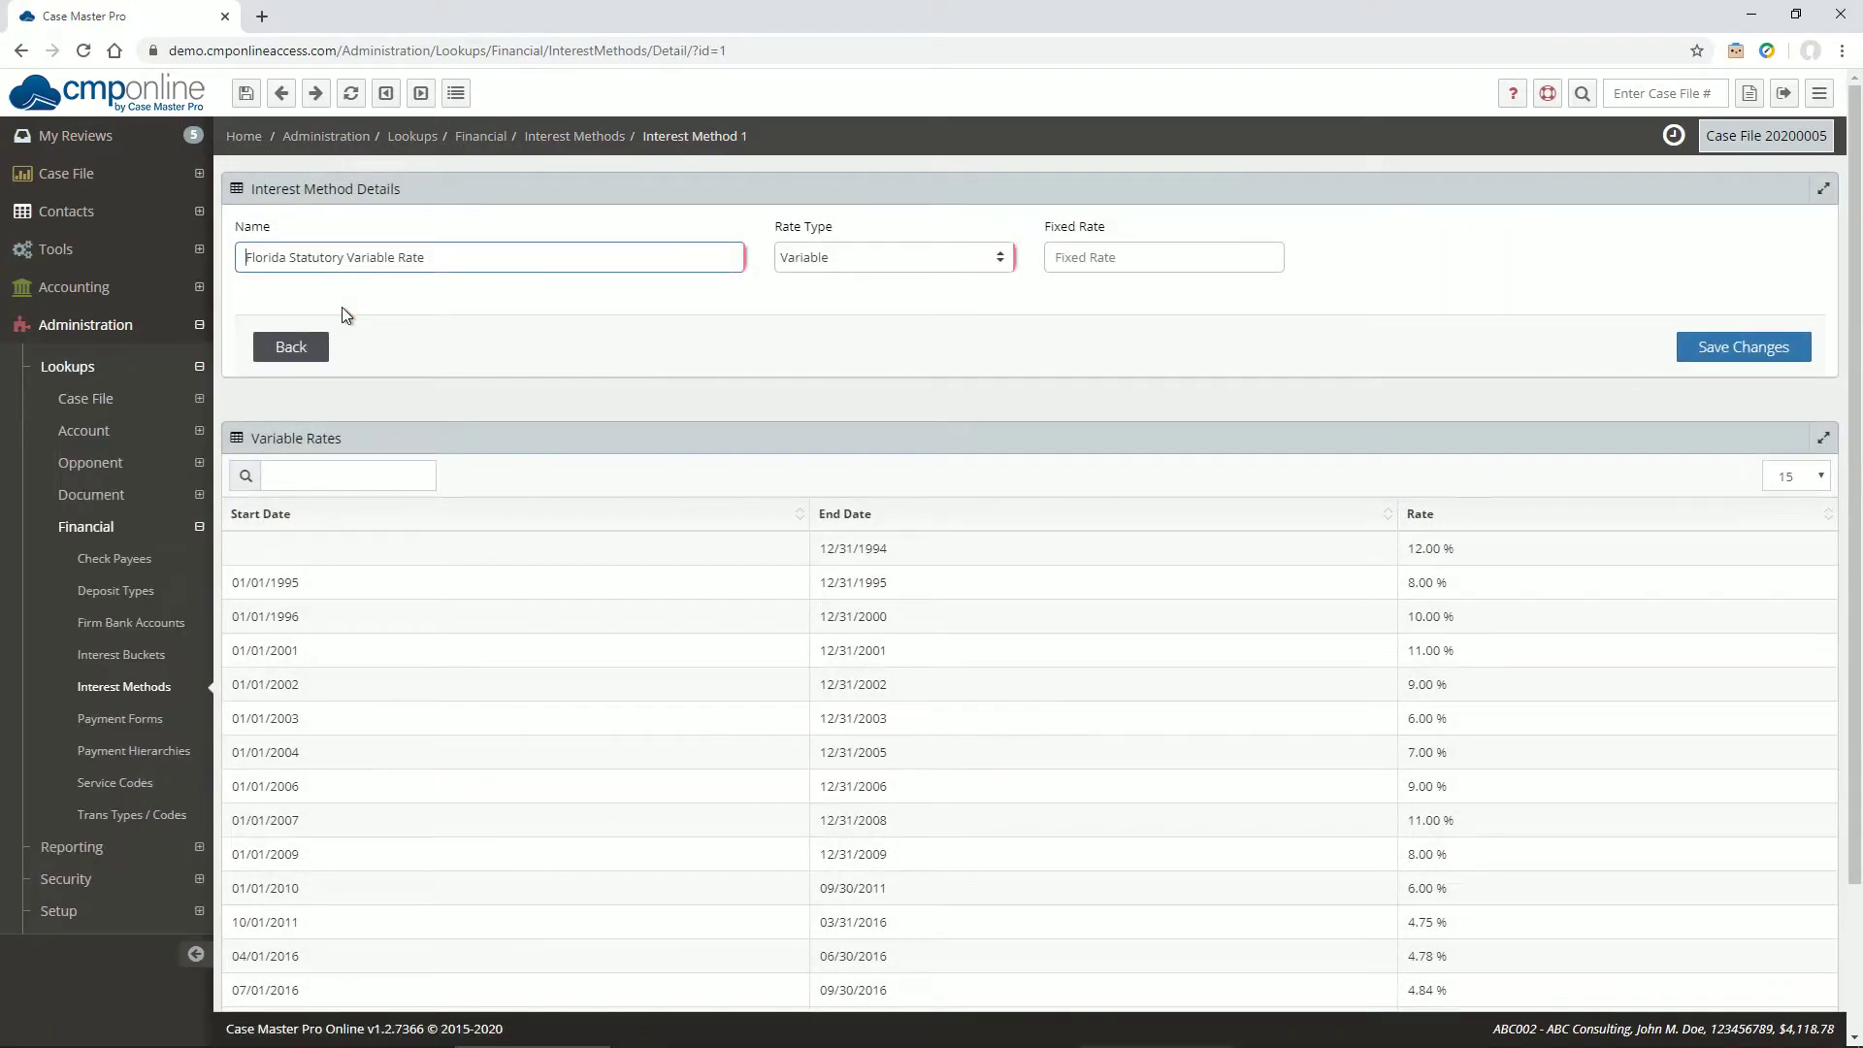
scroll(616, 495, down, 2)
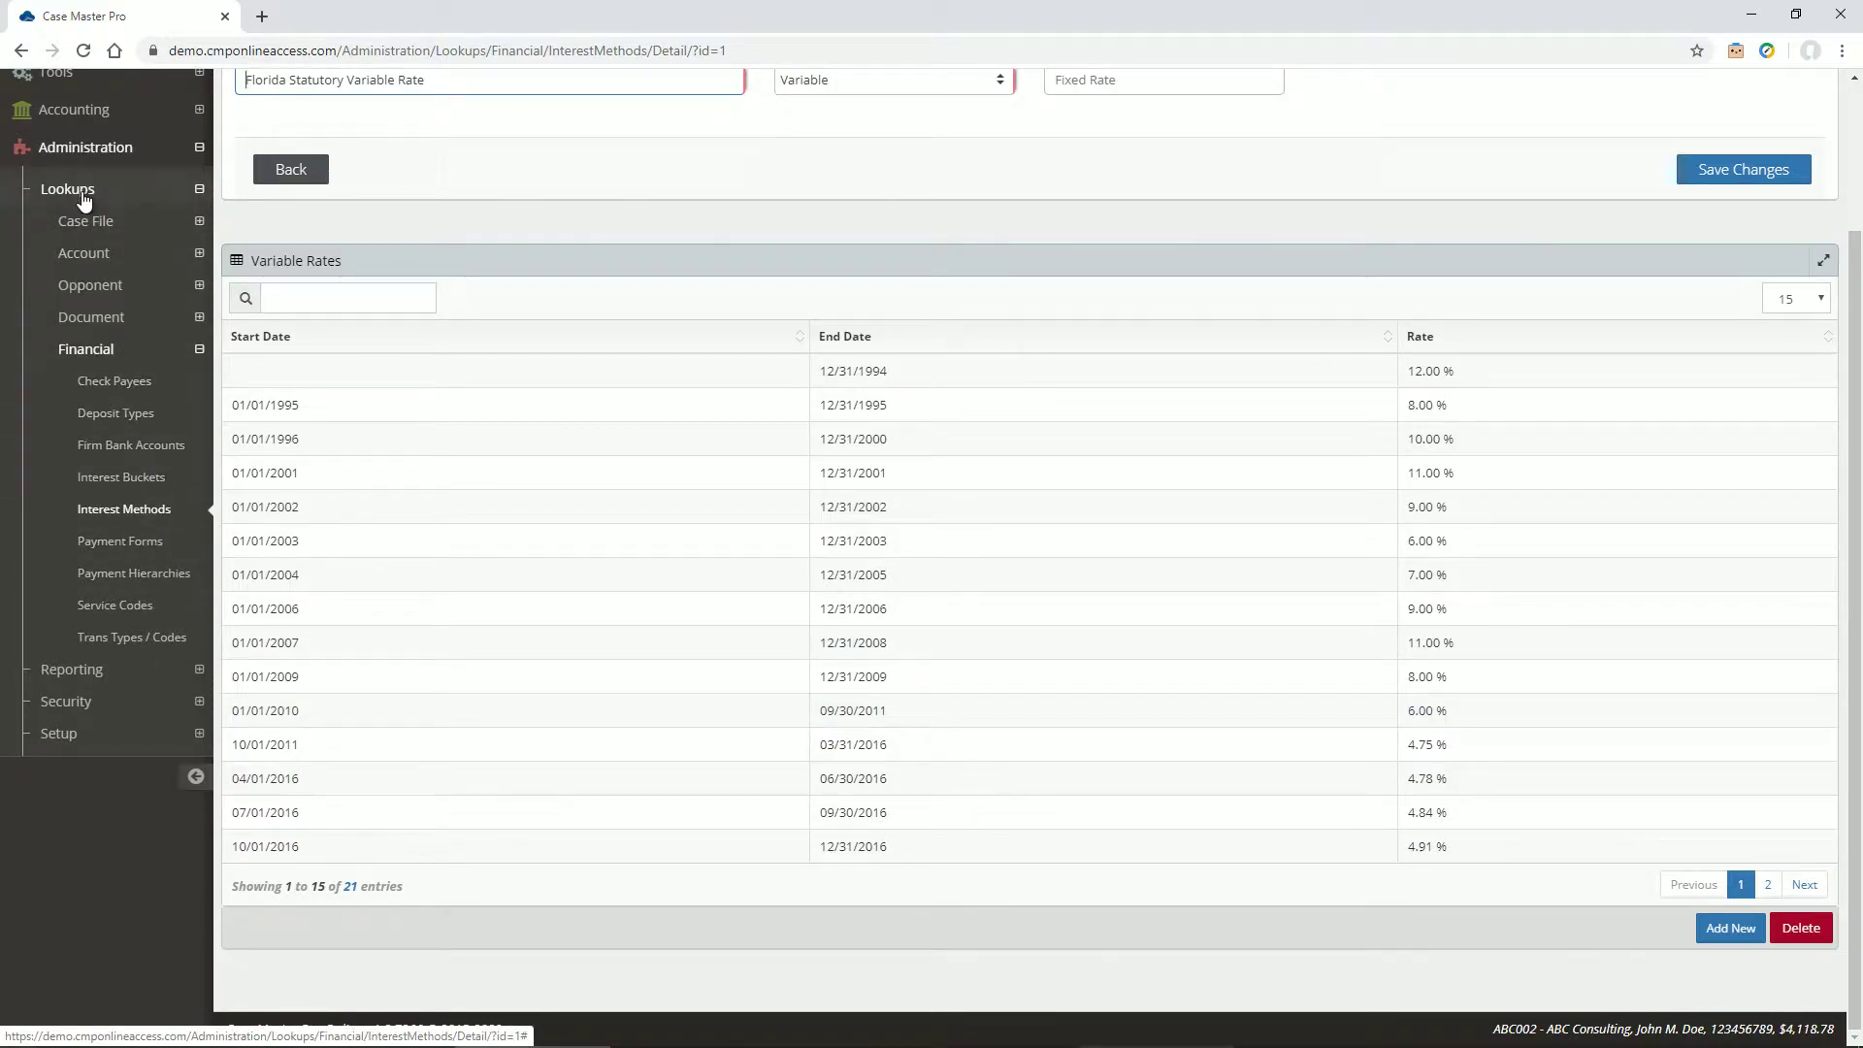
Review the details of the Default interest bucket and the Default payment hierarchy in the financial lookups
click(133, 485)
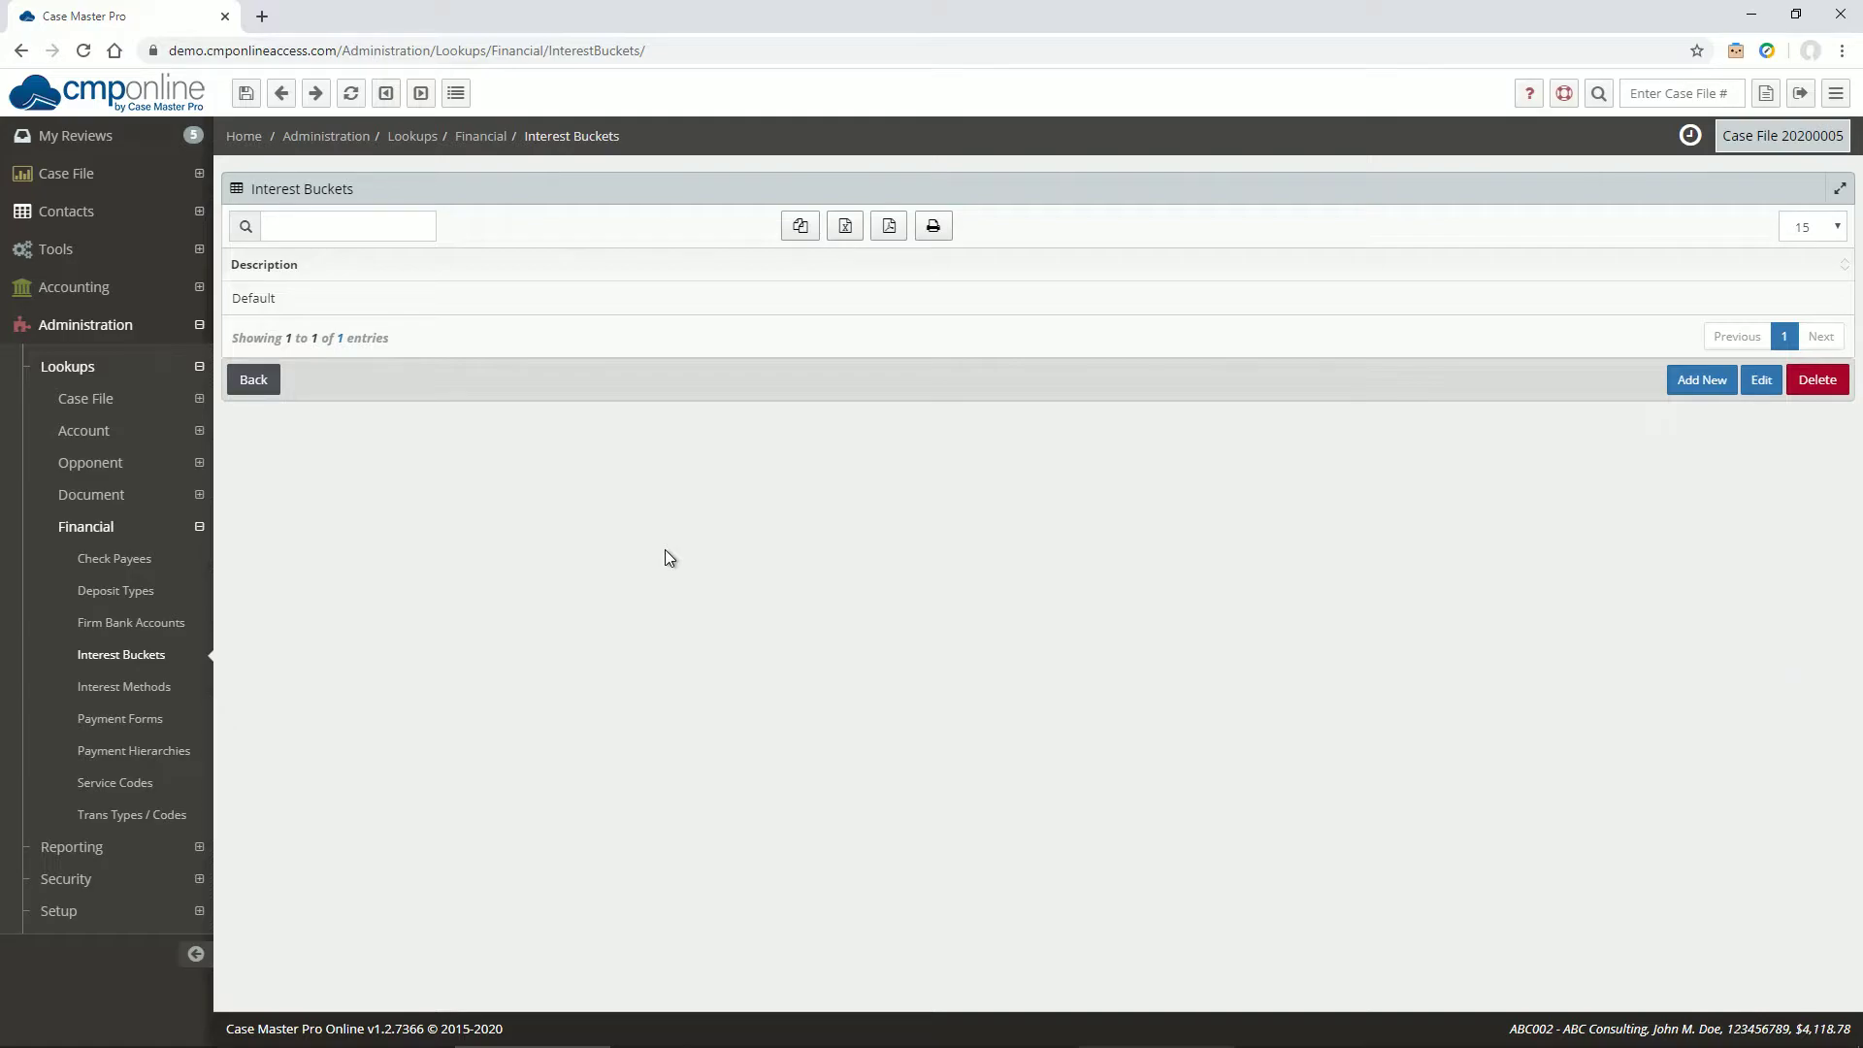
double_click(475, 302)
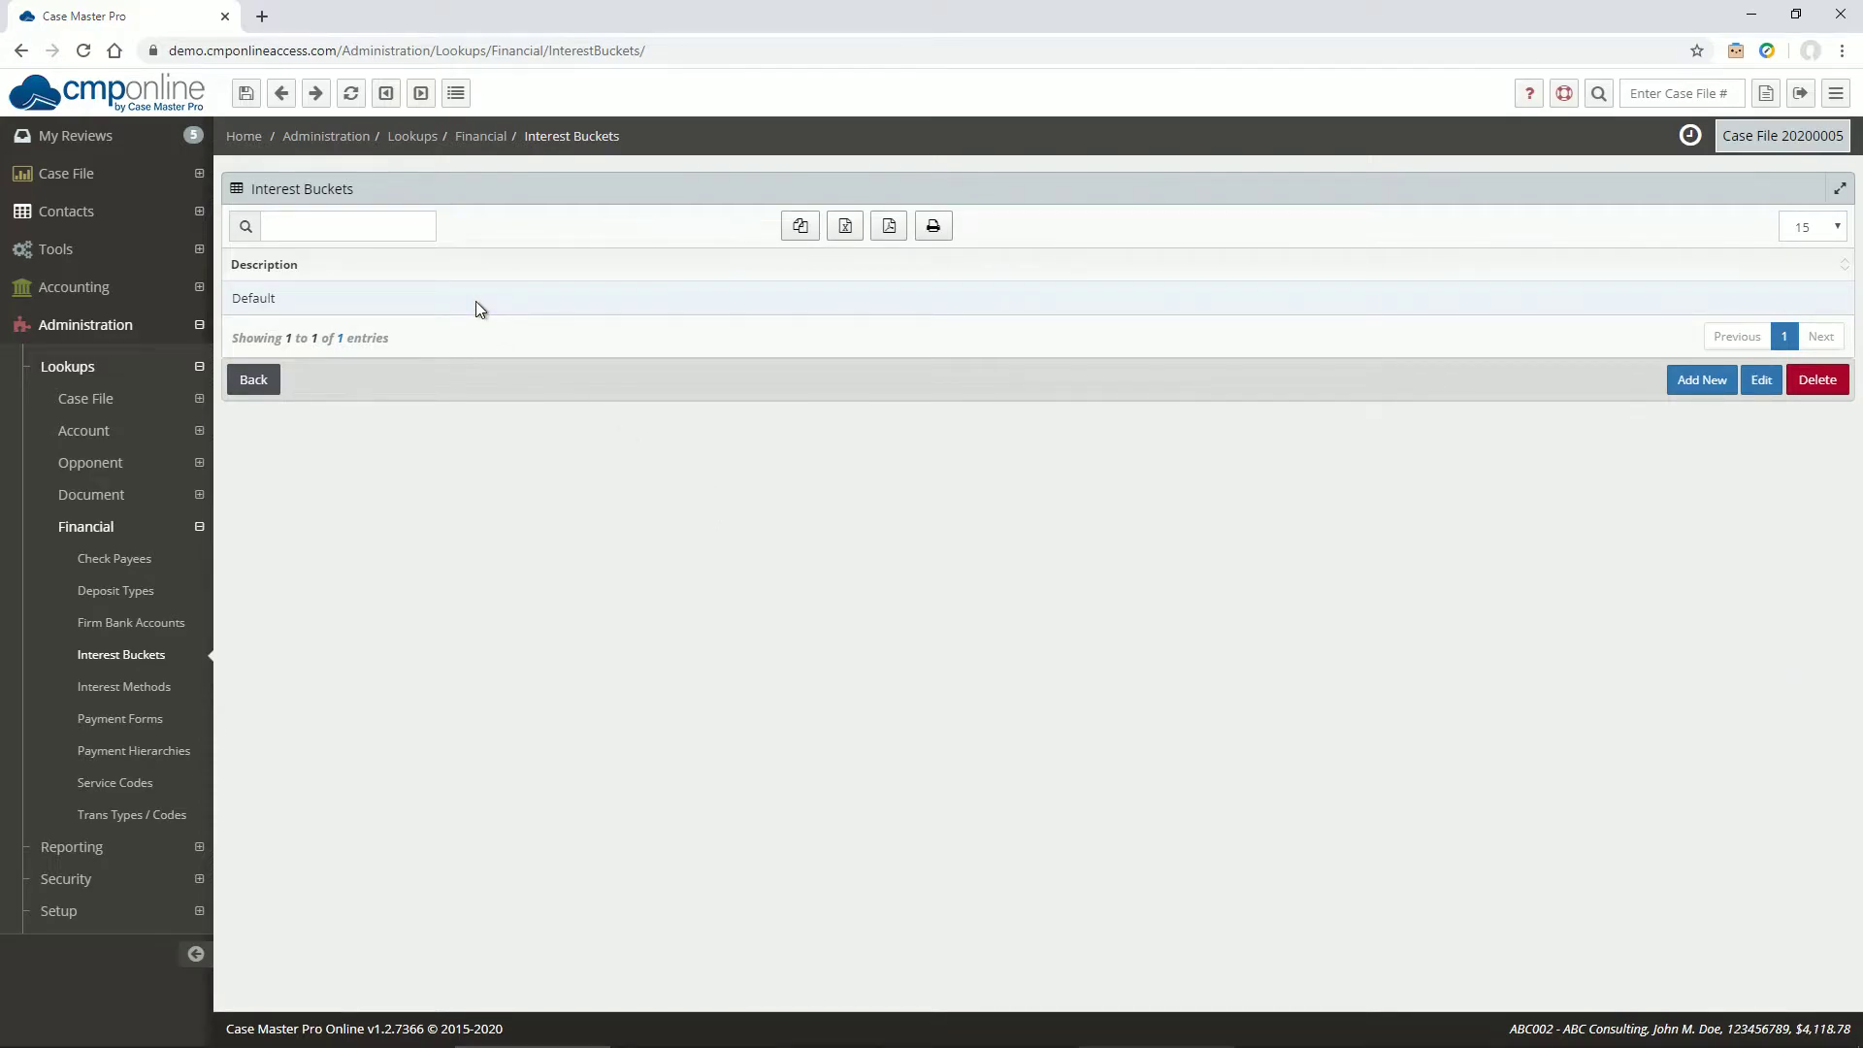
double_click(446, 287)
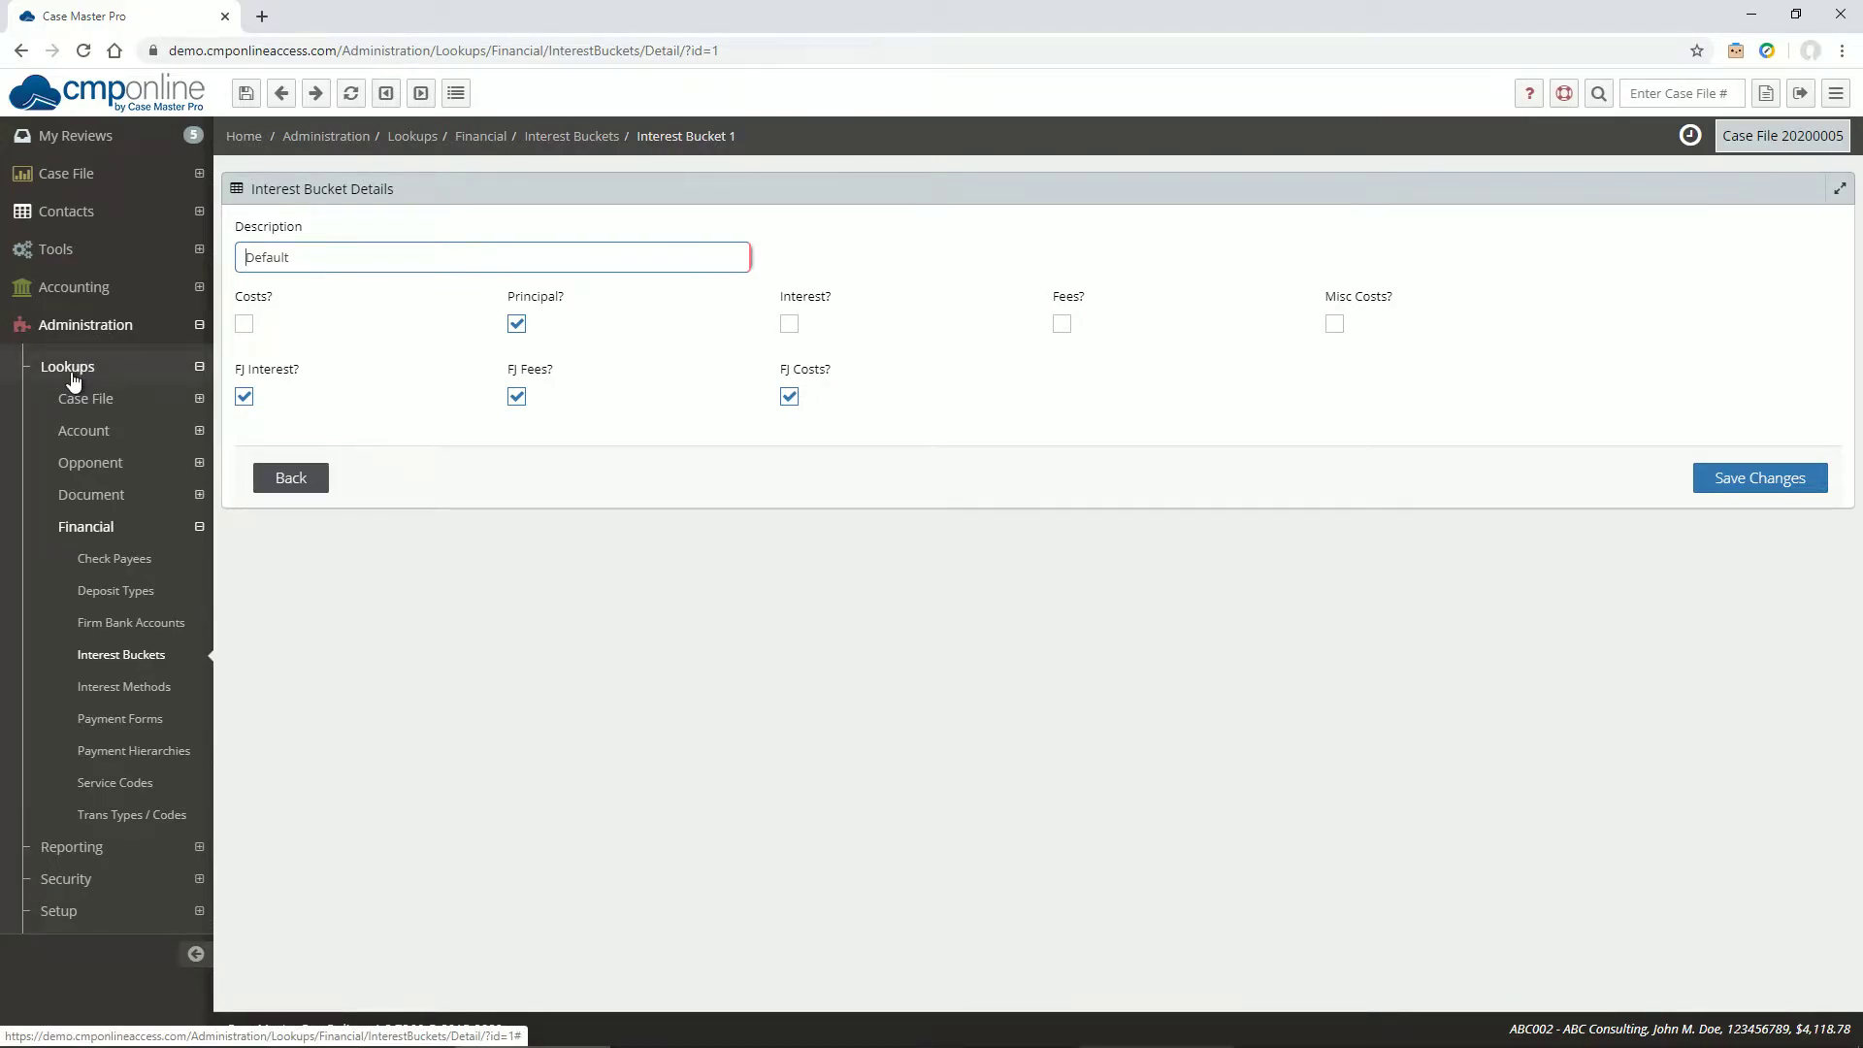
click(108, 747)
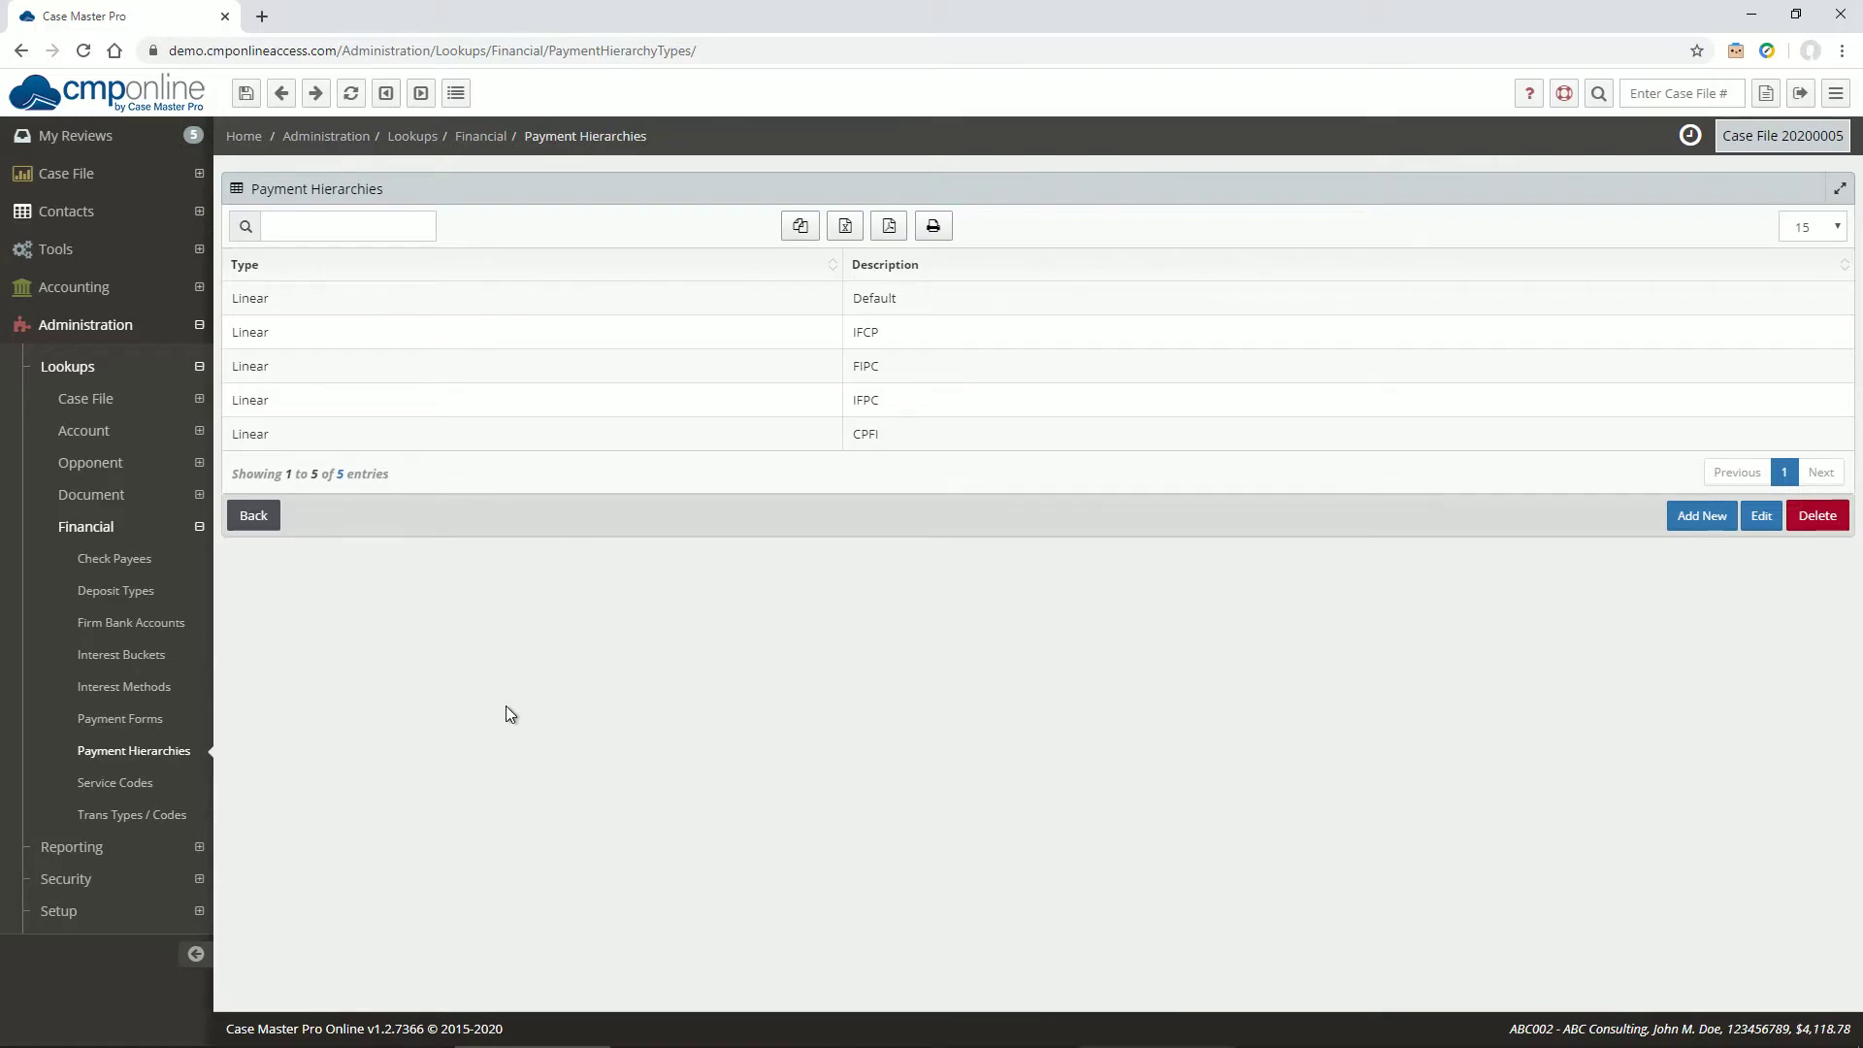
double_click(411, 284)
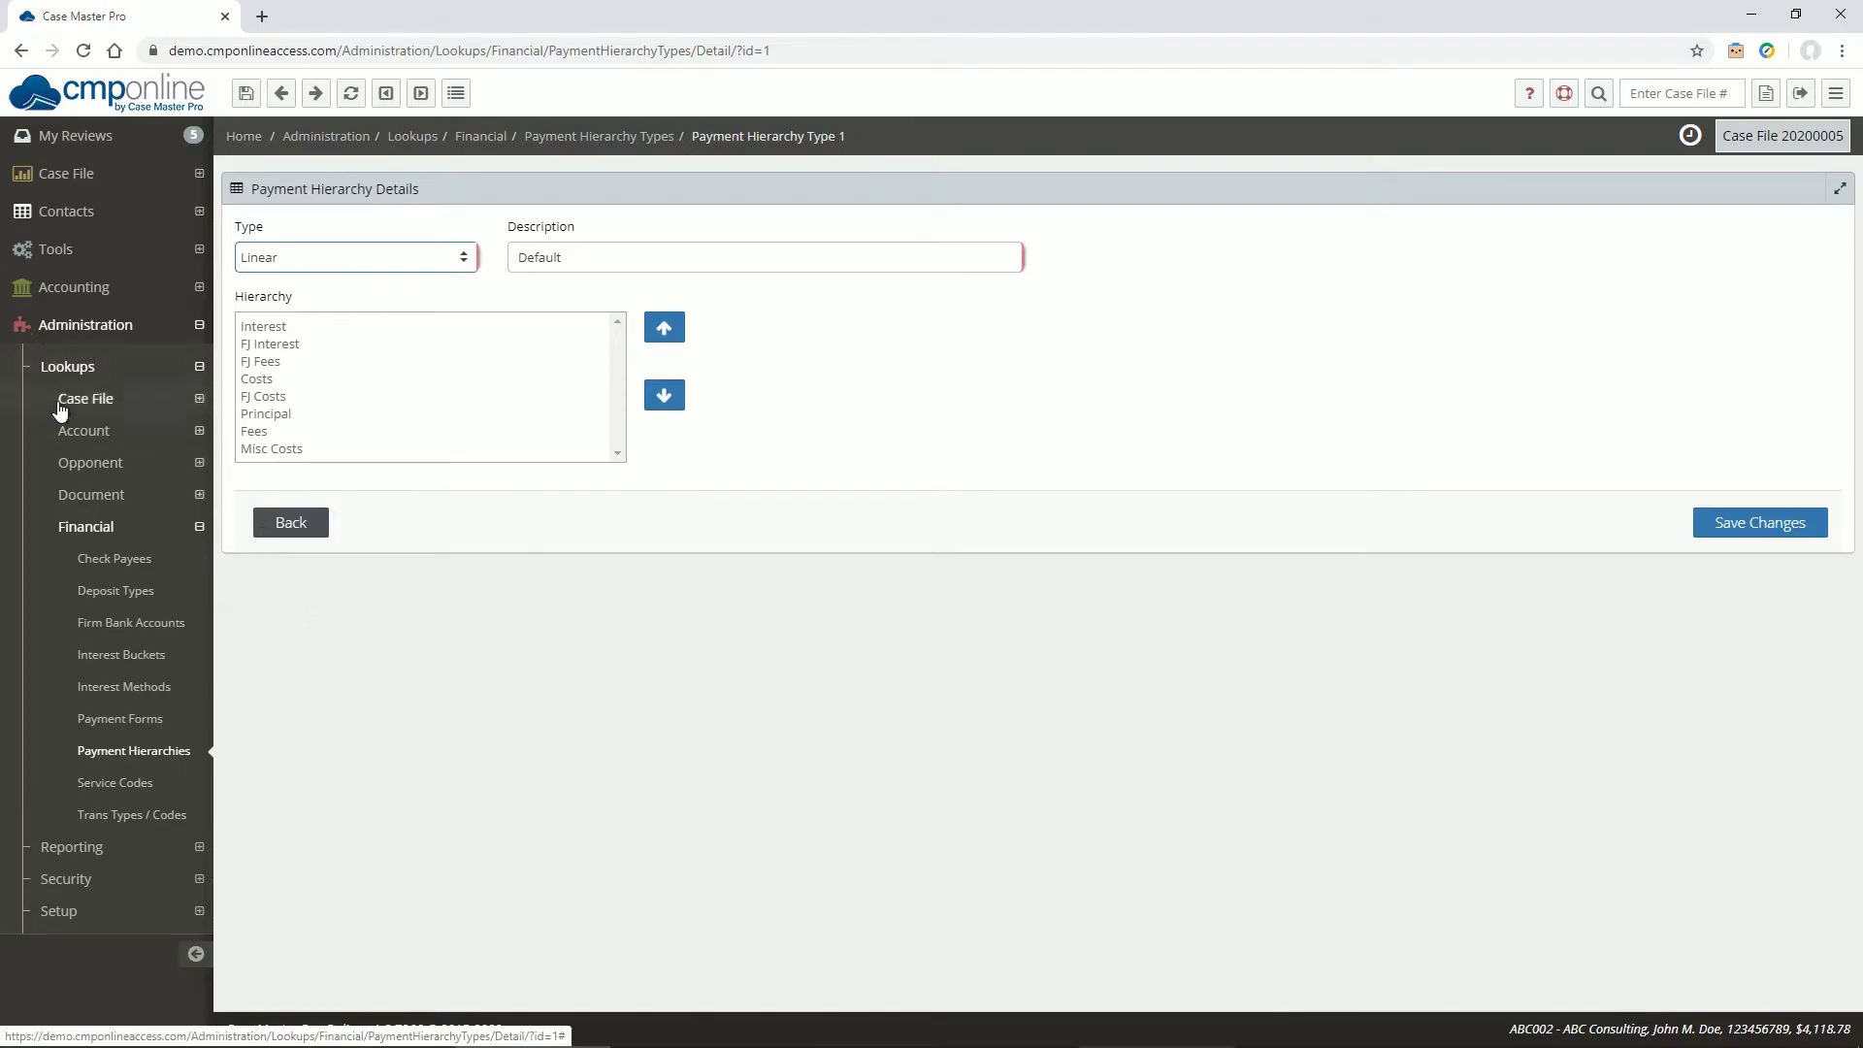
Check the company setup's choices for default payment hierarchy, default interest bucket and default interest method
click(56, 909)
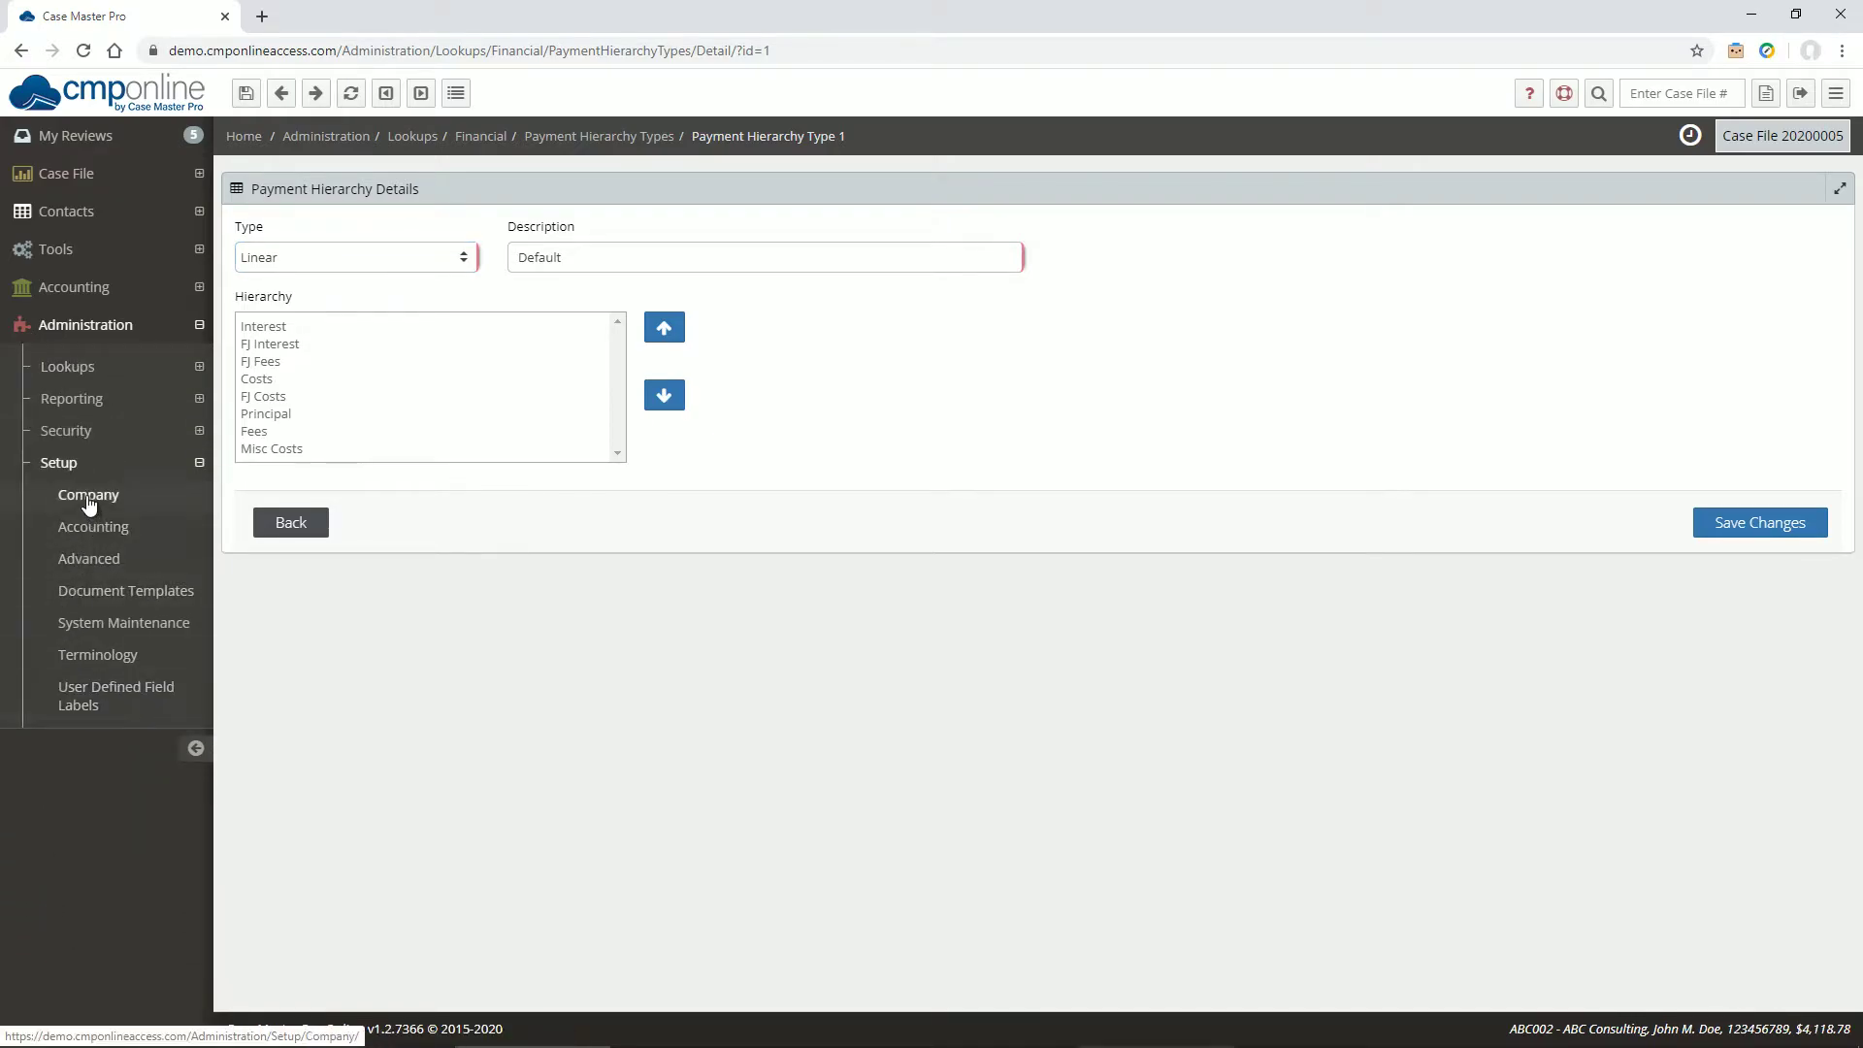
click(87, 496)
click(342, 500)
click(342, 499)
click(766, 496)
click(766, 496)
click(1095, 508)
click(1091, 504)
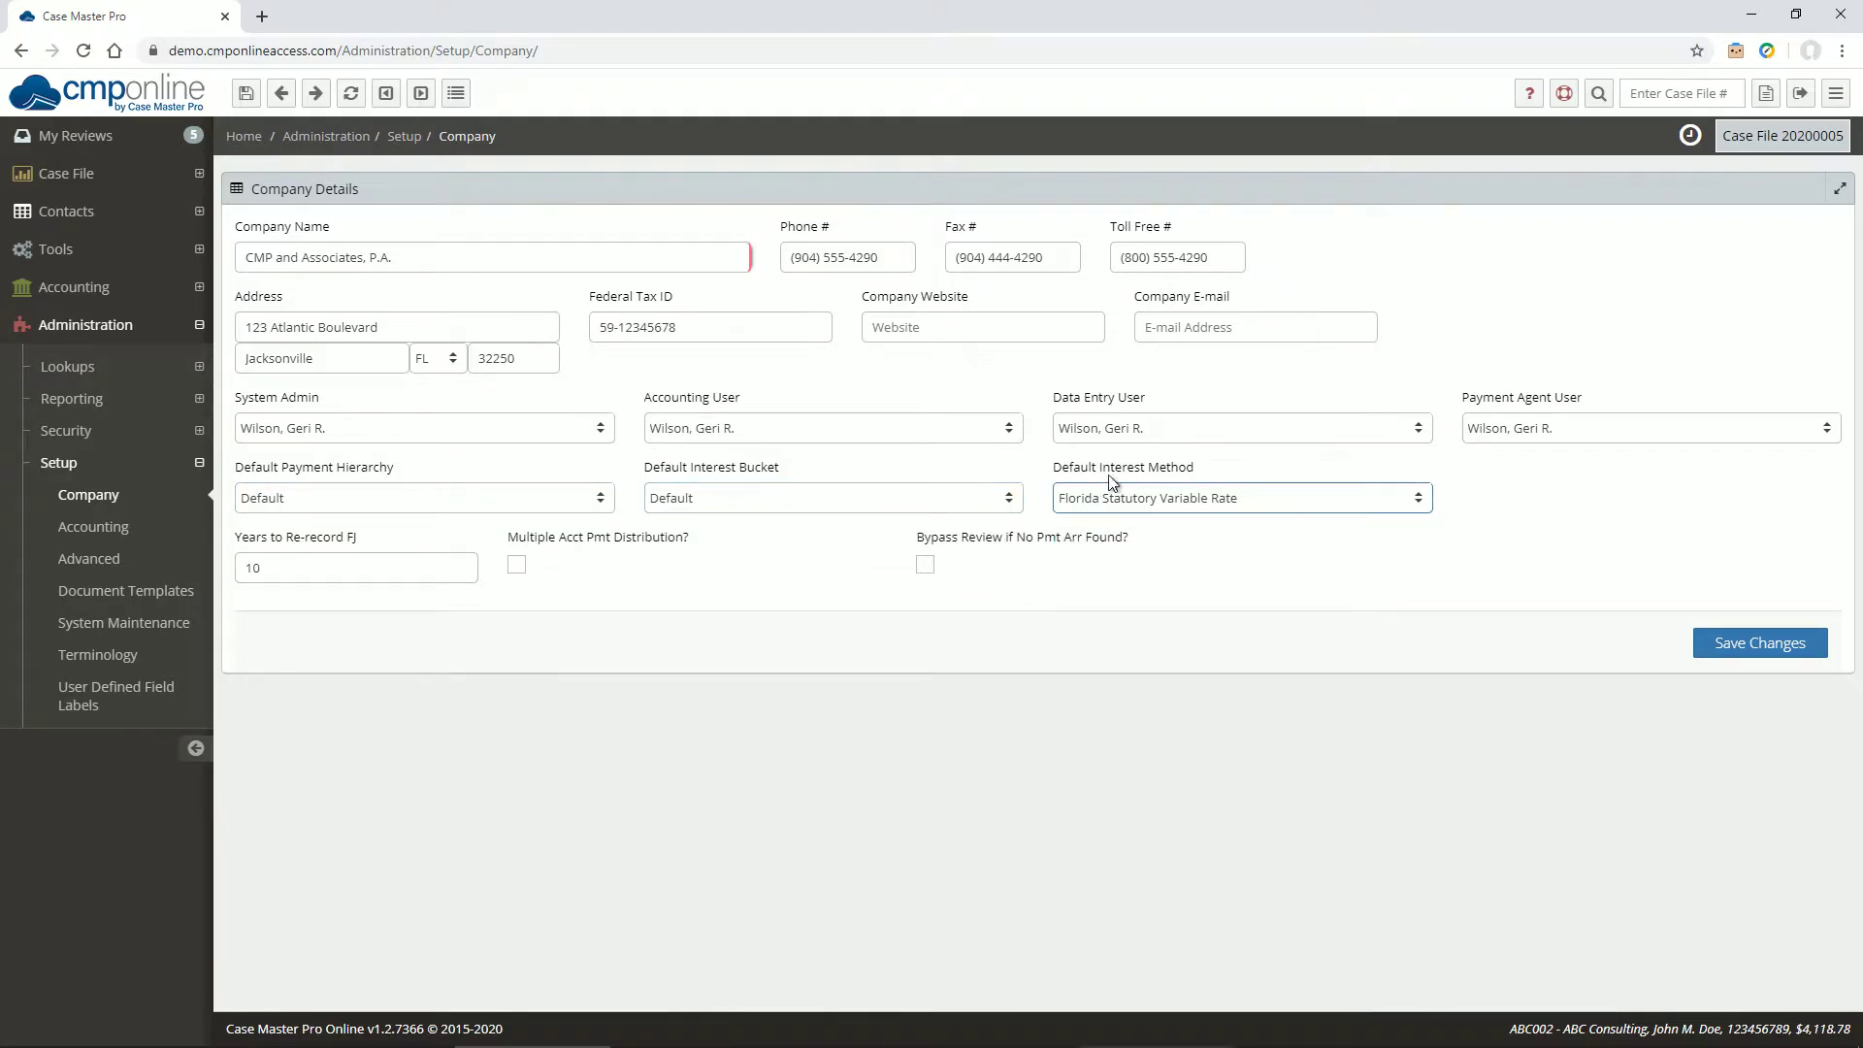
Open the ABC Consulting client's settings and check the payment hierarchy, interest bucket and interest method choices
click(114, 218)
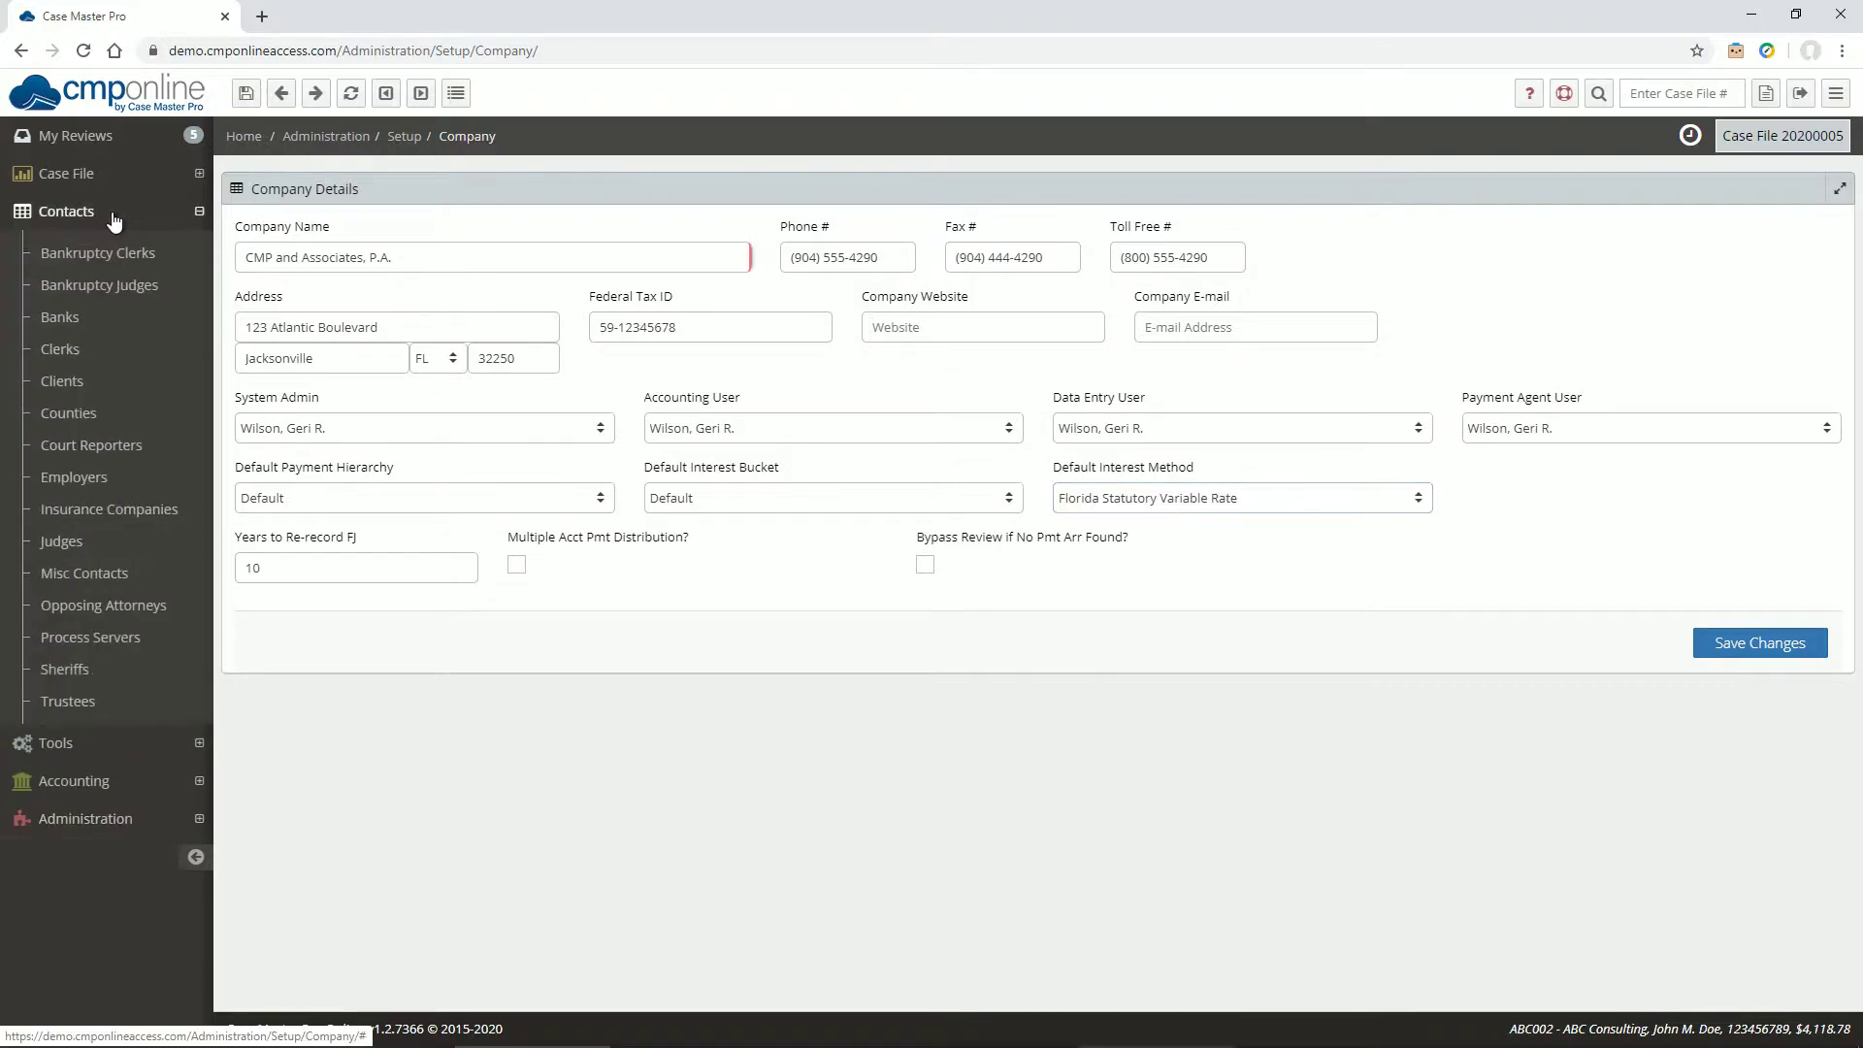
click(85, 381)
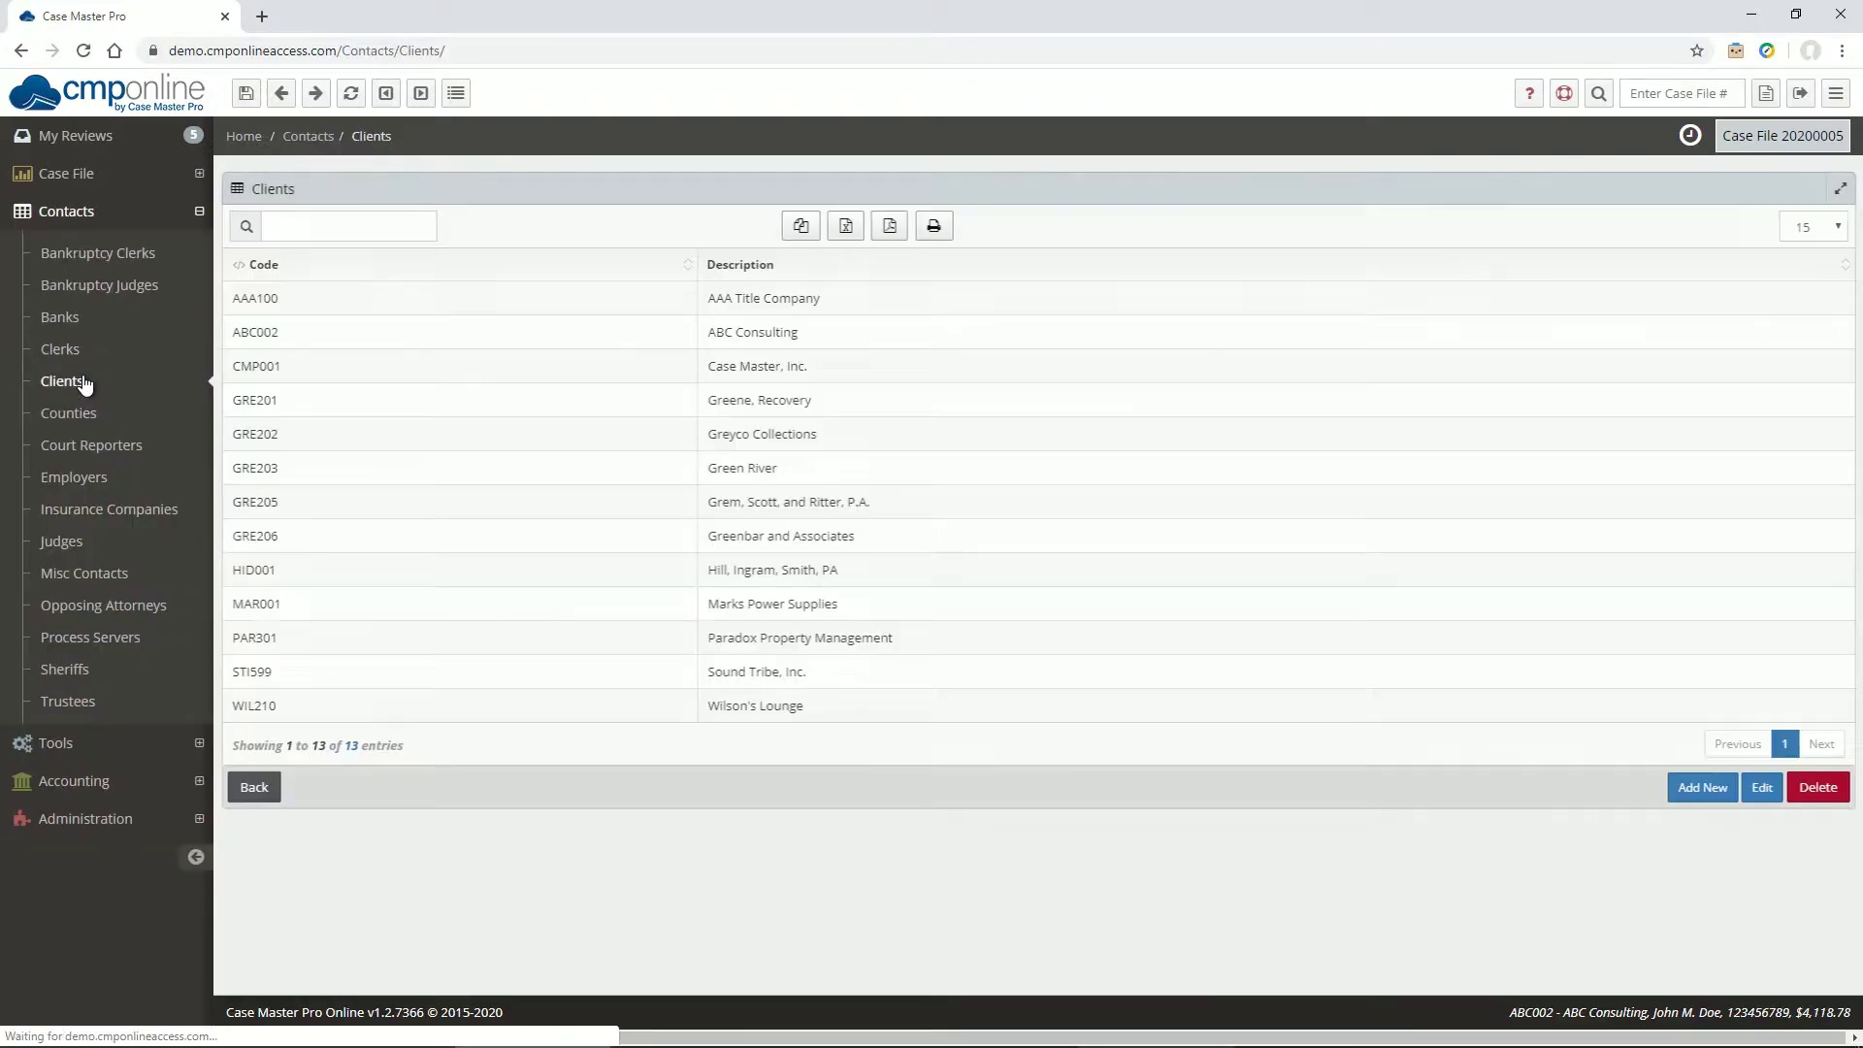
double_click(340, 336)
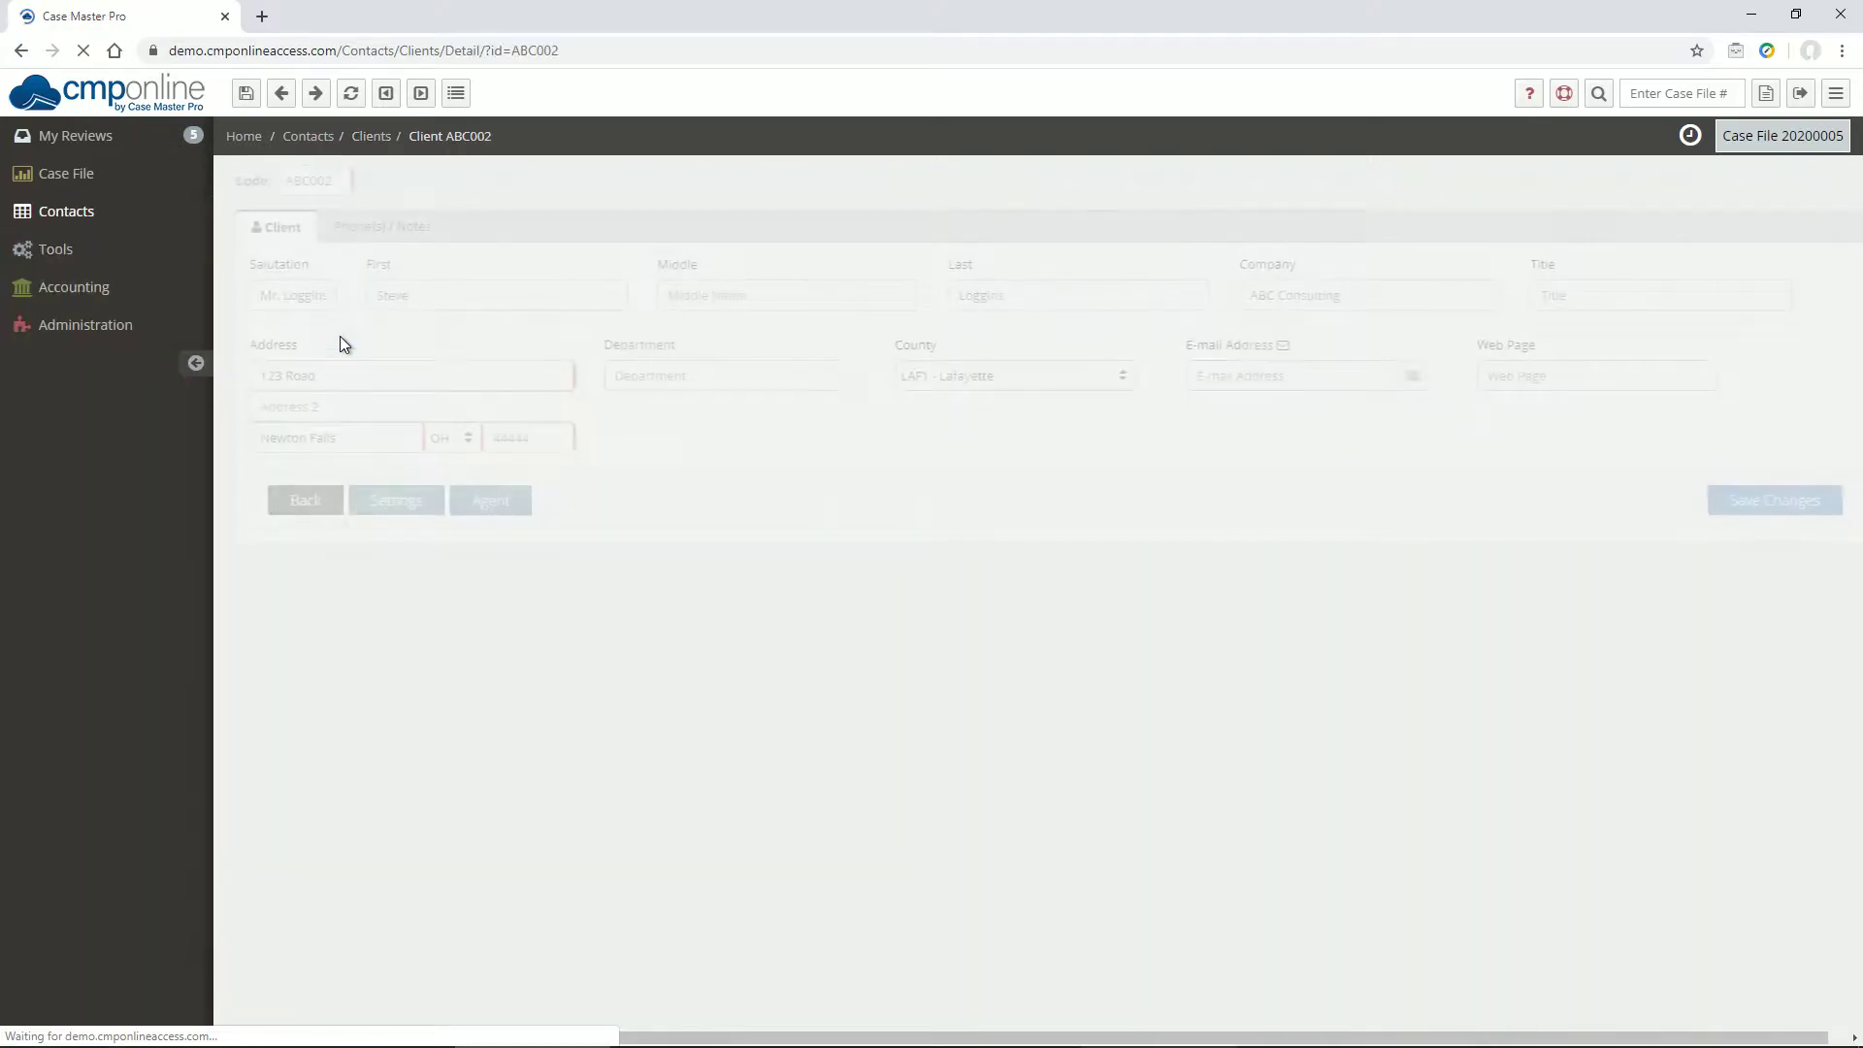
click(400, 511)
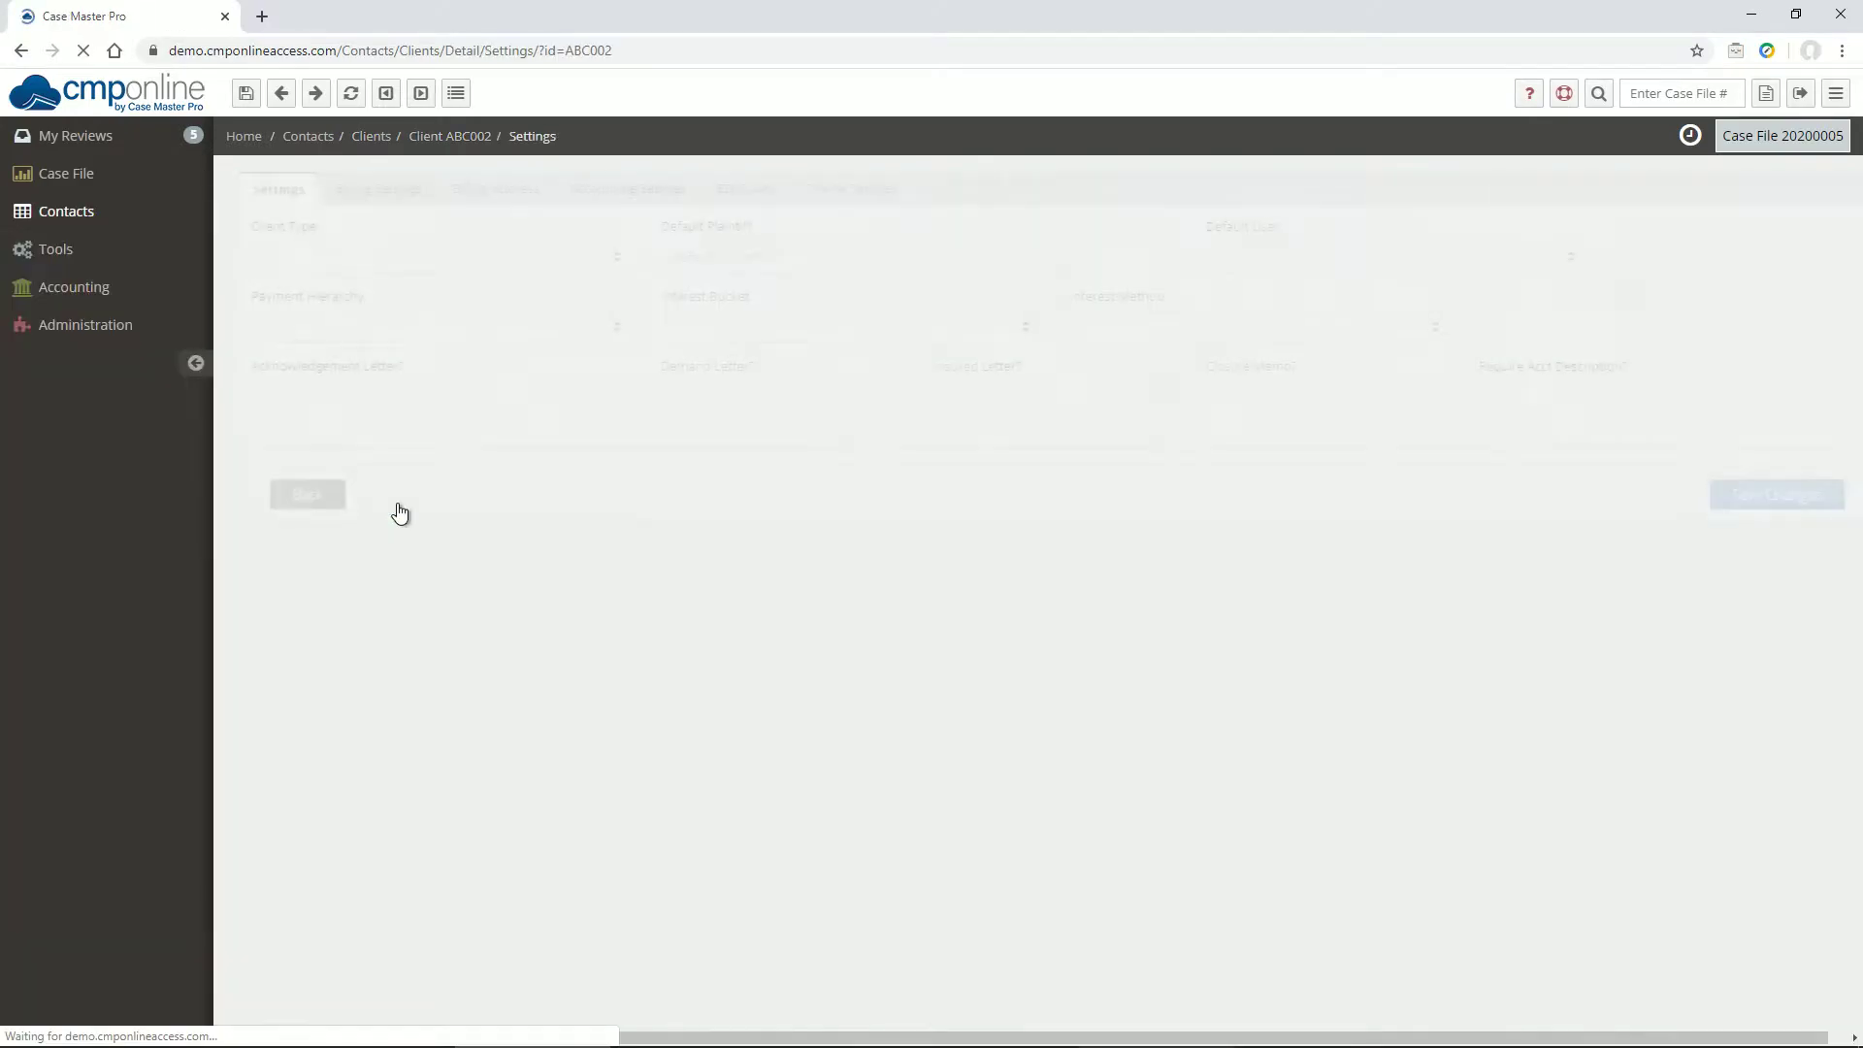
click(427, 327)
click(427, 327)
click(723, 328)
click(731, 328)
click(1118, 326)
click(1118, 327)
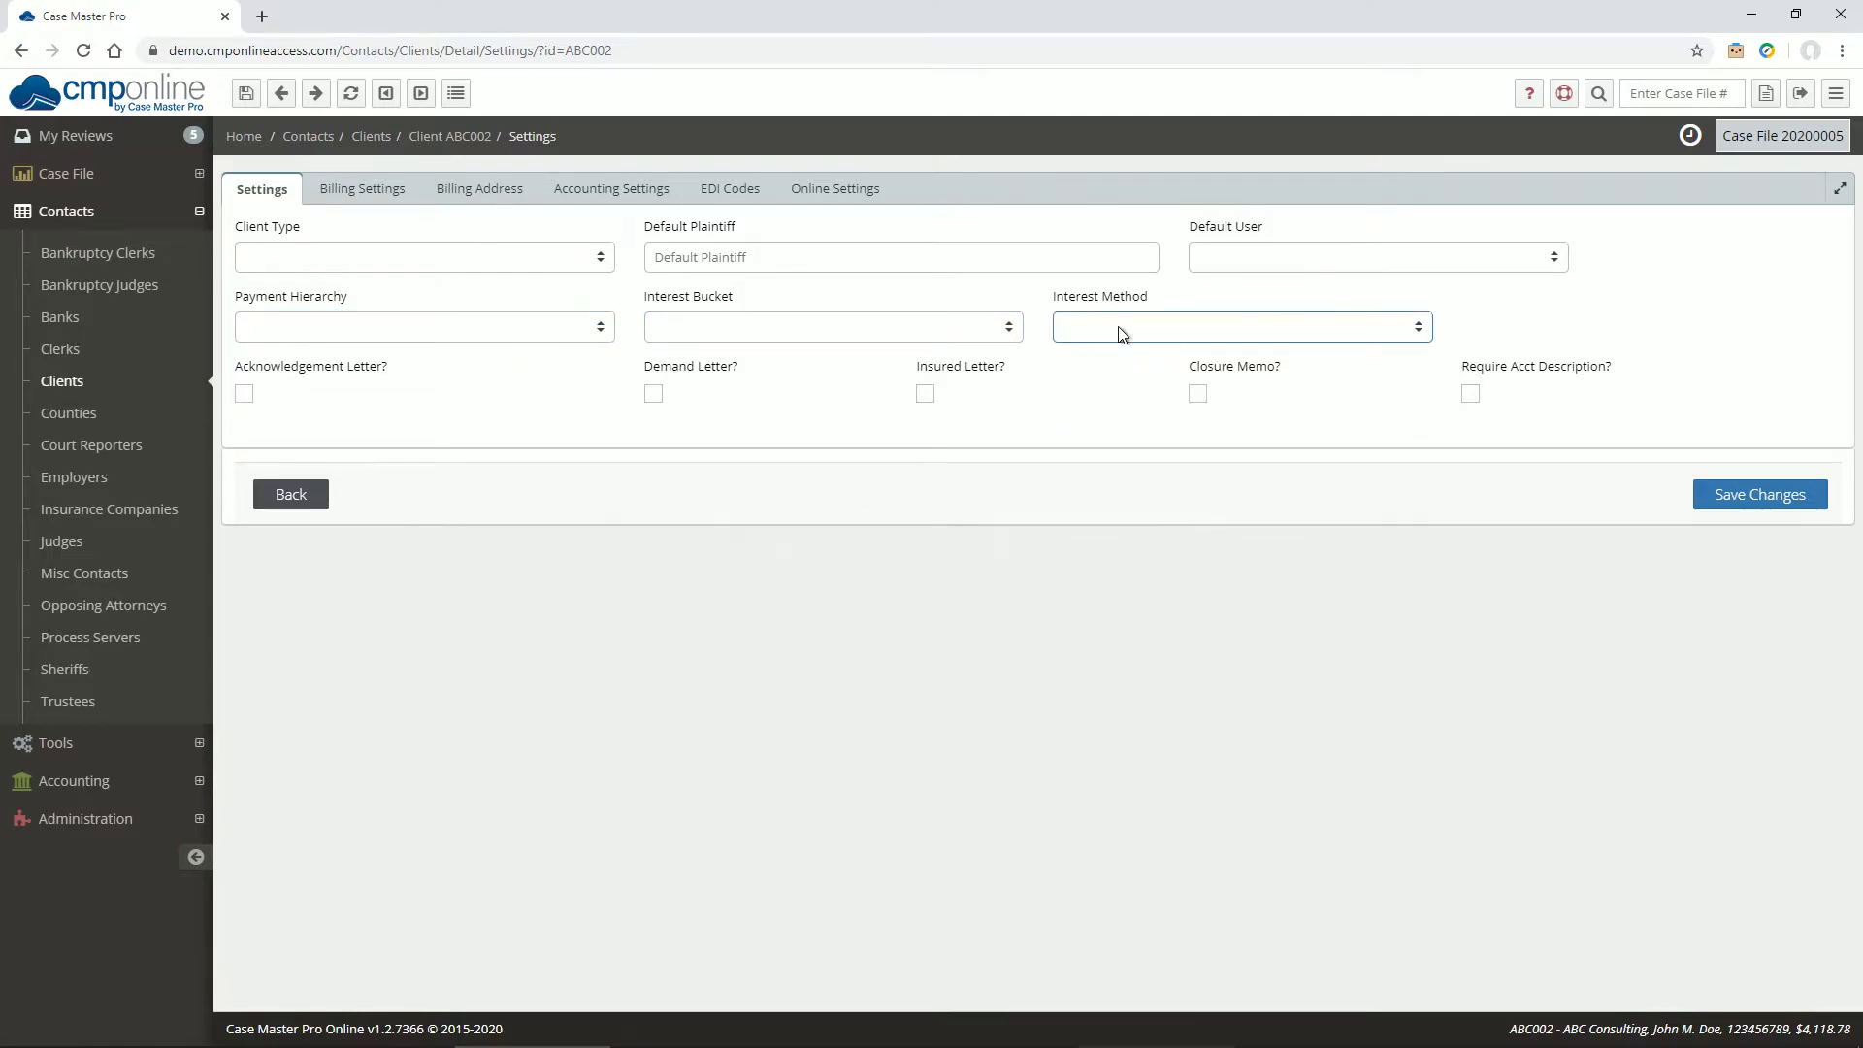
Open the case file's main settings and check the payment hierarchy, interest method and interest bucket choices
click(121, 184)
click(92, 214)
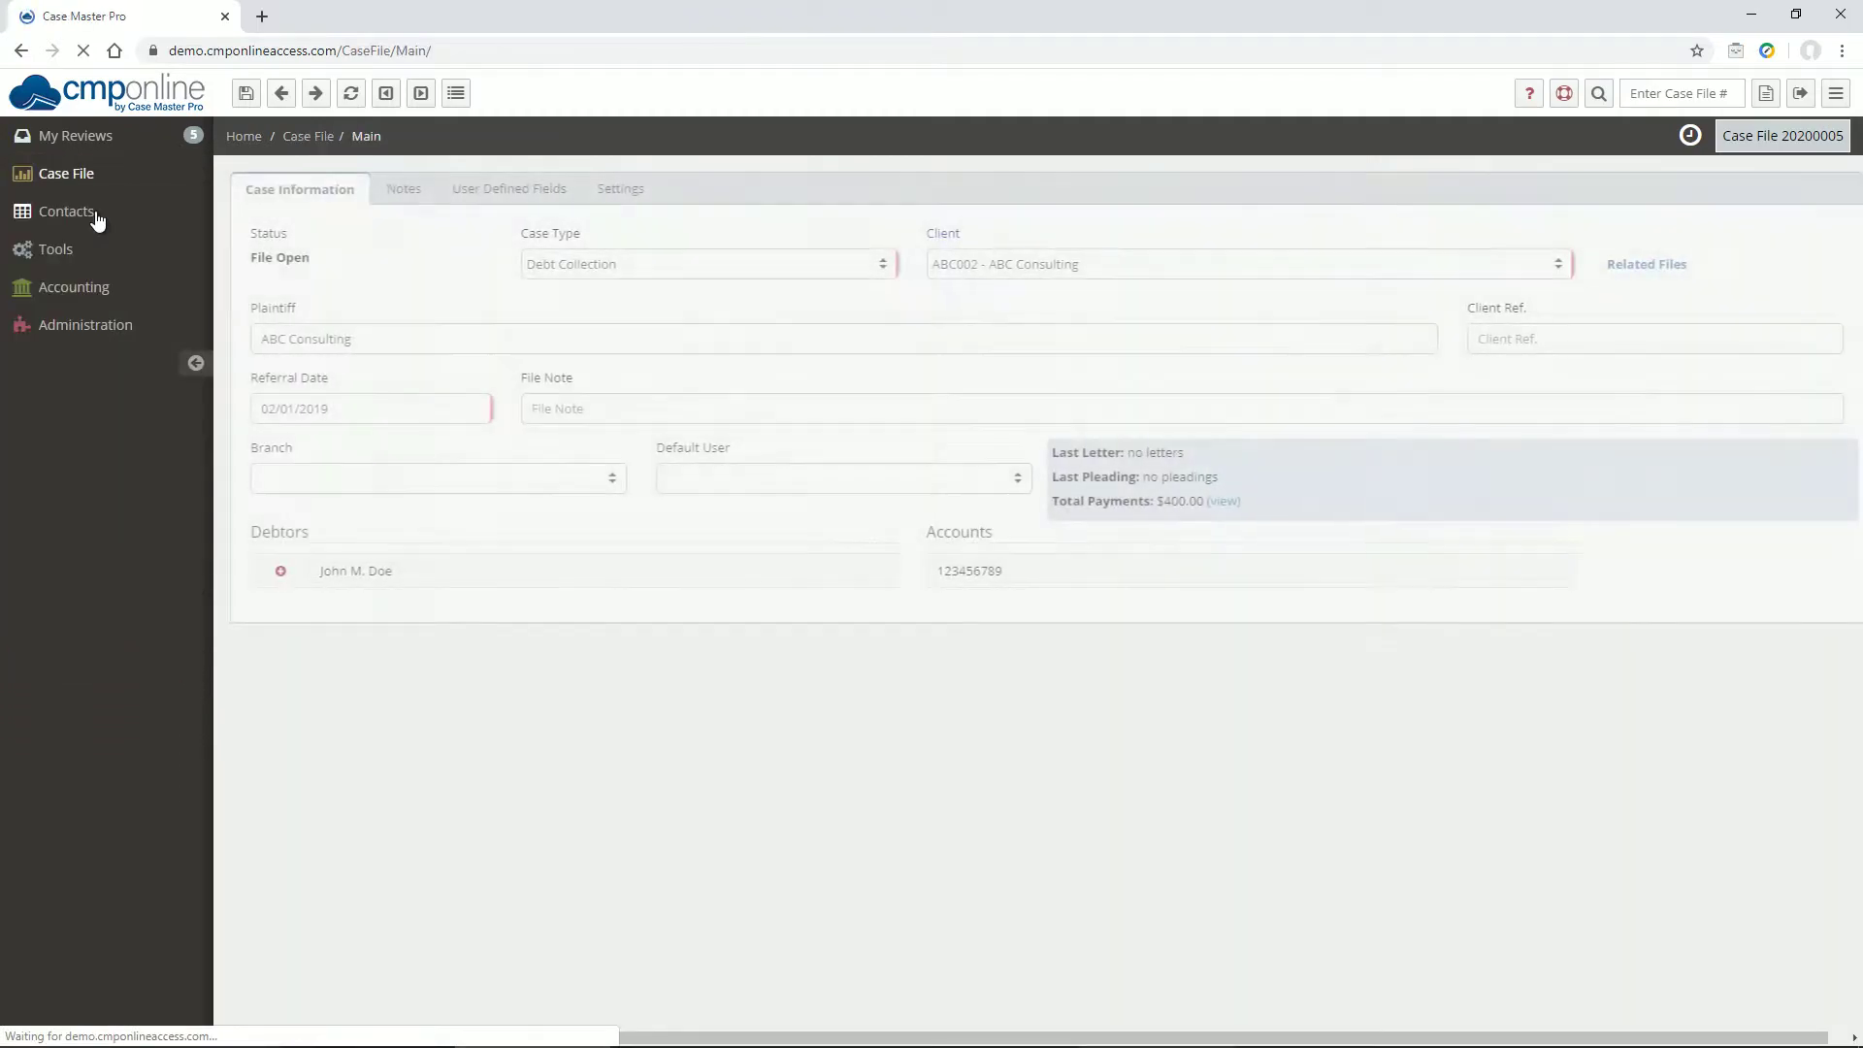
click(610, 196)
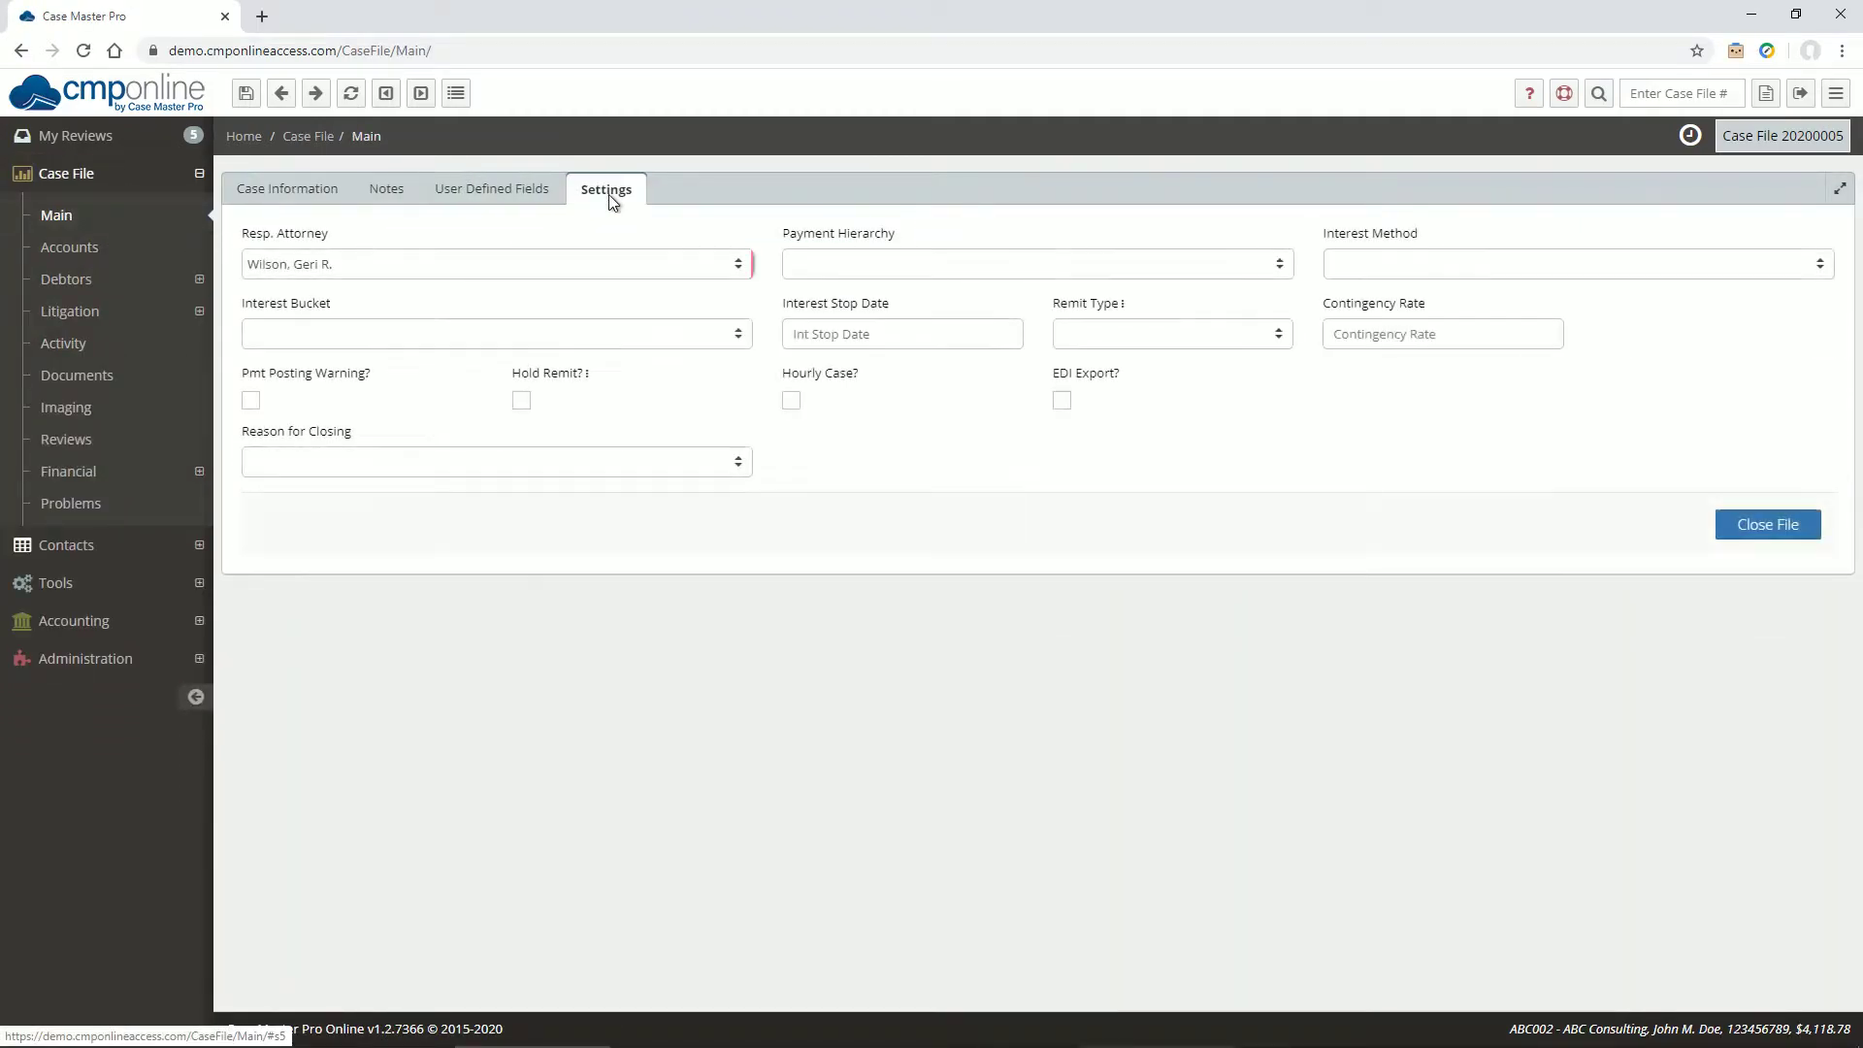
click(1265, 265)
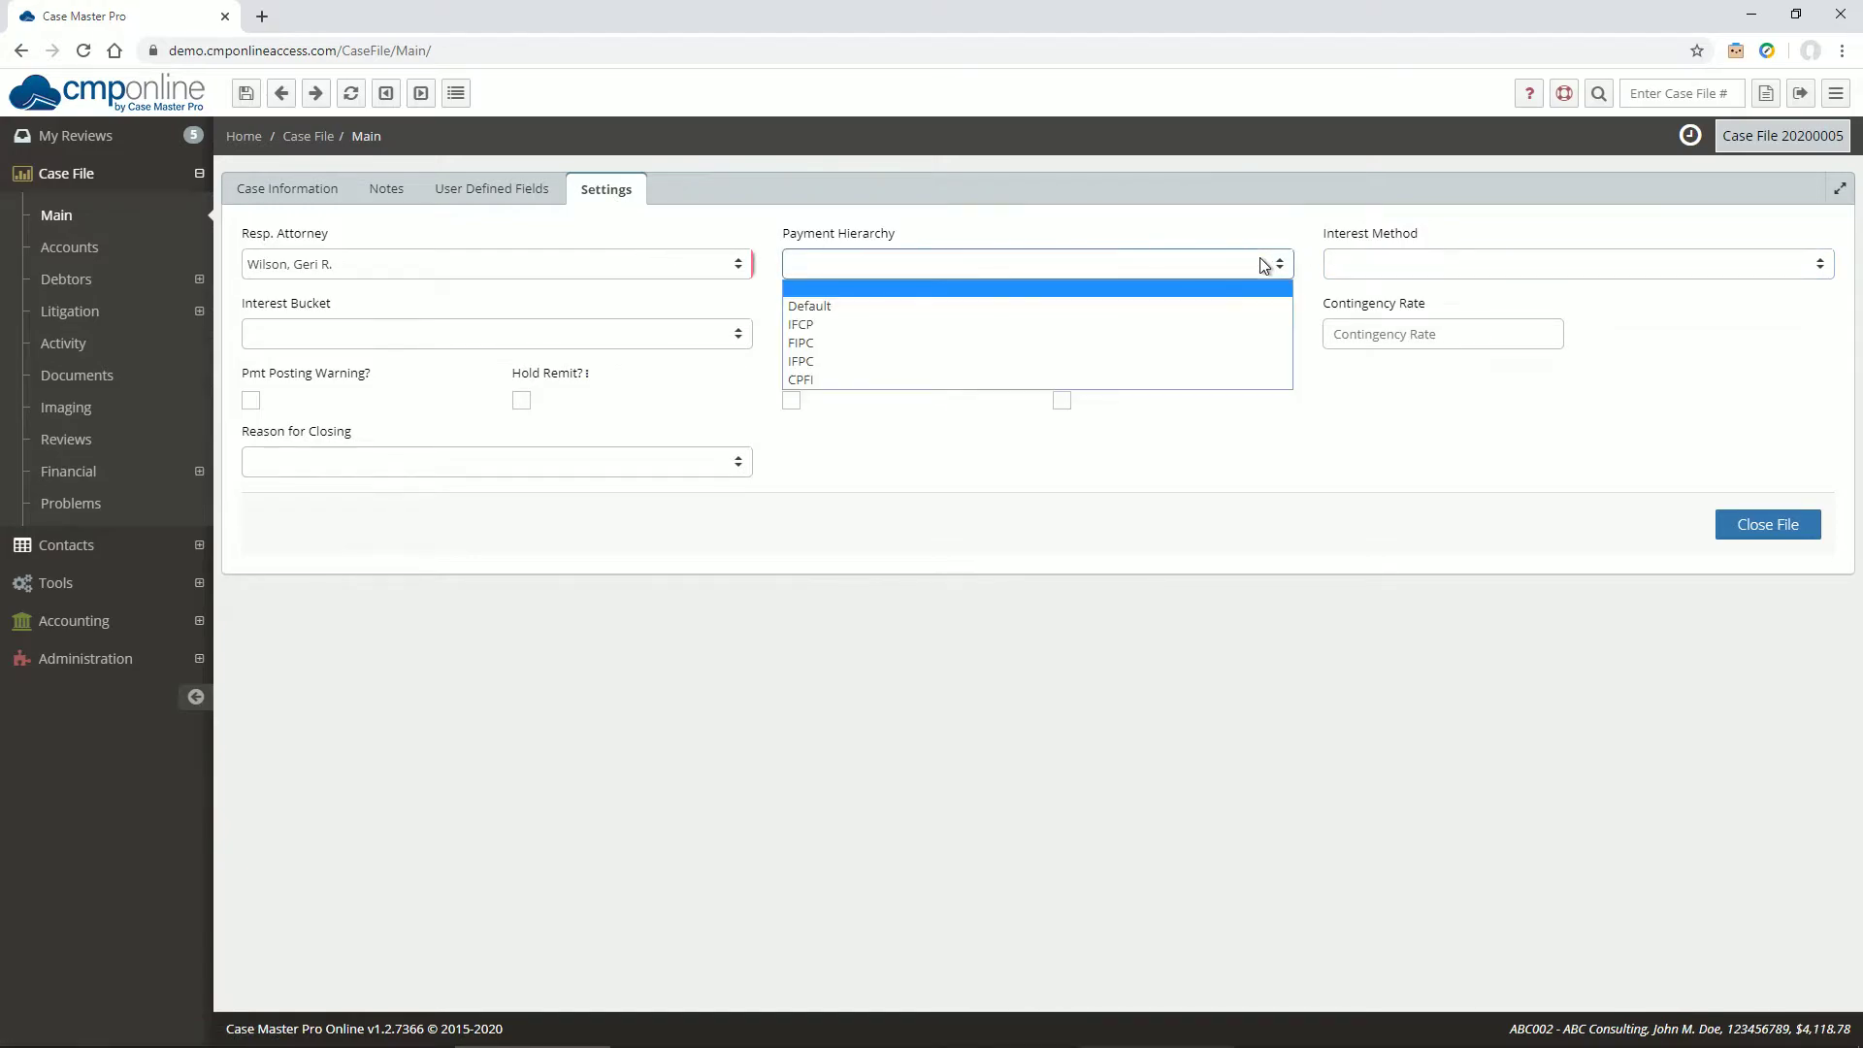
click(1264, 265)
click(1394, 261)
click(1394, 260)
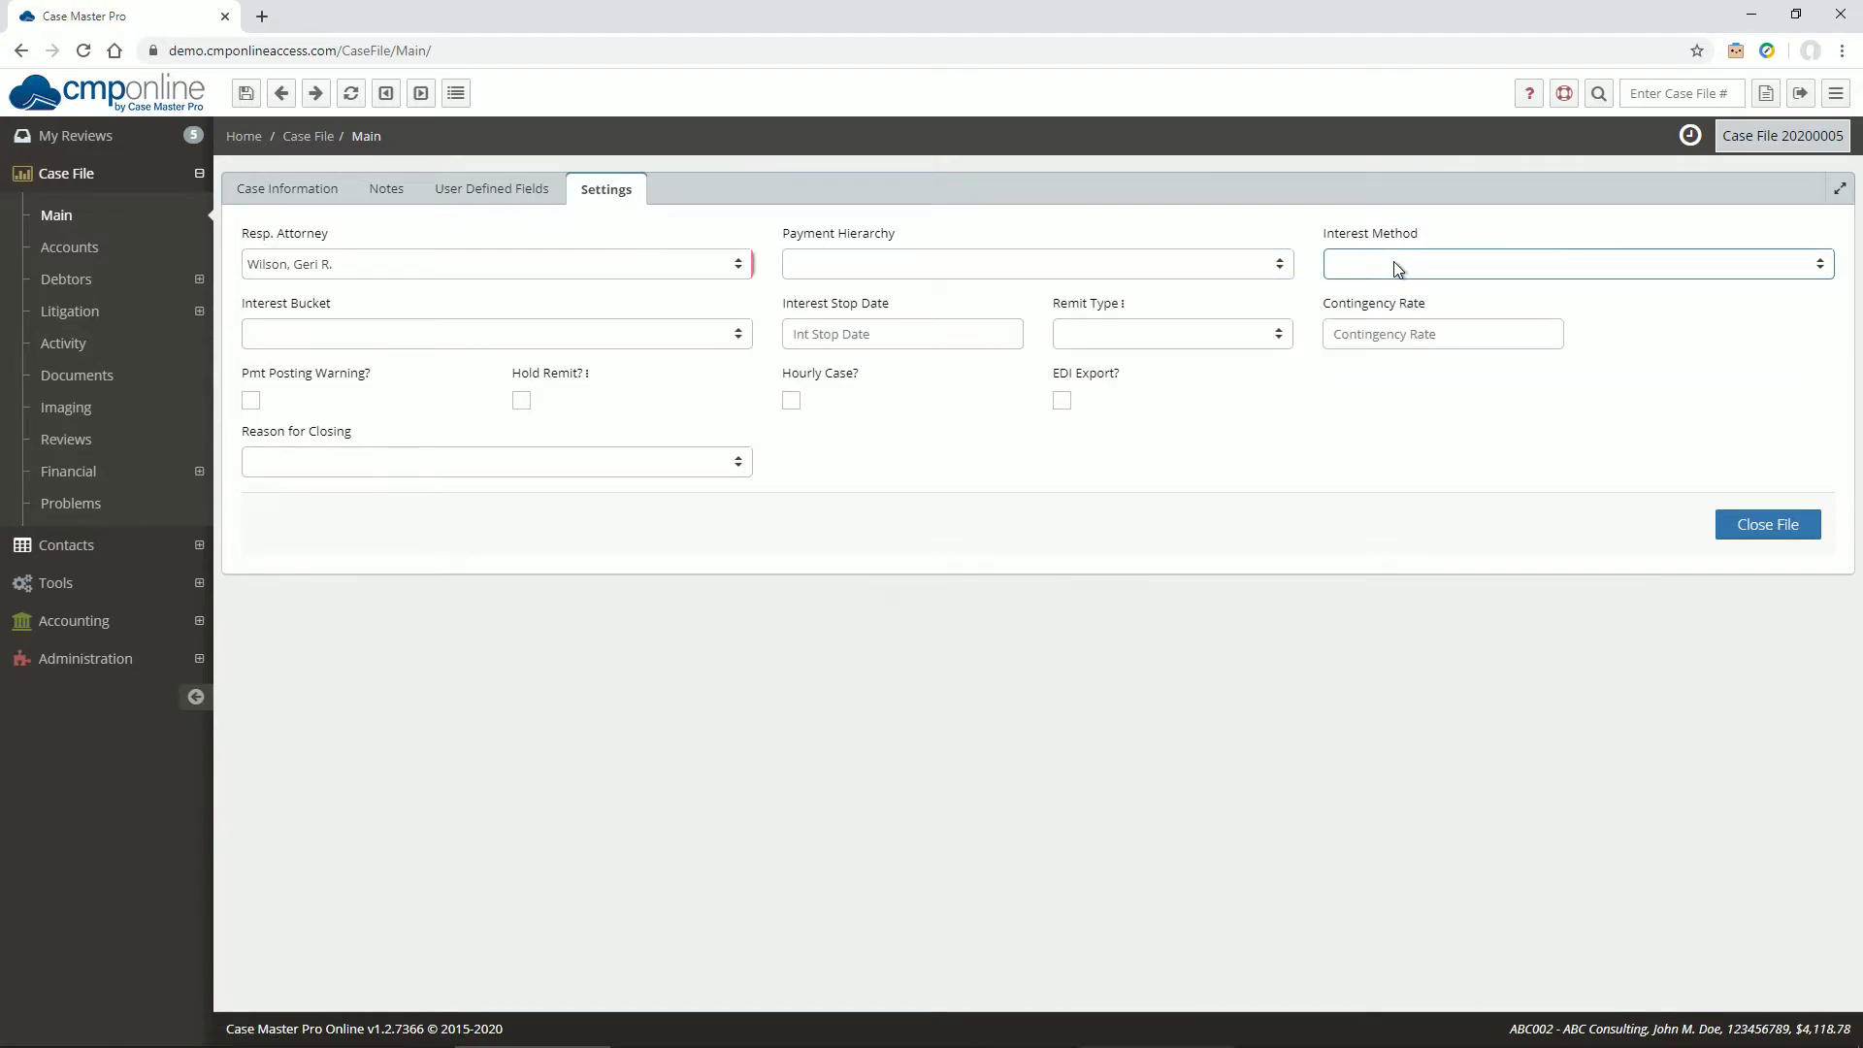
click(551, 337)
click(551, 338)
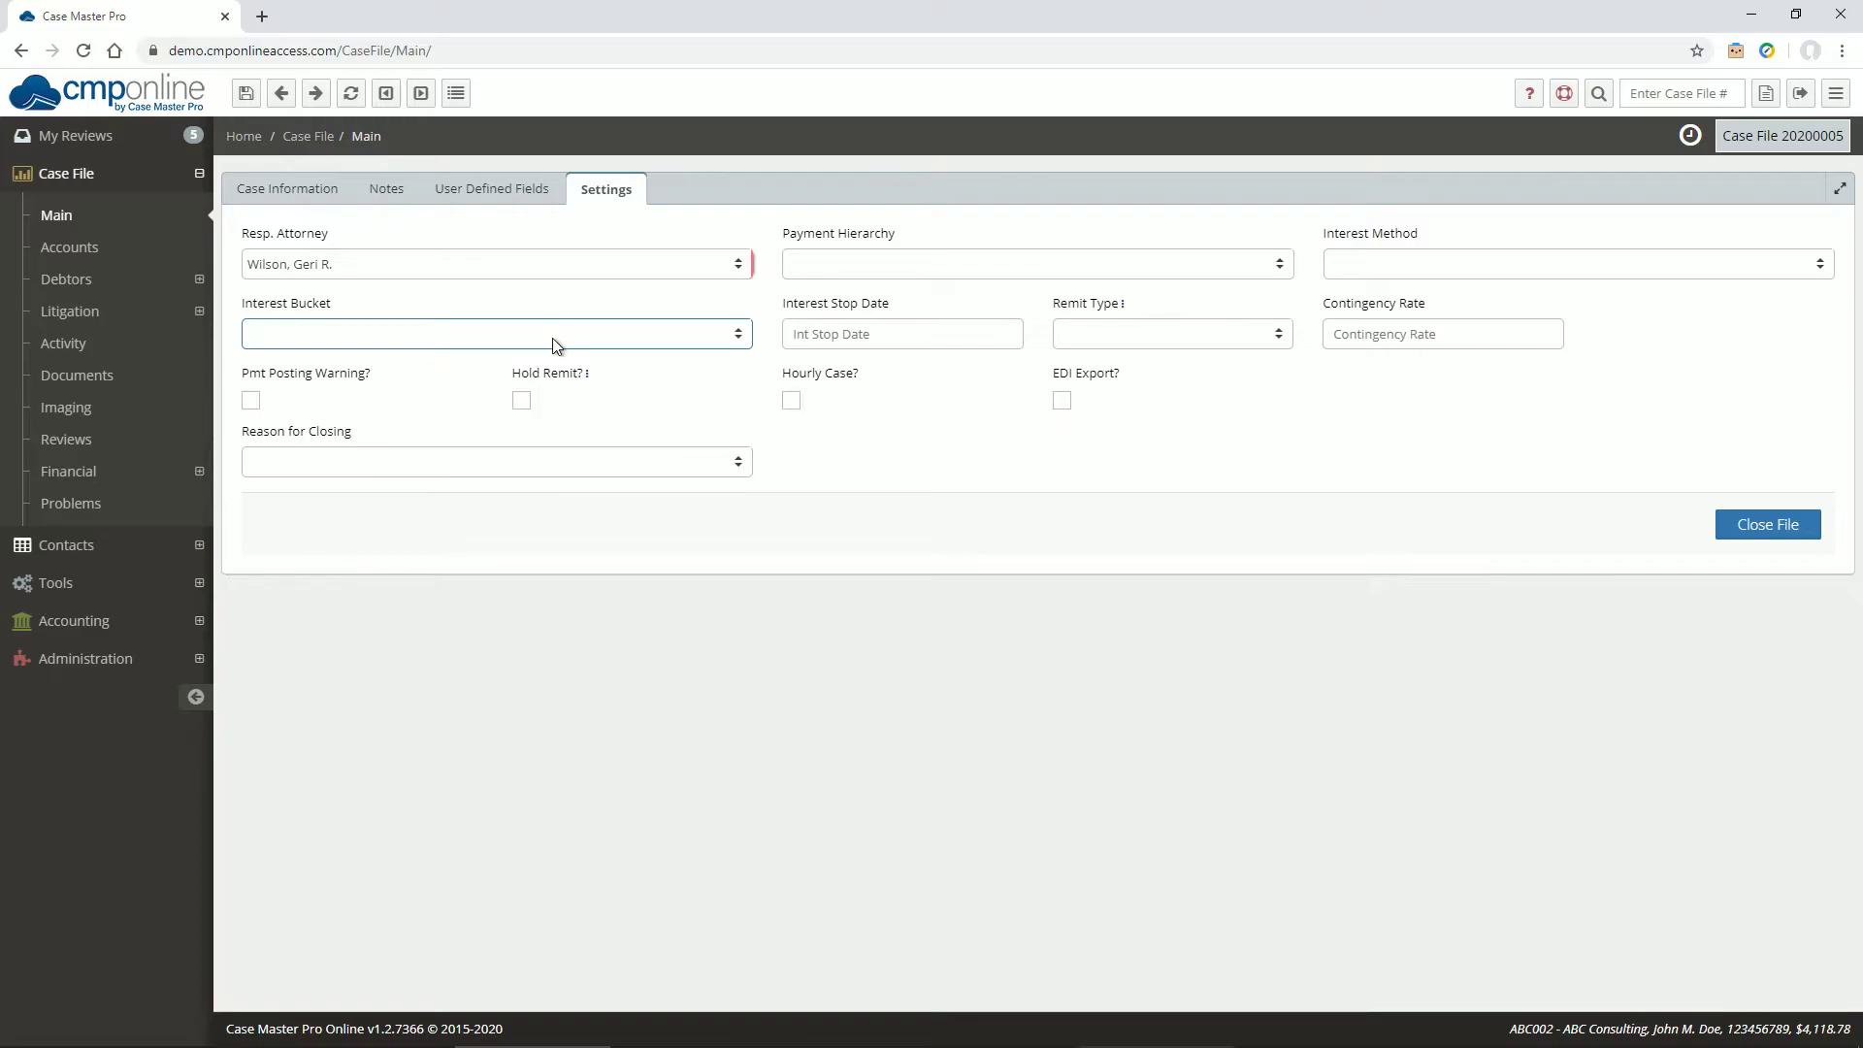
Review the case file account's principal amount, contract rate, interest date and default date
click(70, 248)
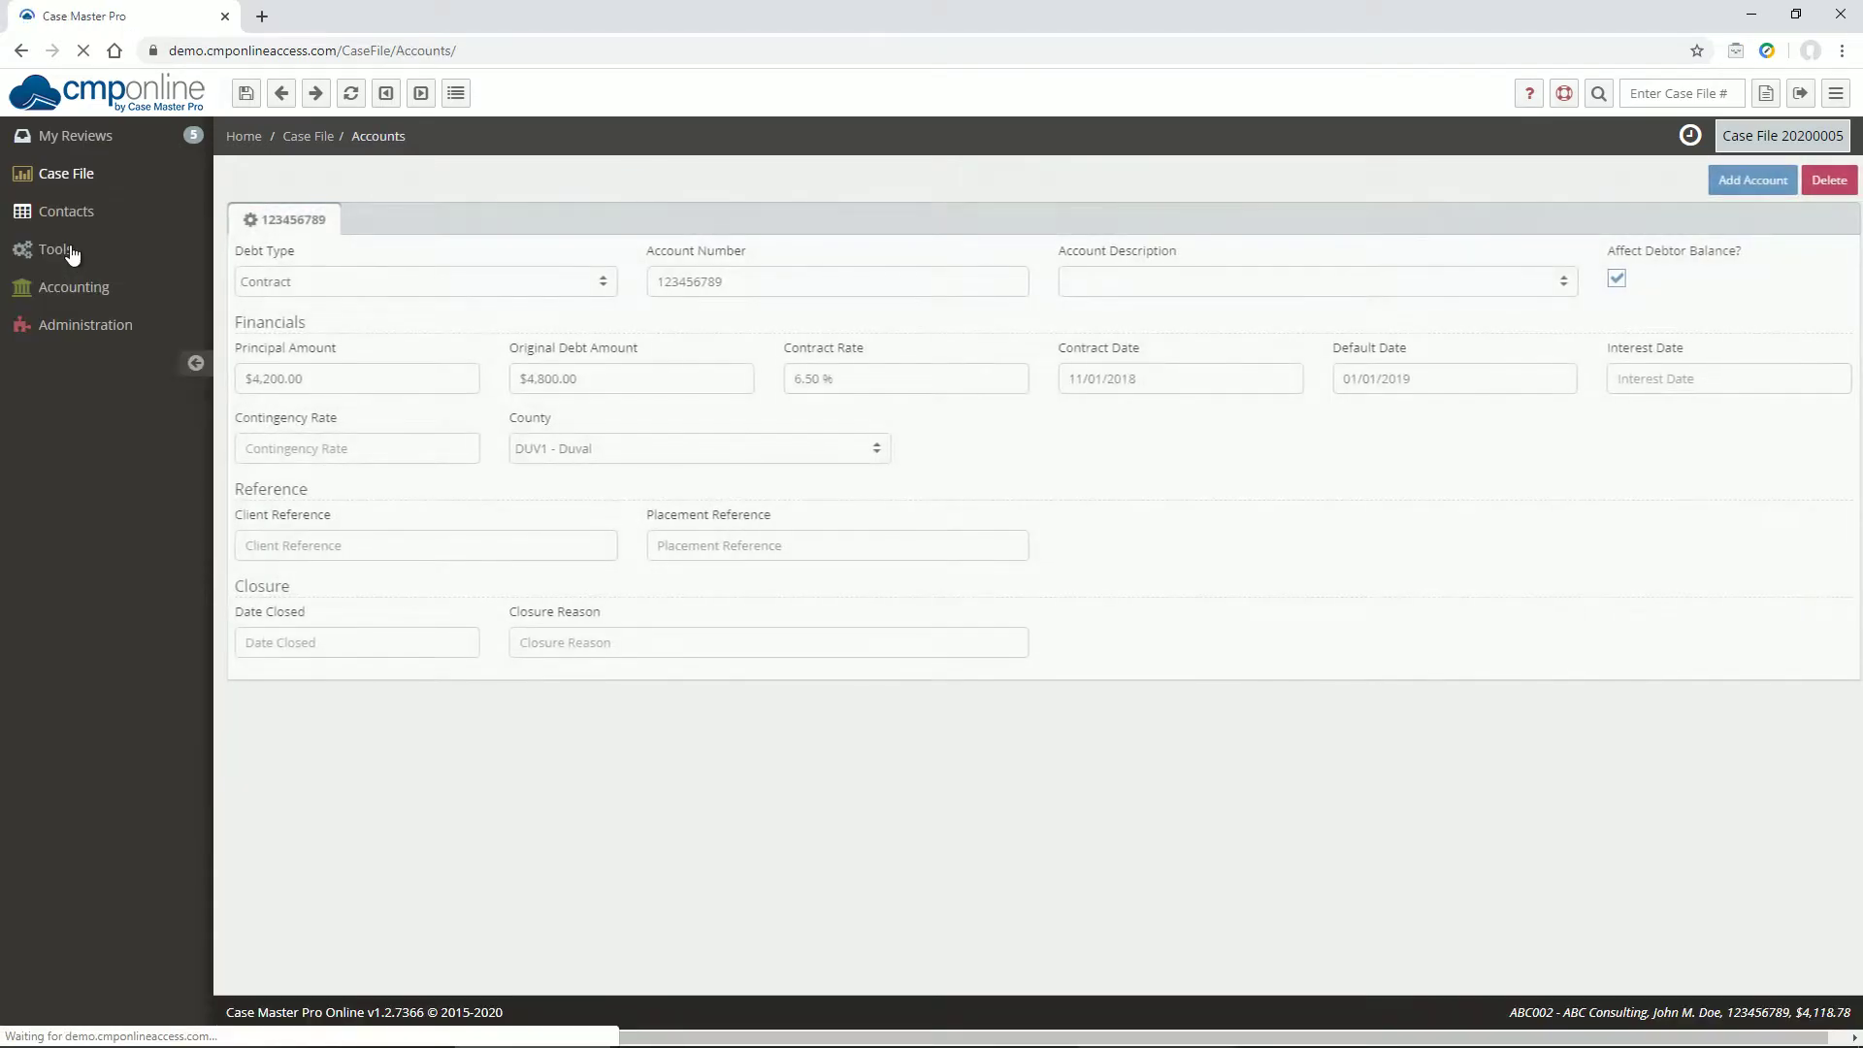
click(432, 383)
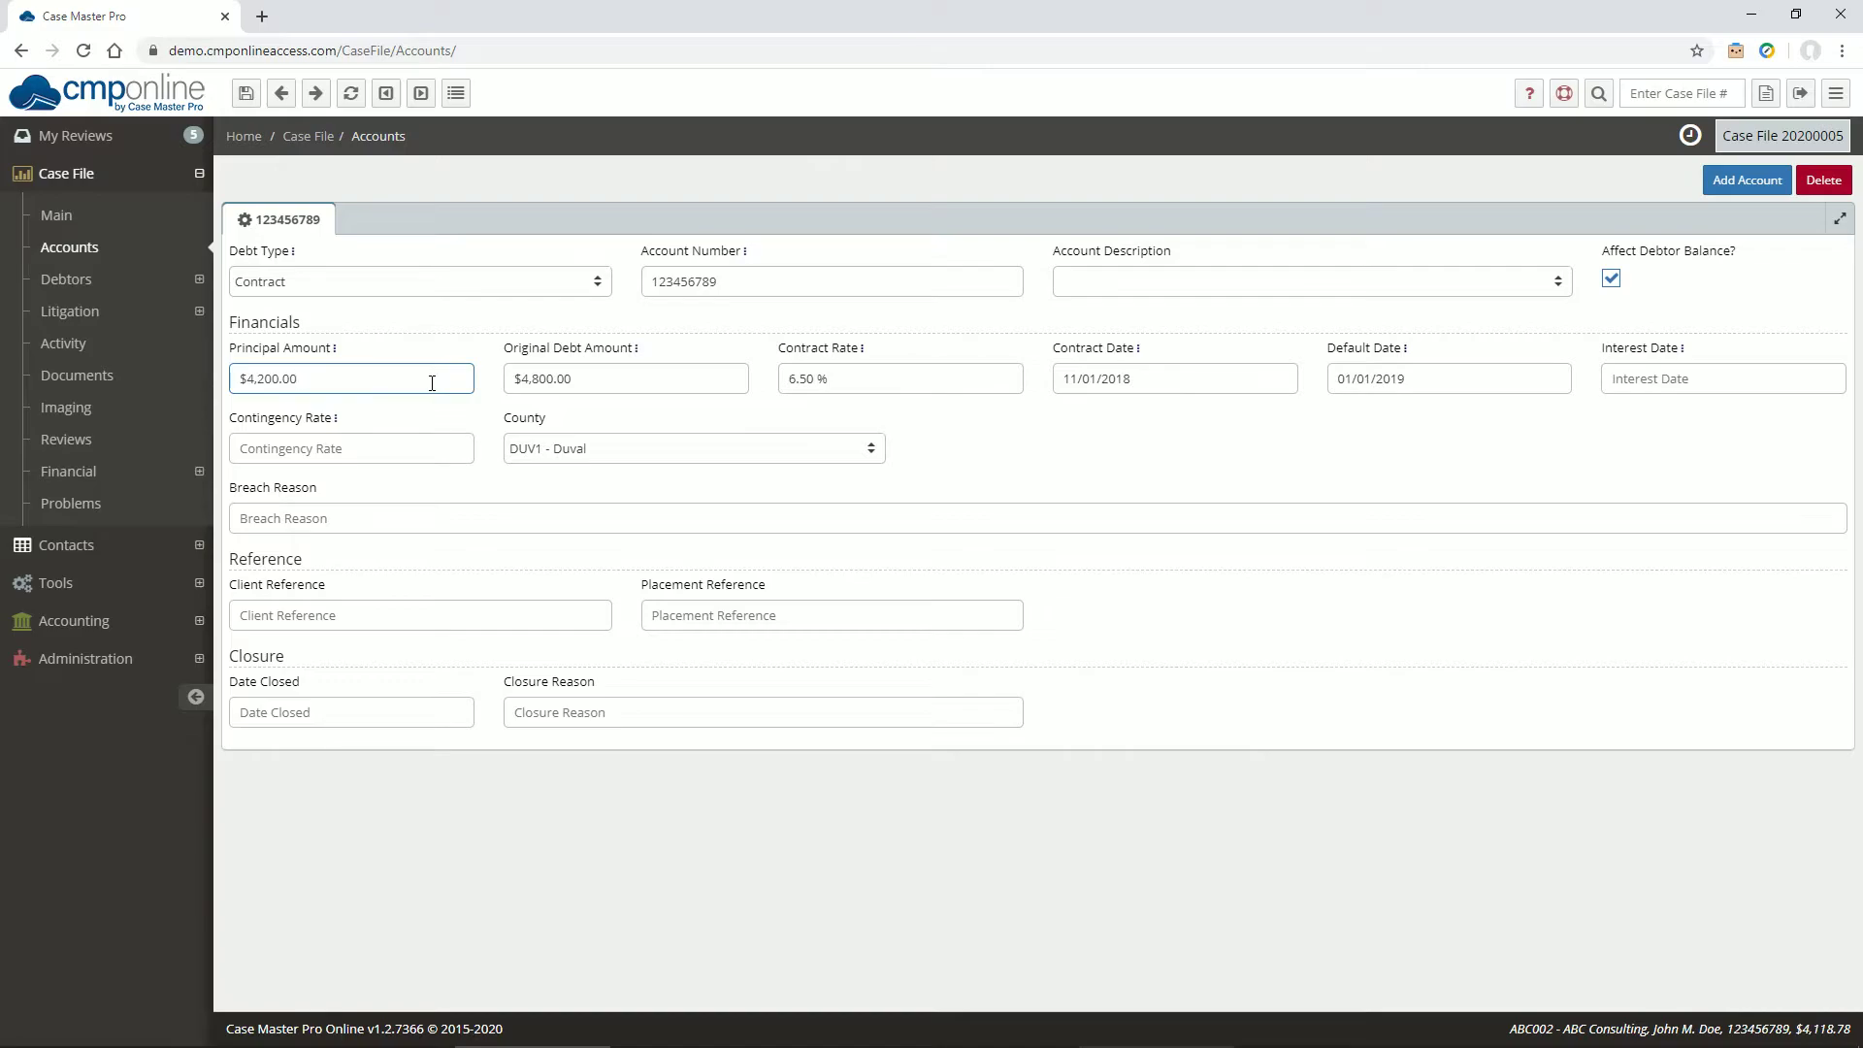
click(867, 375)
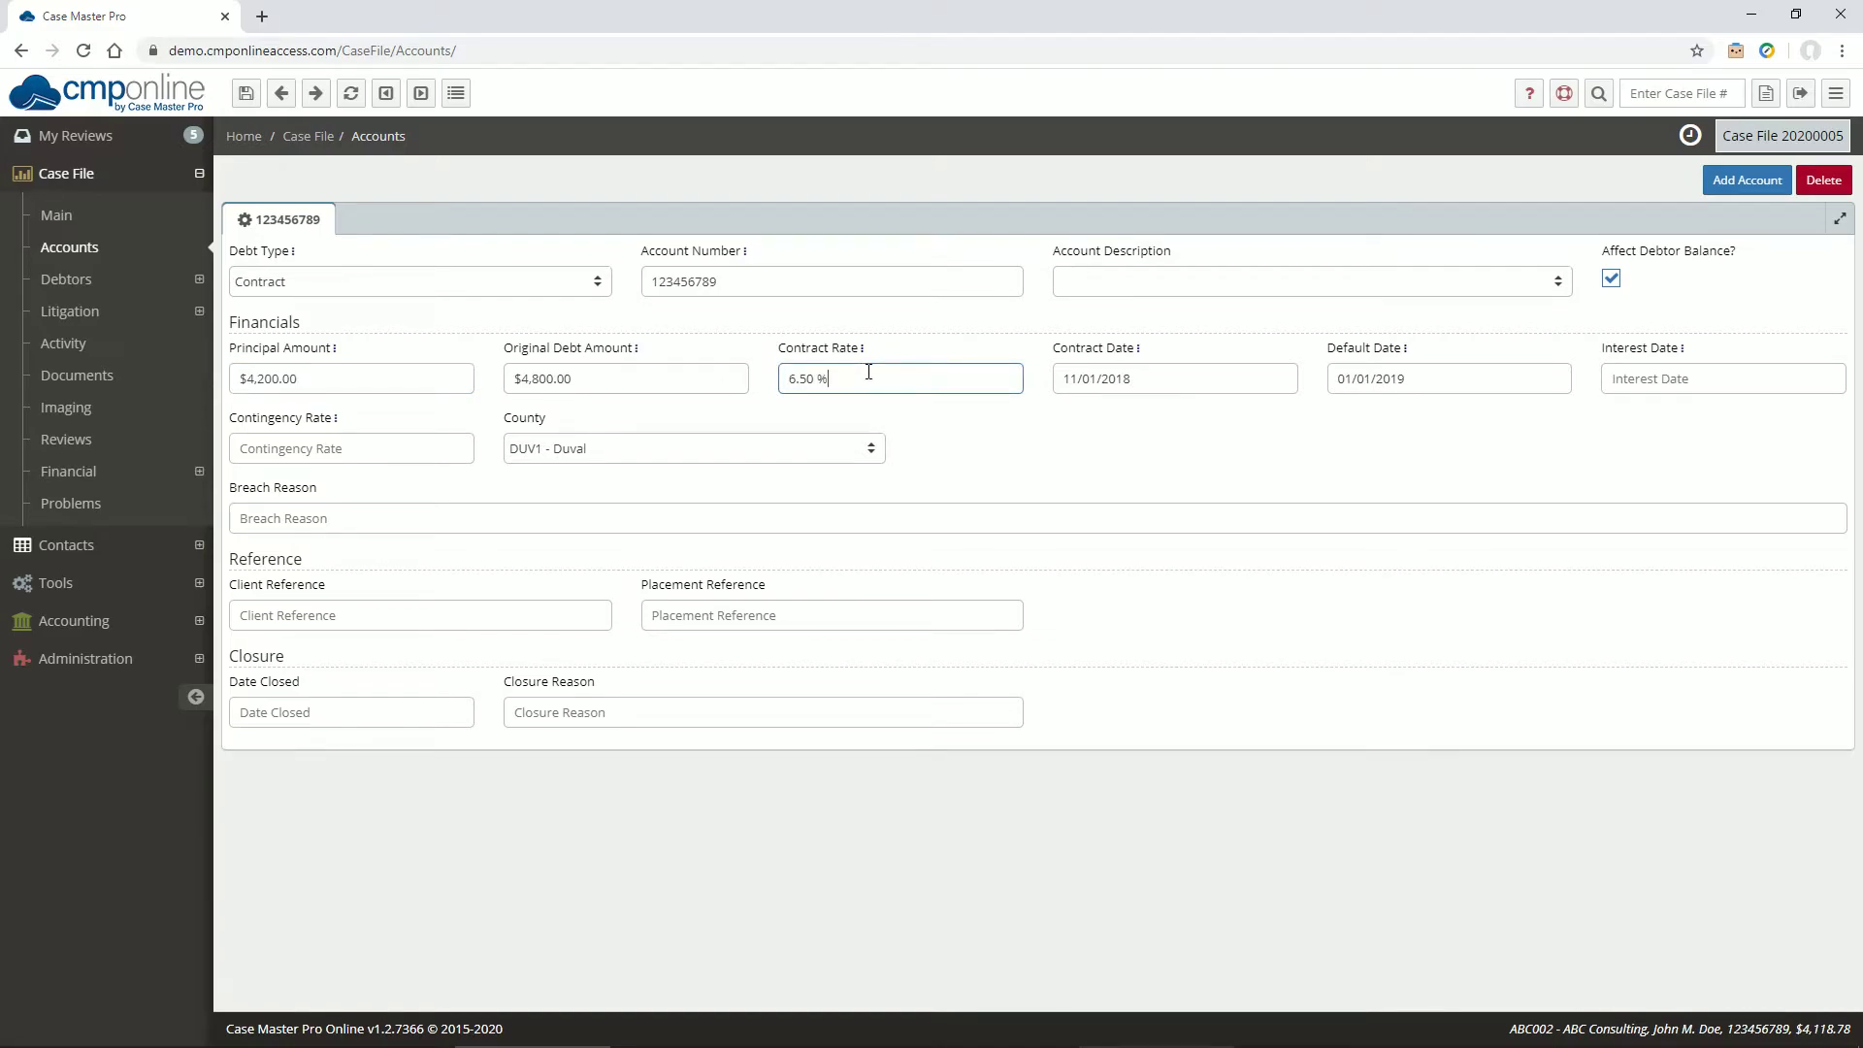
click(1666, 377)
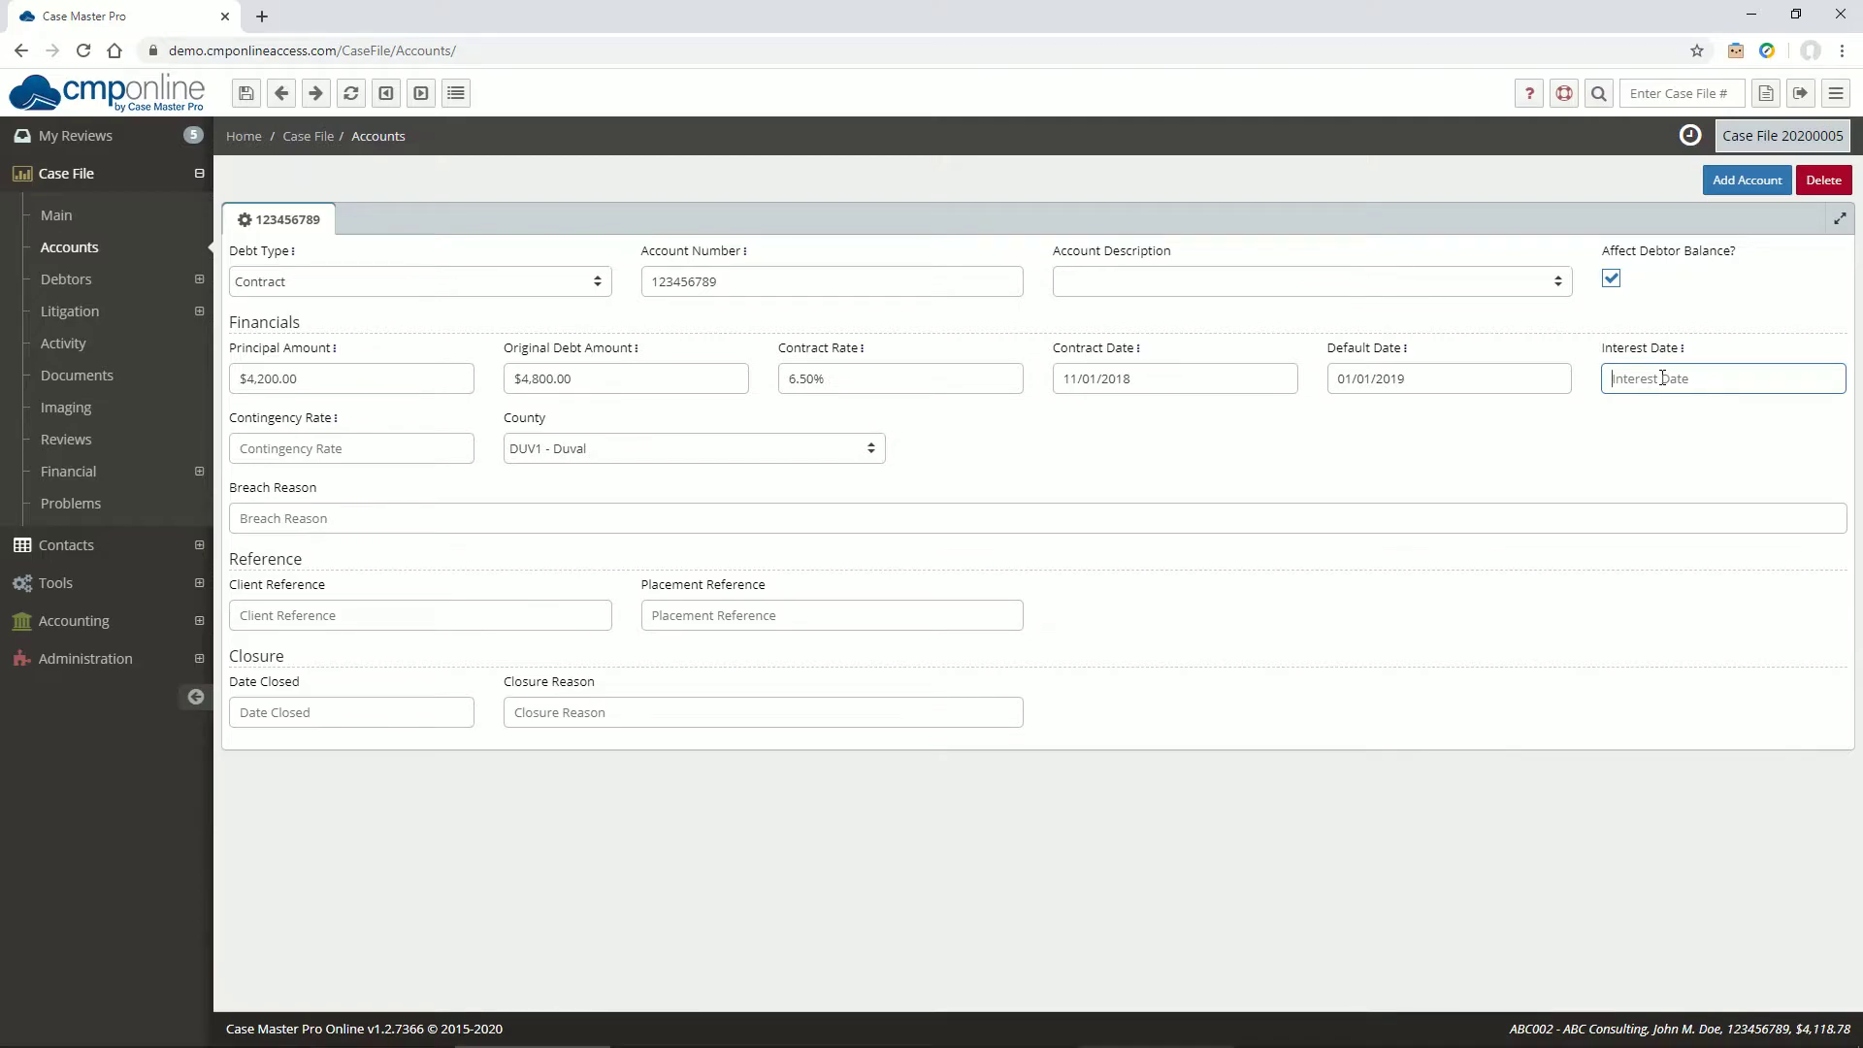
click(1498, 378)
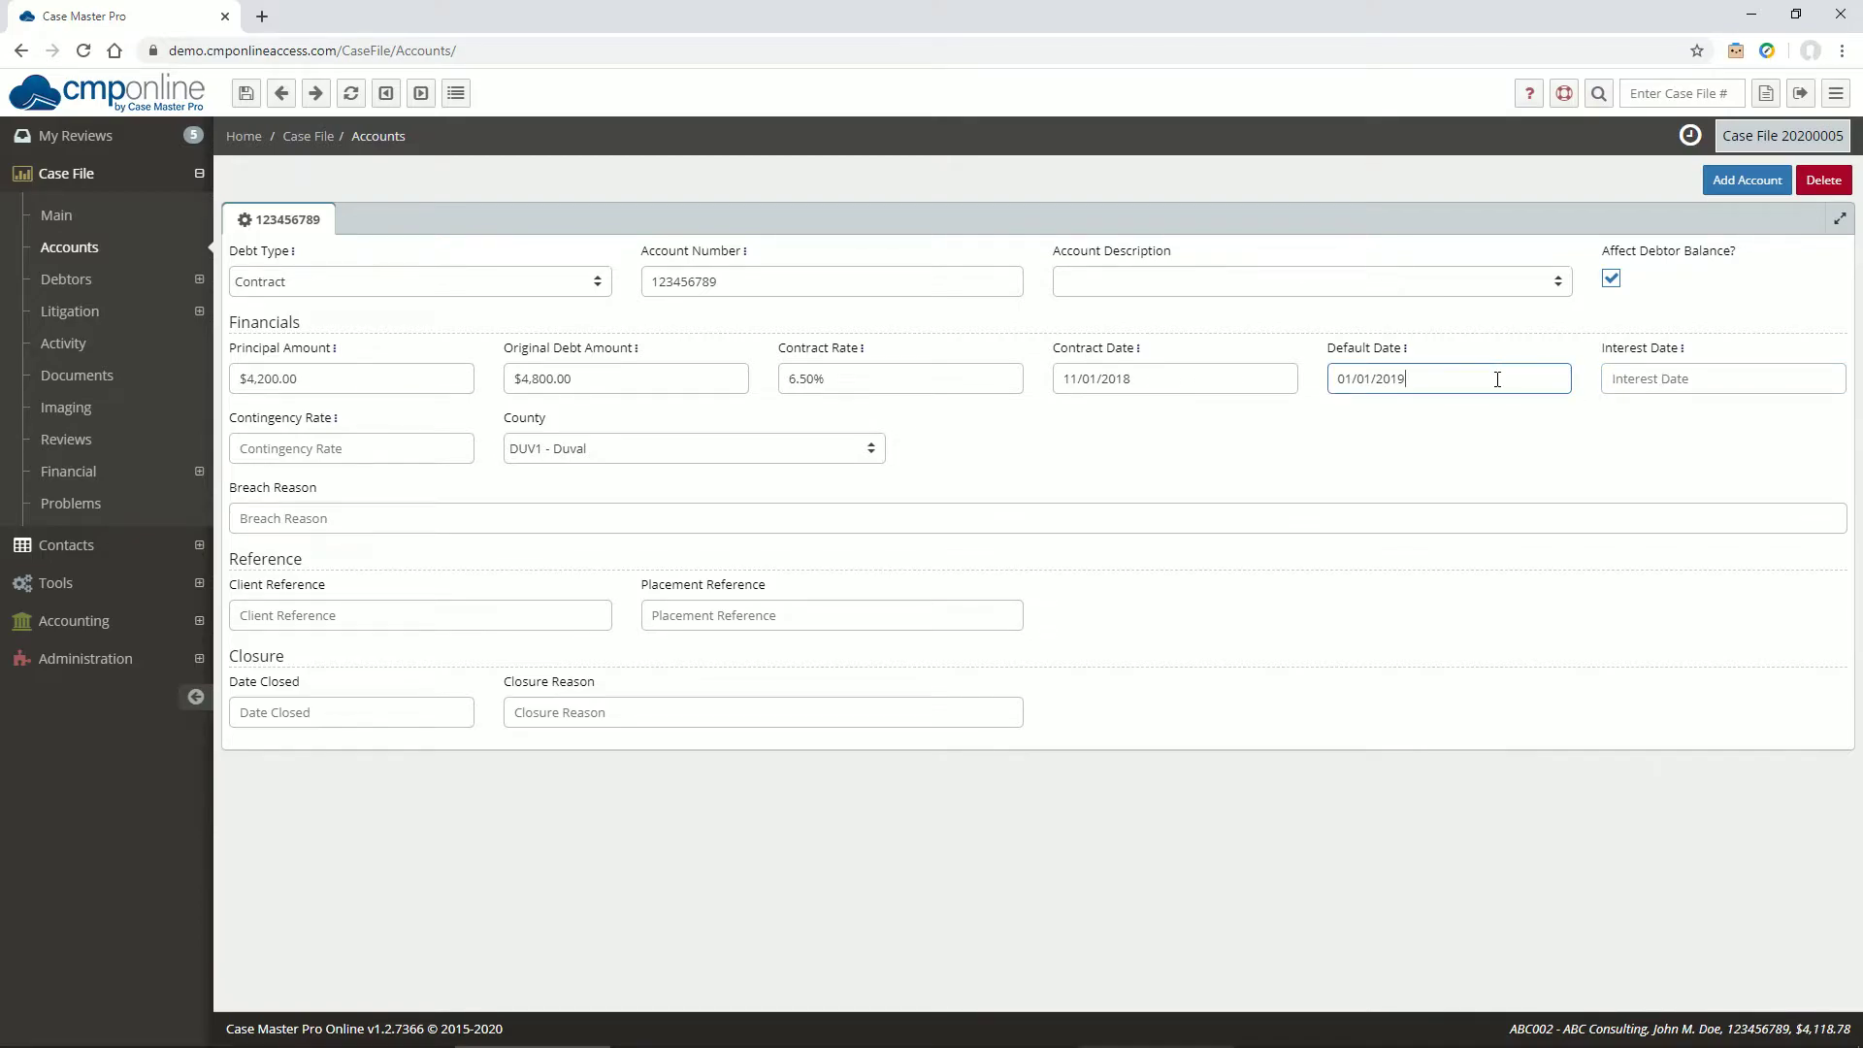
drag(922, 377, 732, 382)
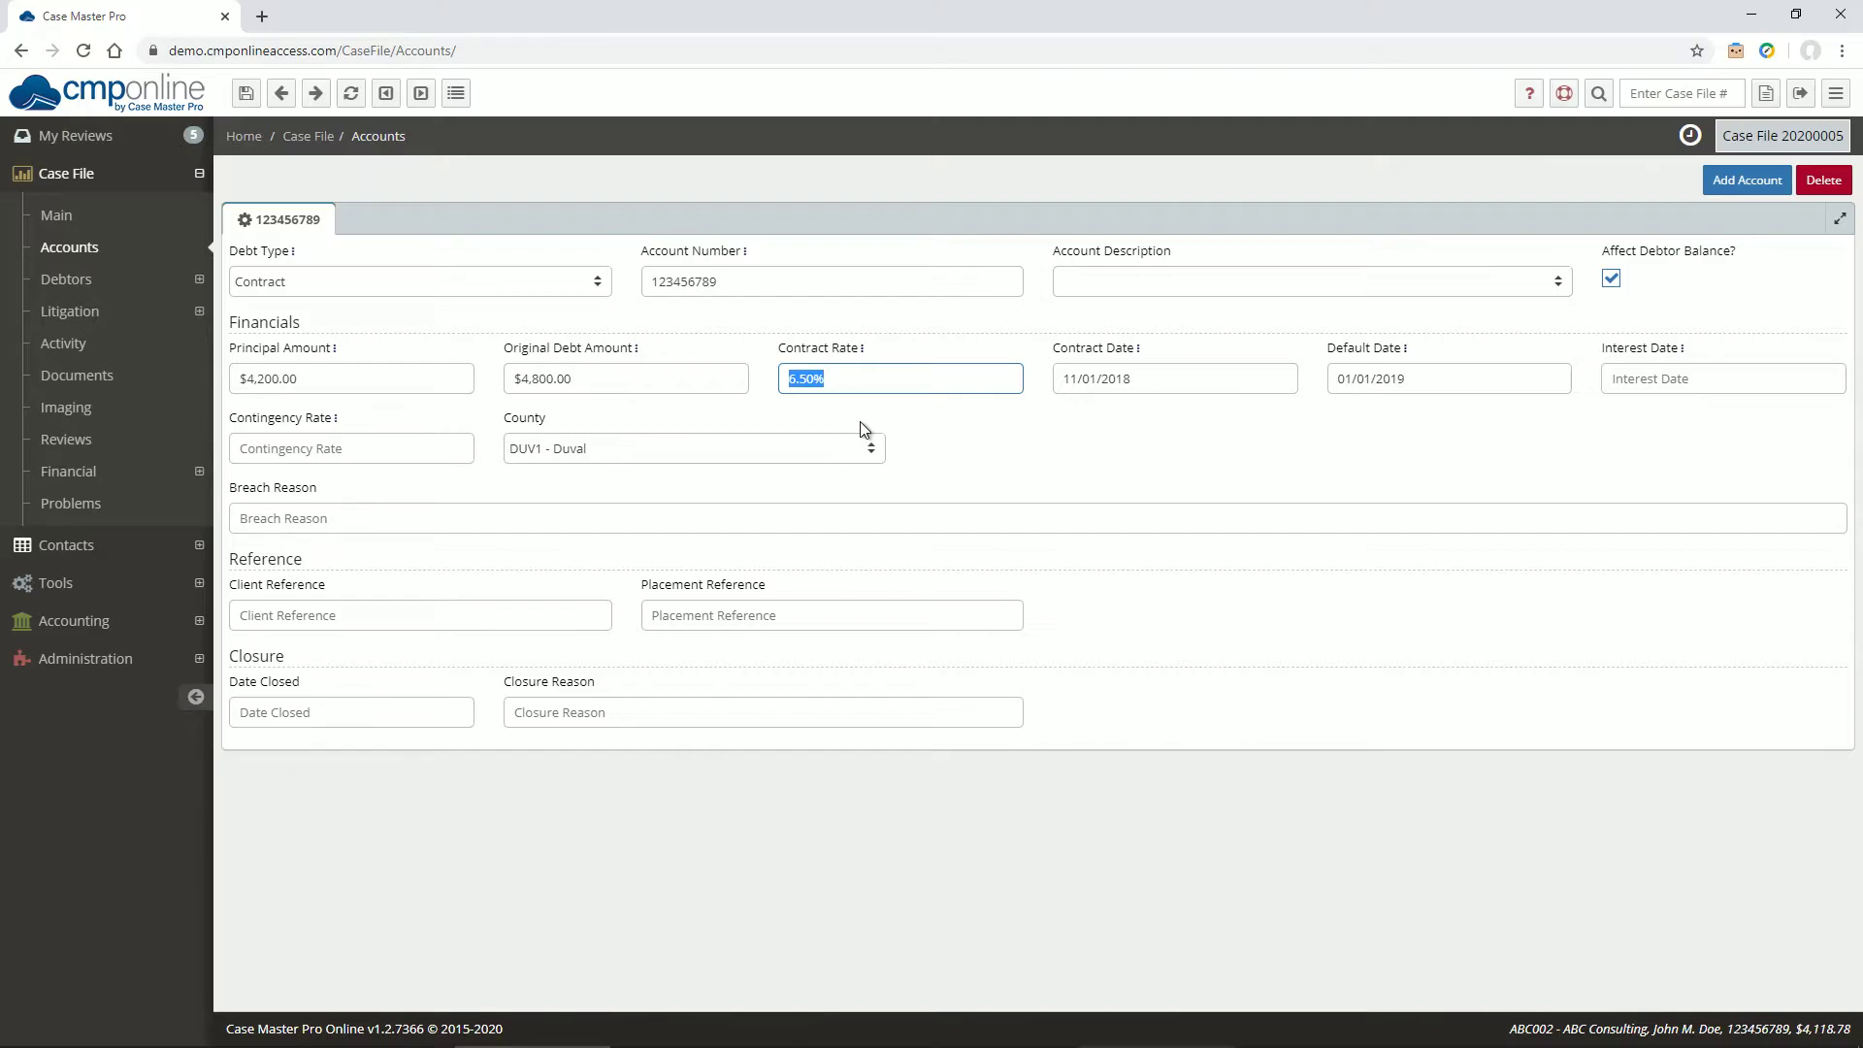
Return to the case file's balance summary and highlight the 03/03/2020 and 12/01/2019 entries in turn
click(68, 470)
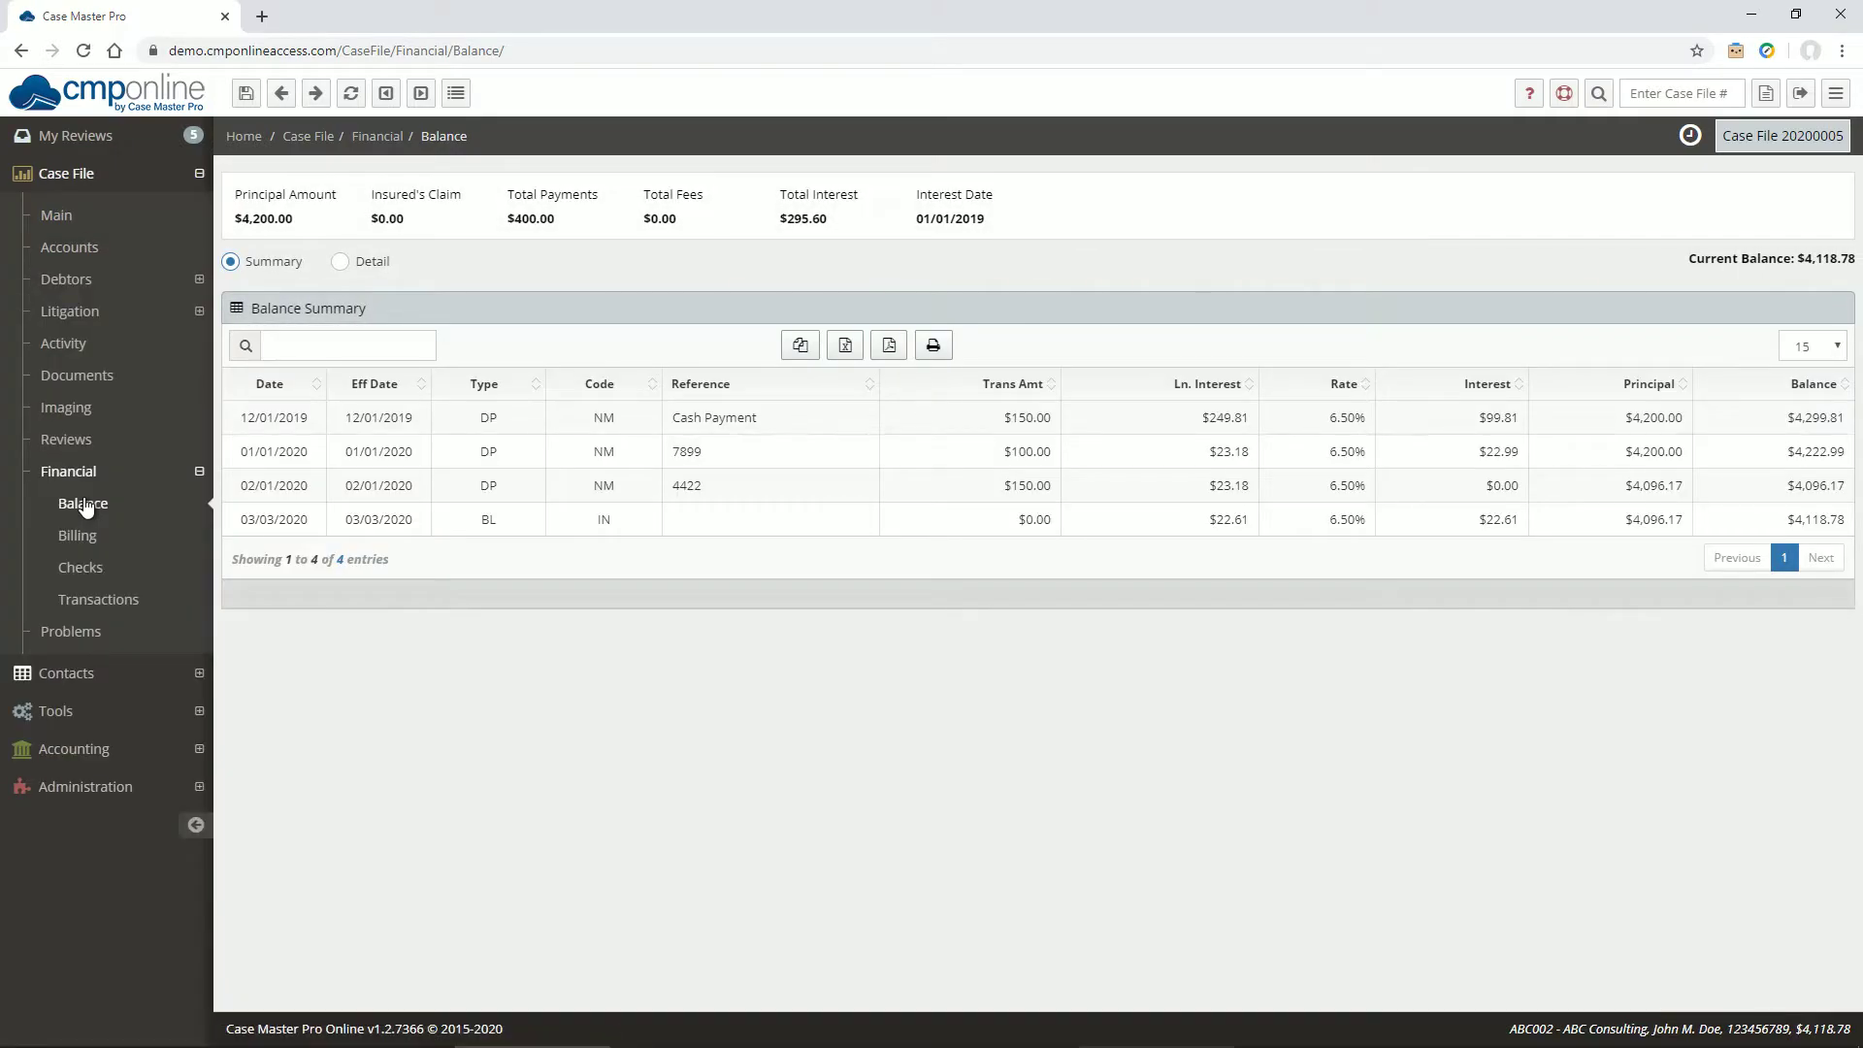
click(267, 525)
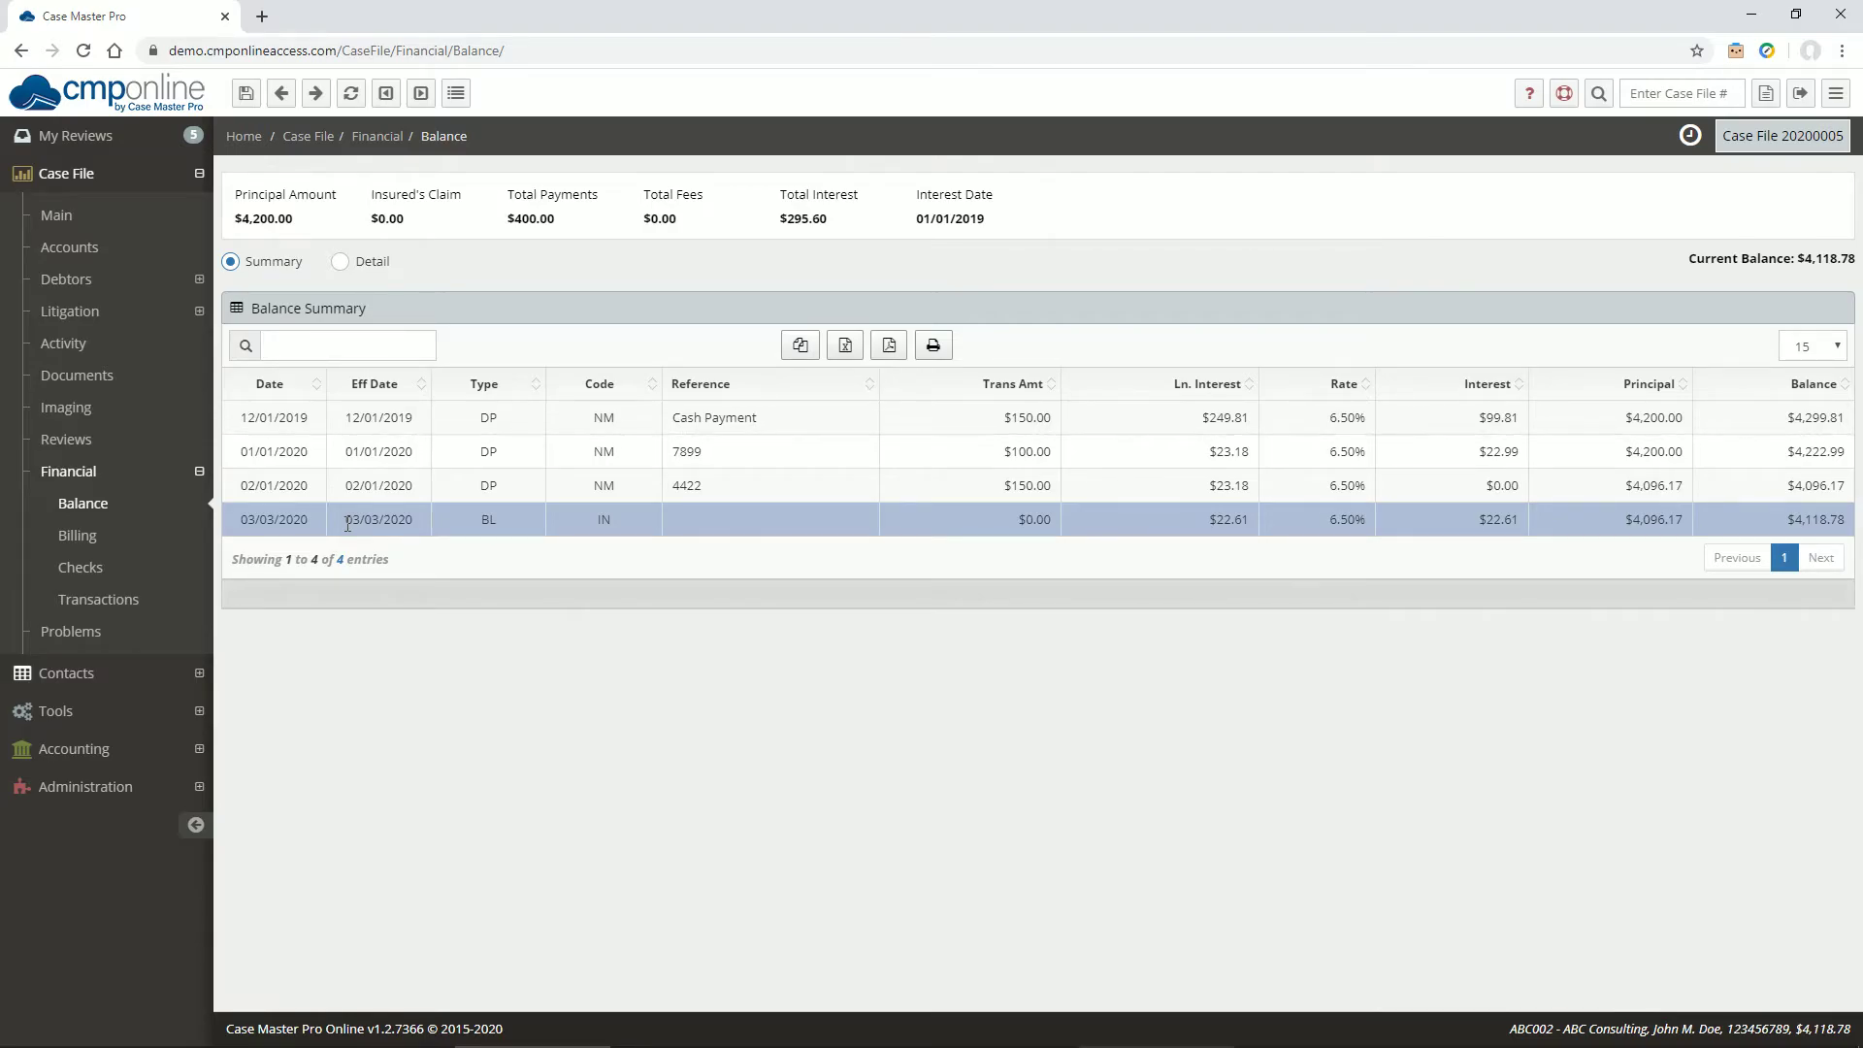
click(970, 430)
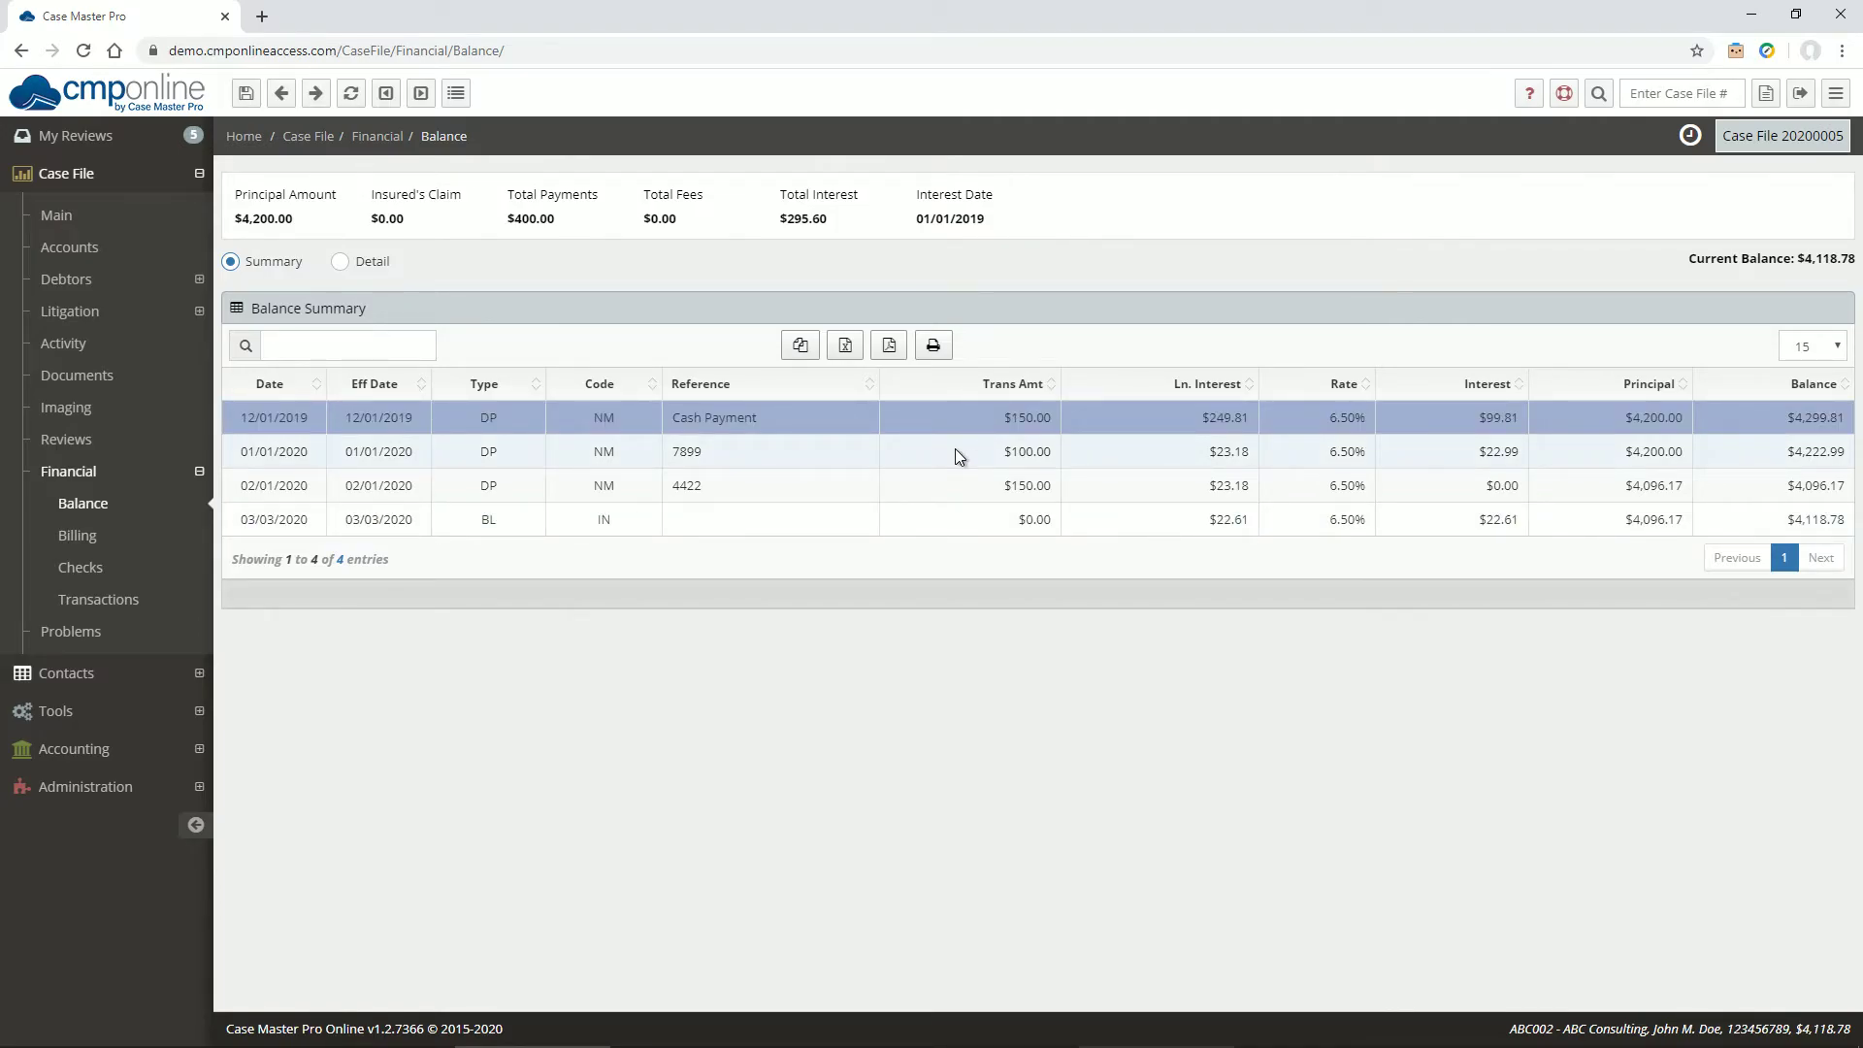
Highlight the 01/01/2020 and 02/01/2020 entries in the balance summary in turn
click(955, 453)
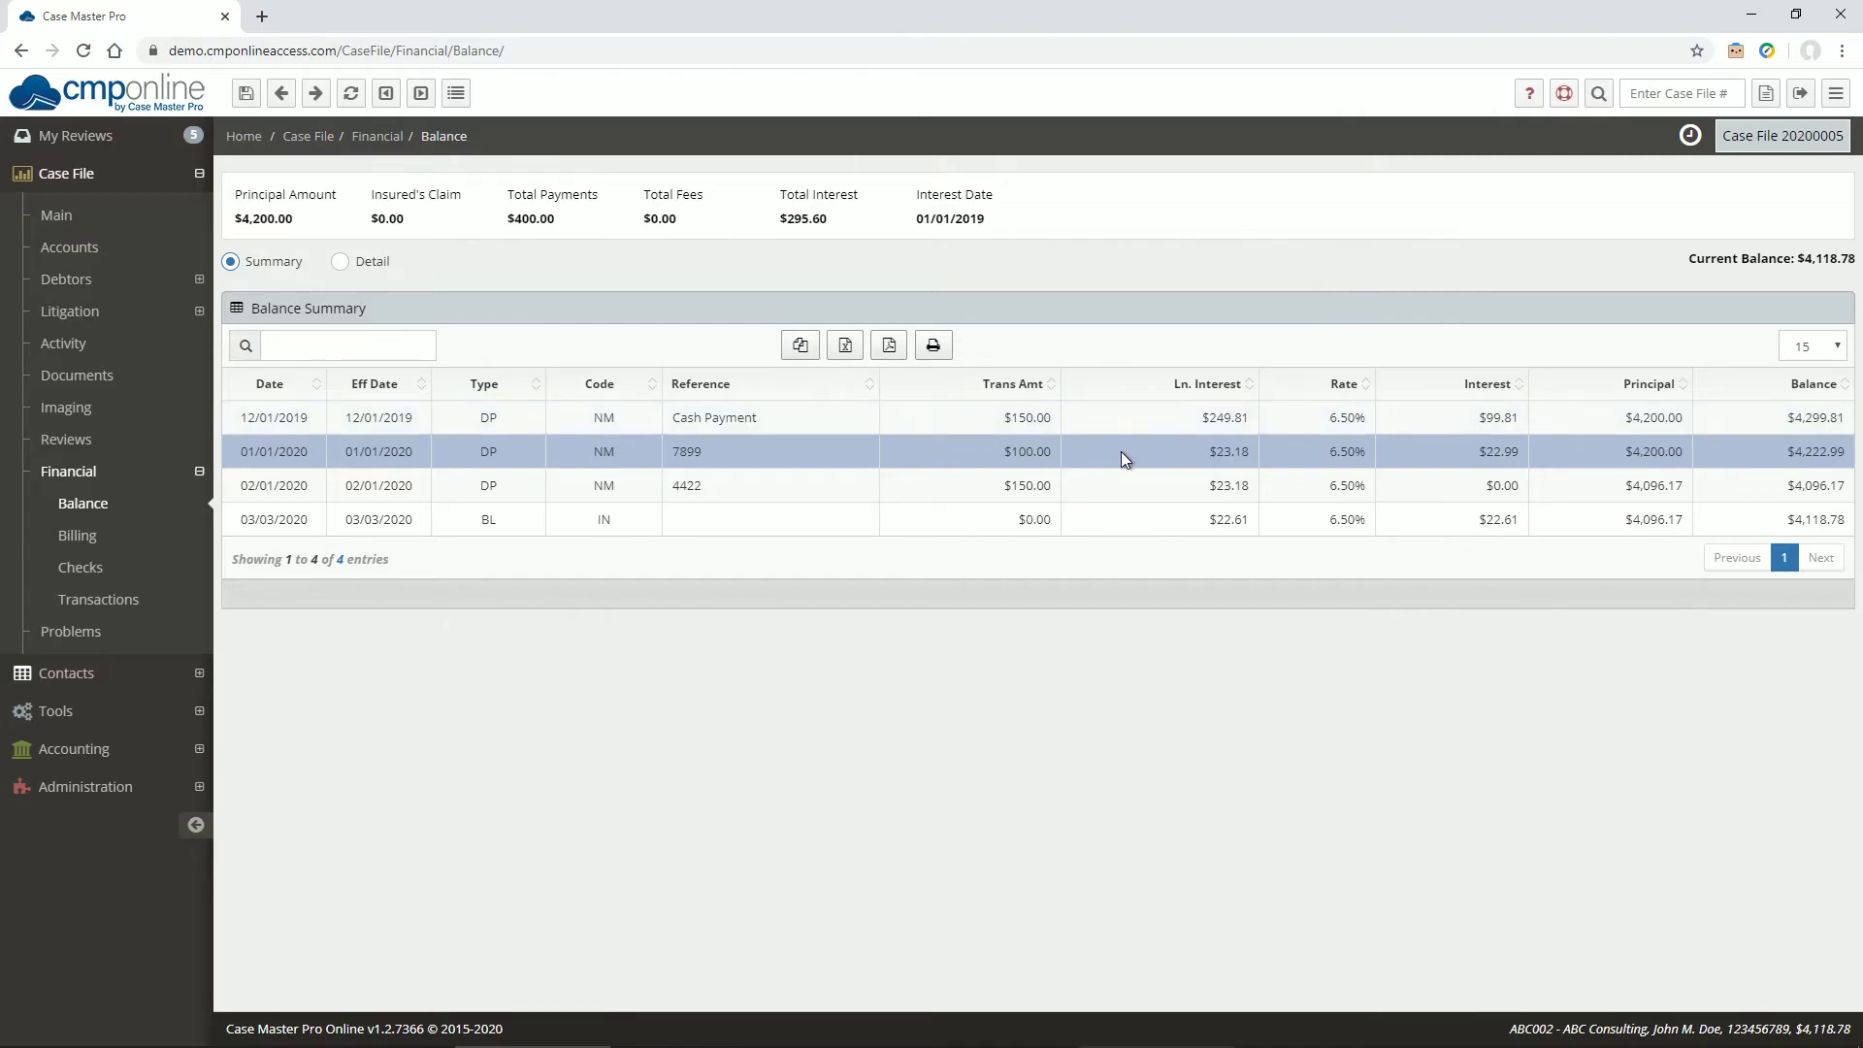
click(1585, 491)
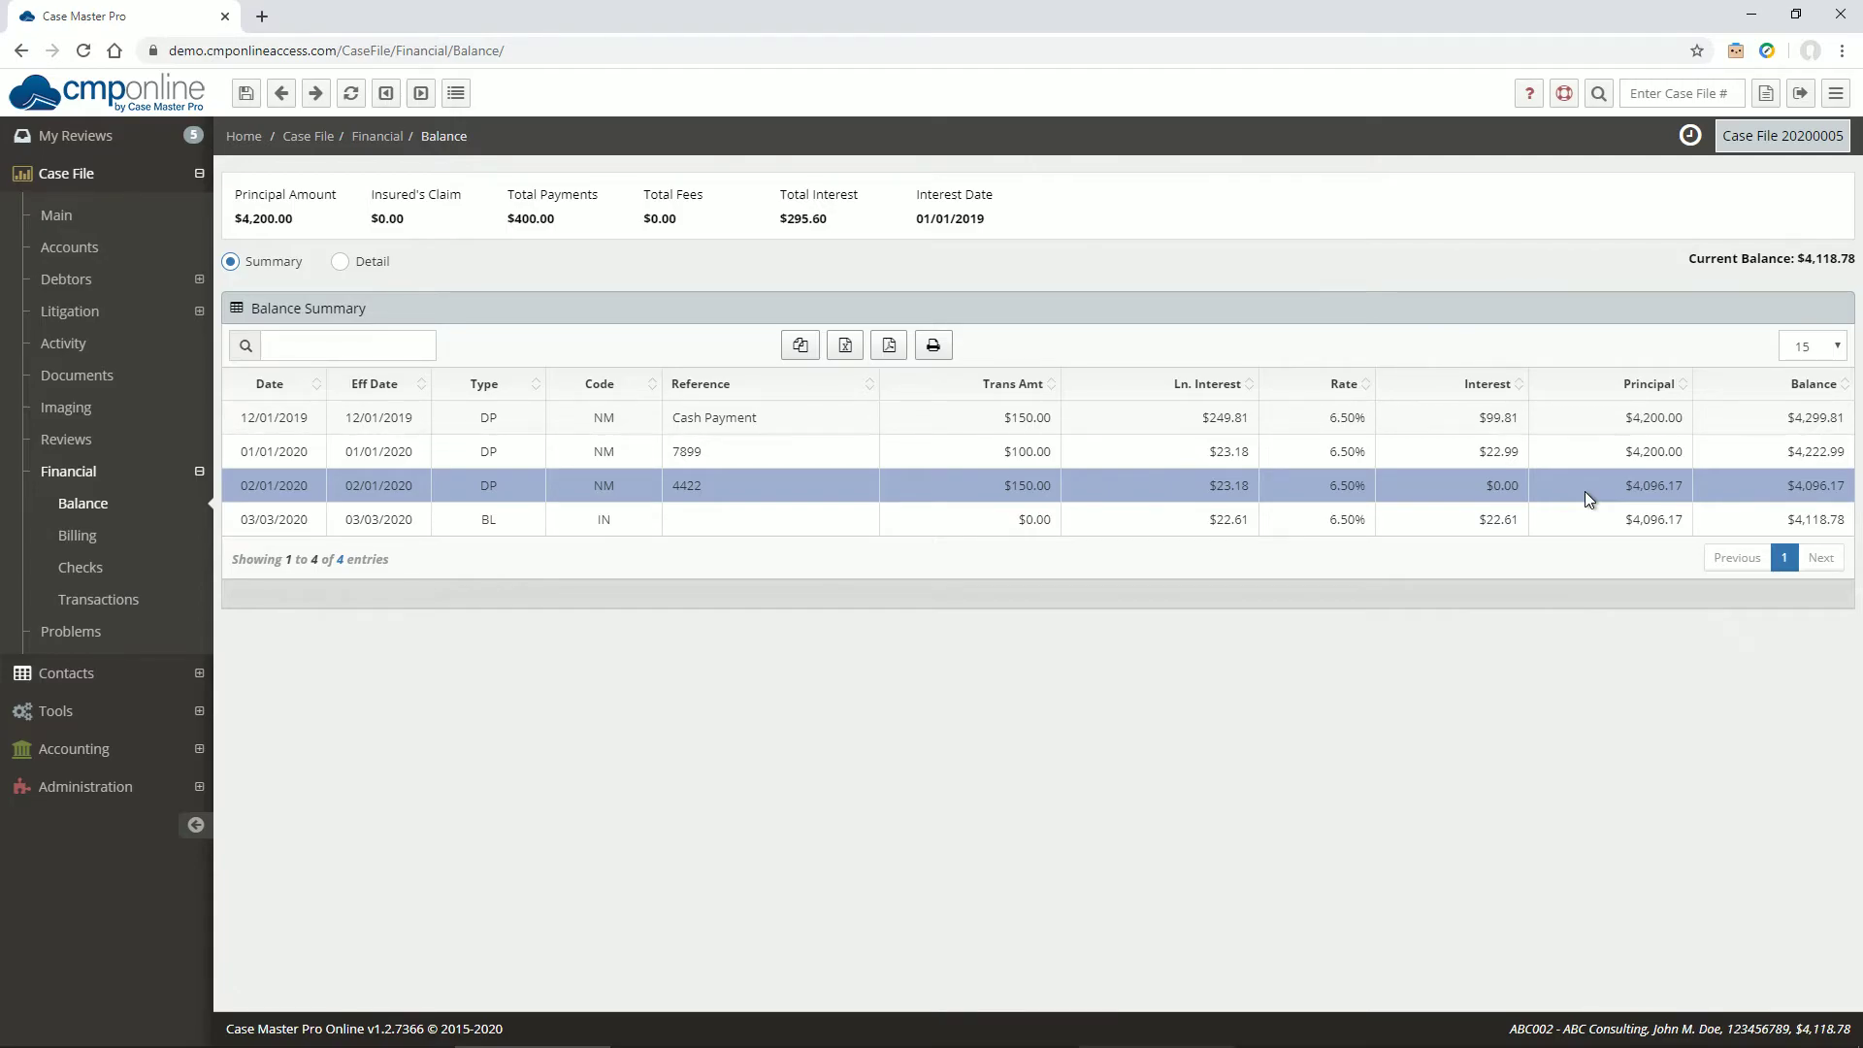
Save the case file, go back to the previous one and show its balance in detail by account
click(288, 97)
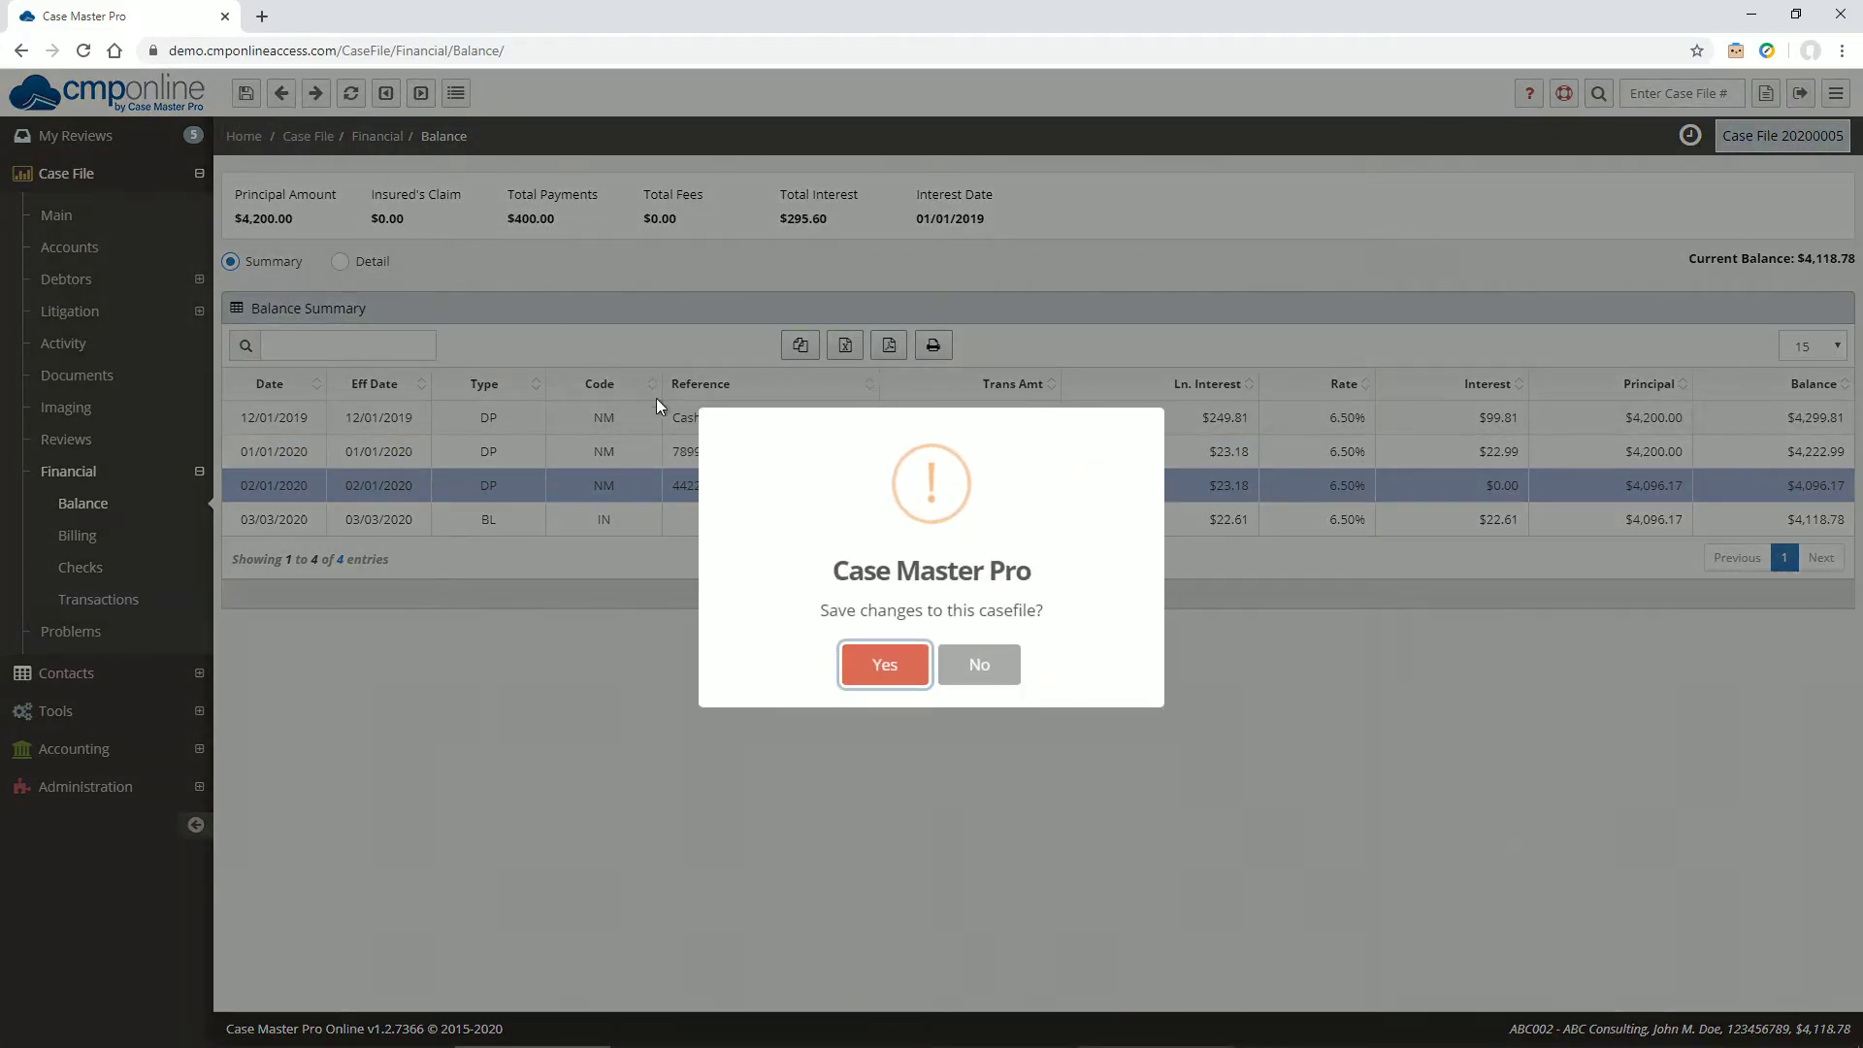
click(850, 665)
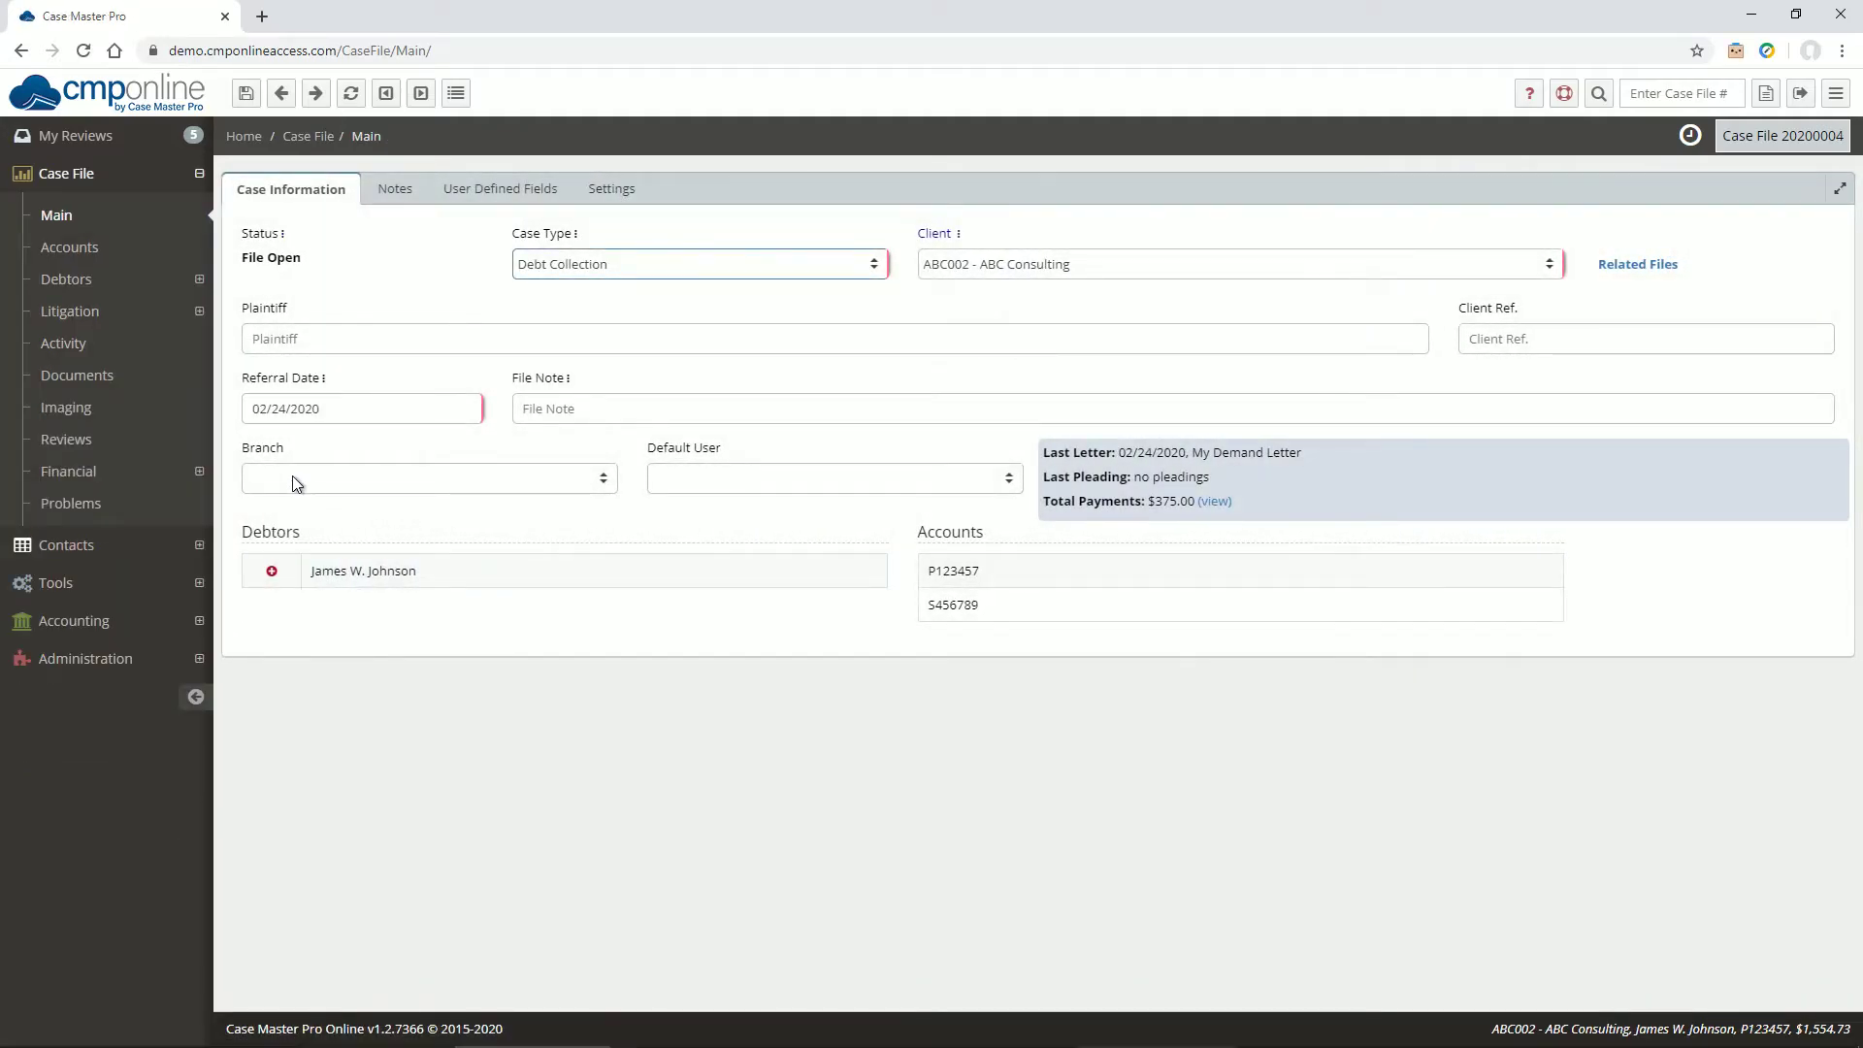
click(85, 472)
click(95, 503)
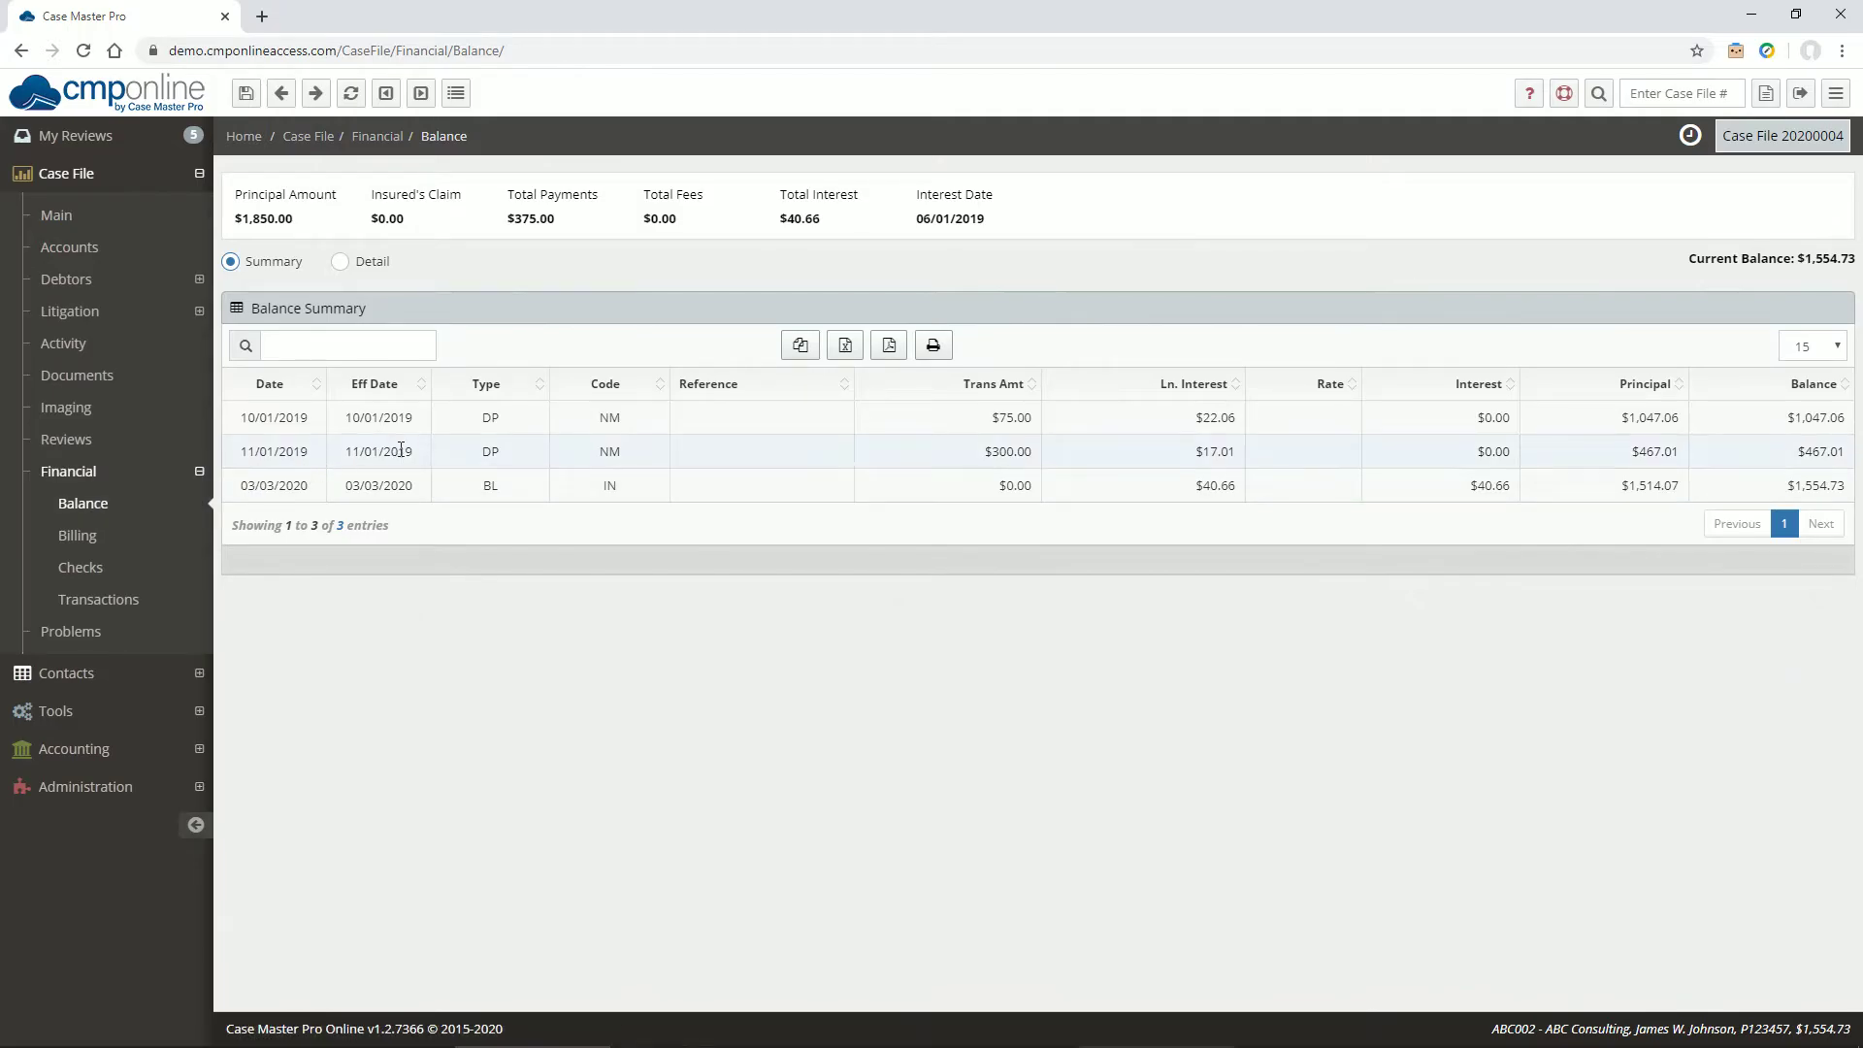
click(339, 272)
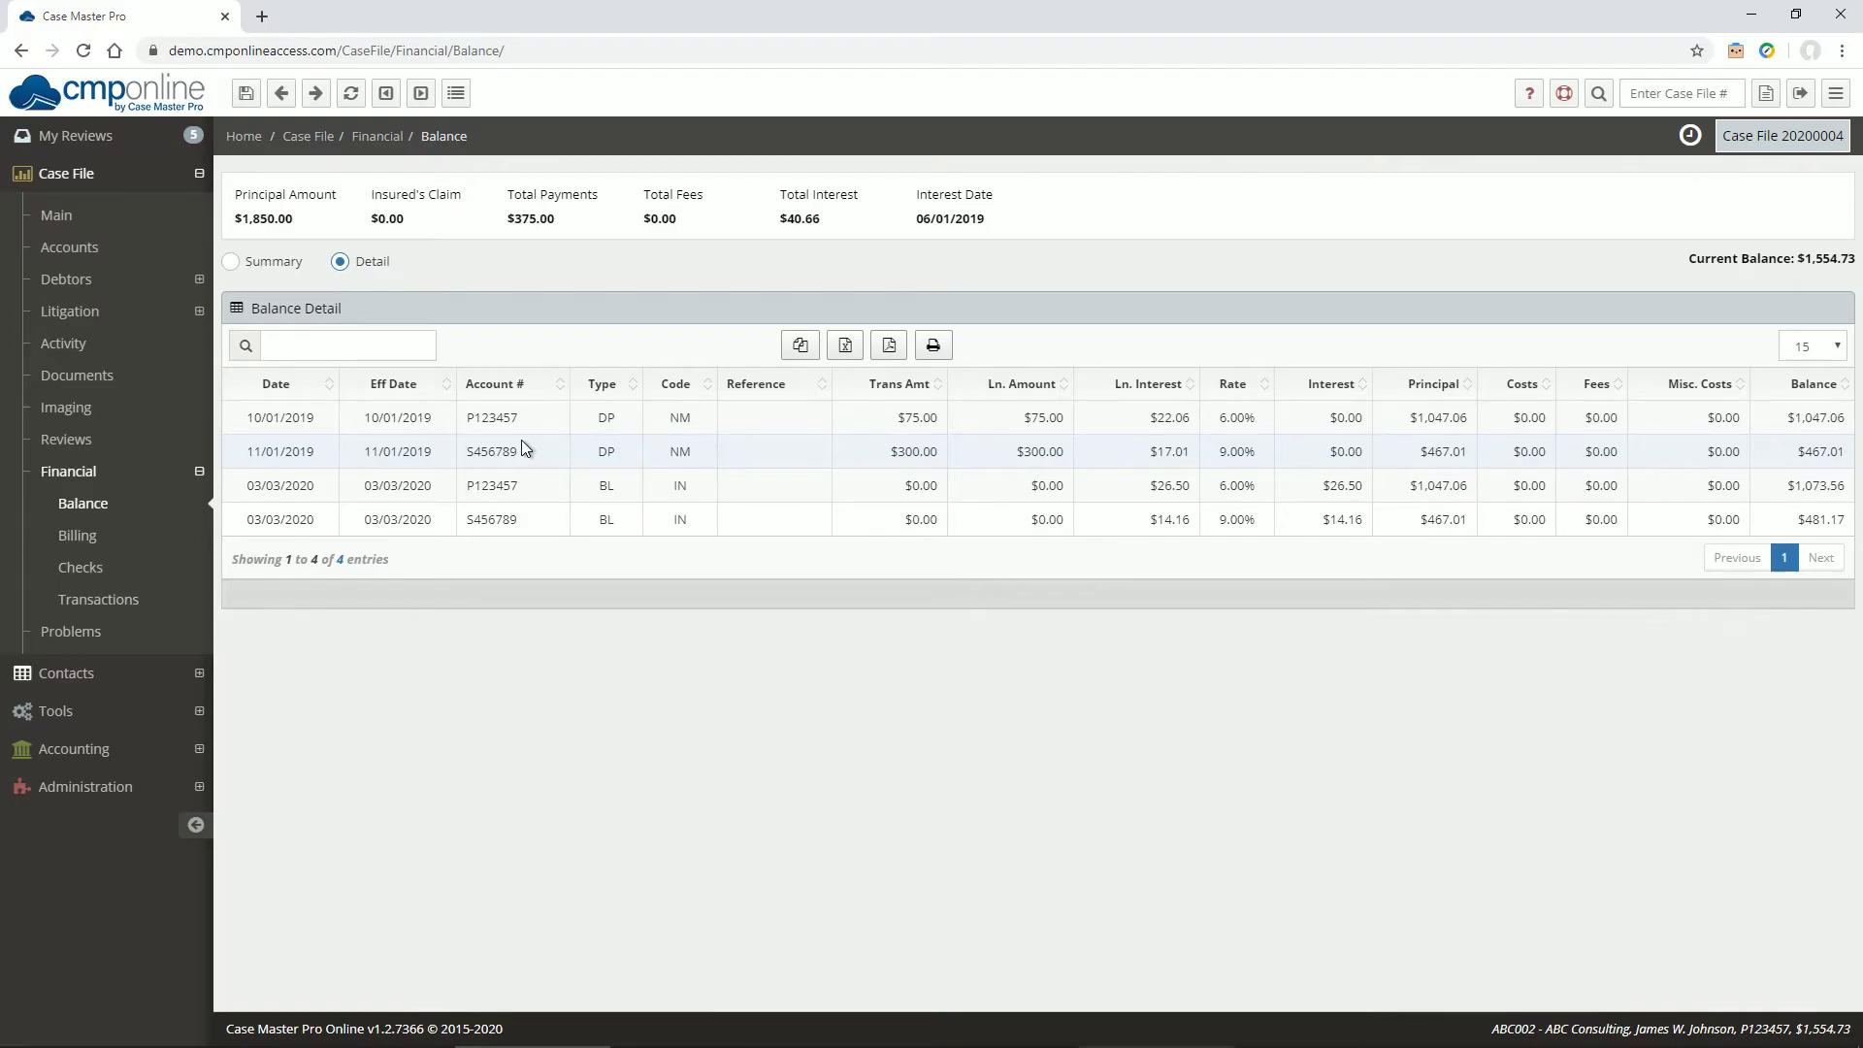
Move forward two case files and open the other litigation information containing the stipulation
click(316, 95)
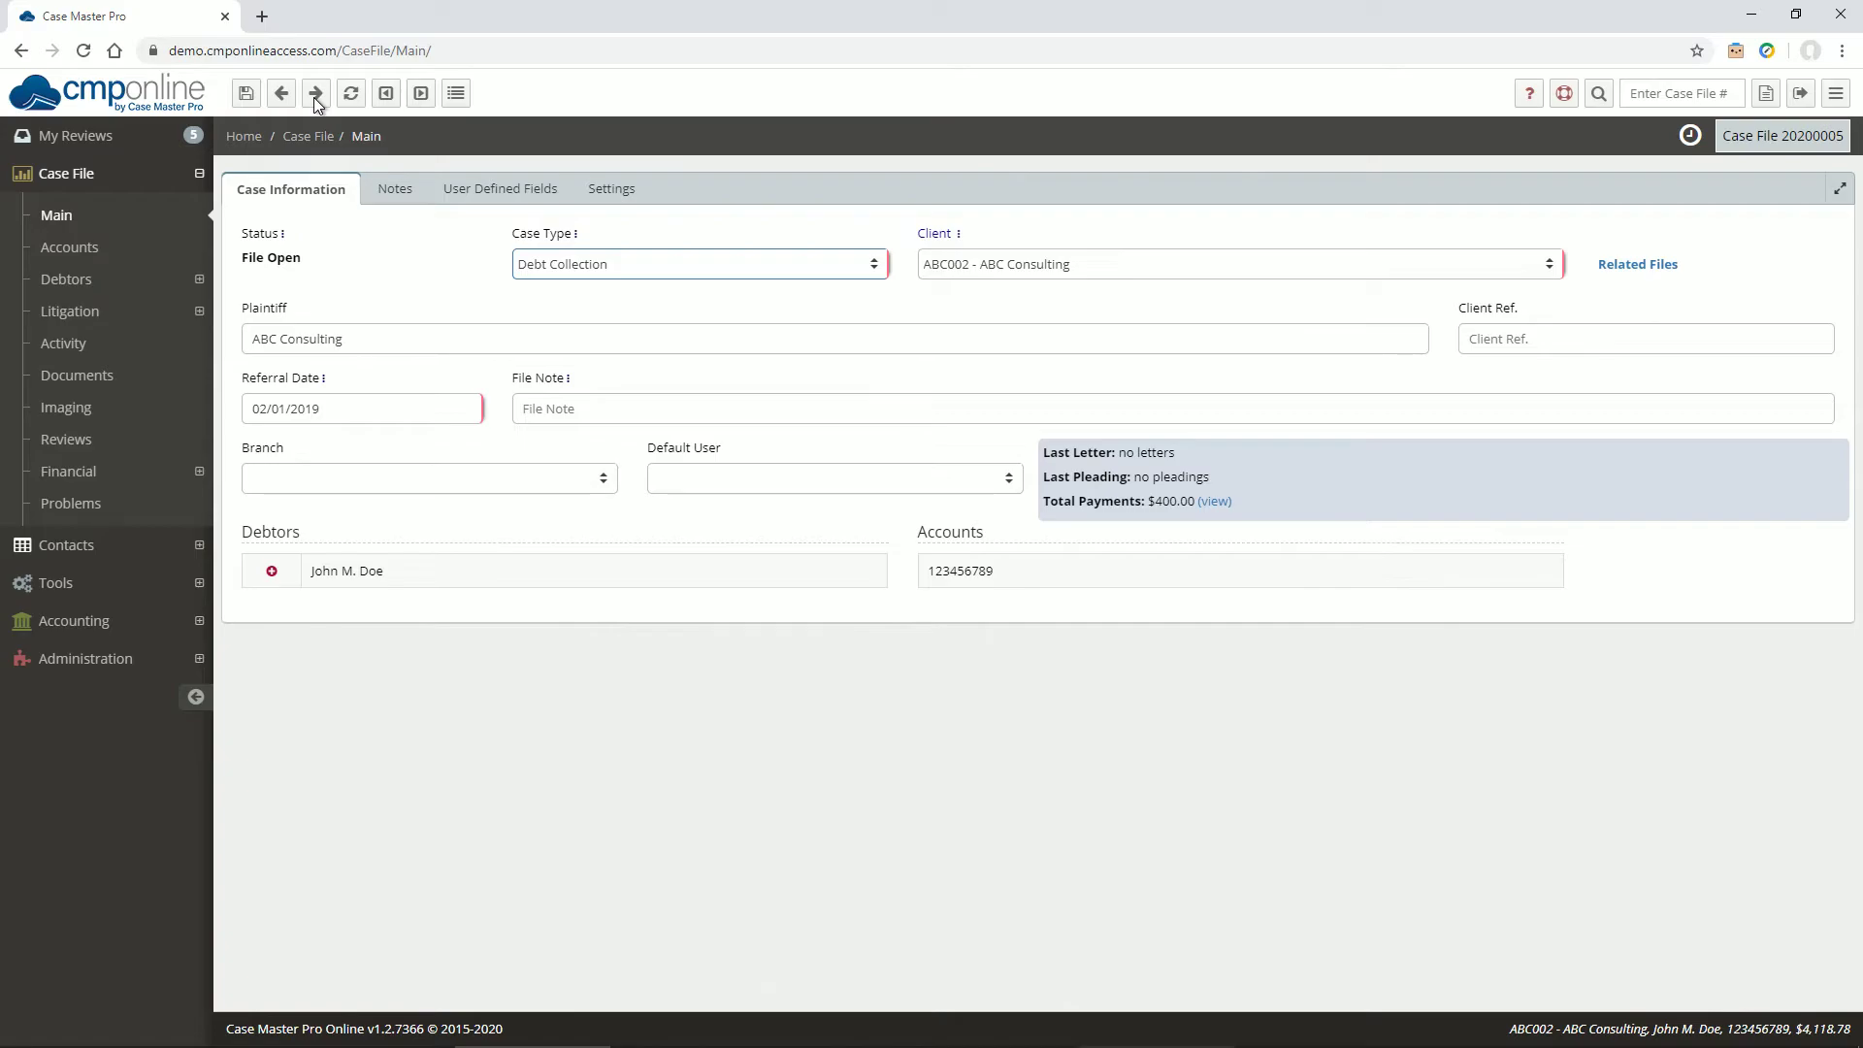
click(314, 98)
click(83, 314)
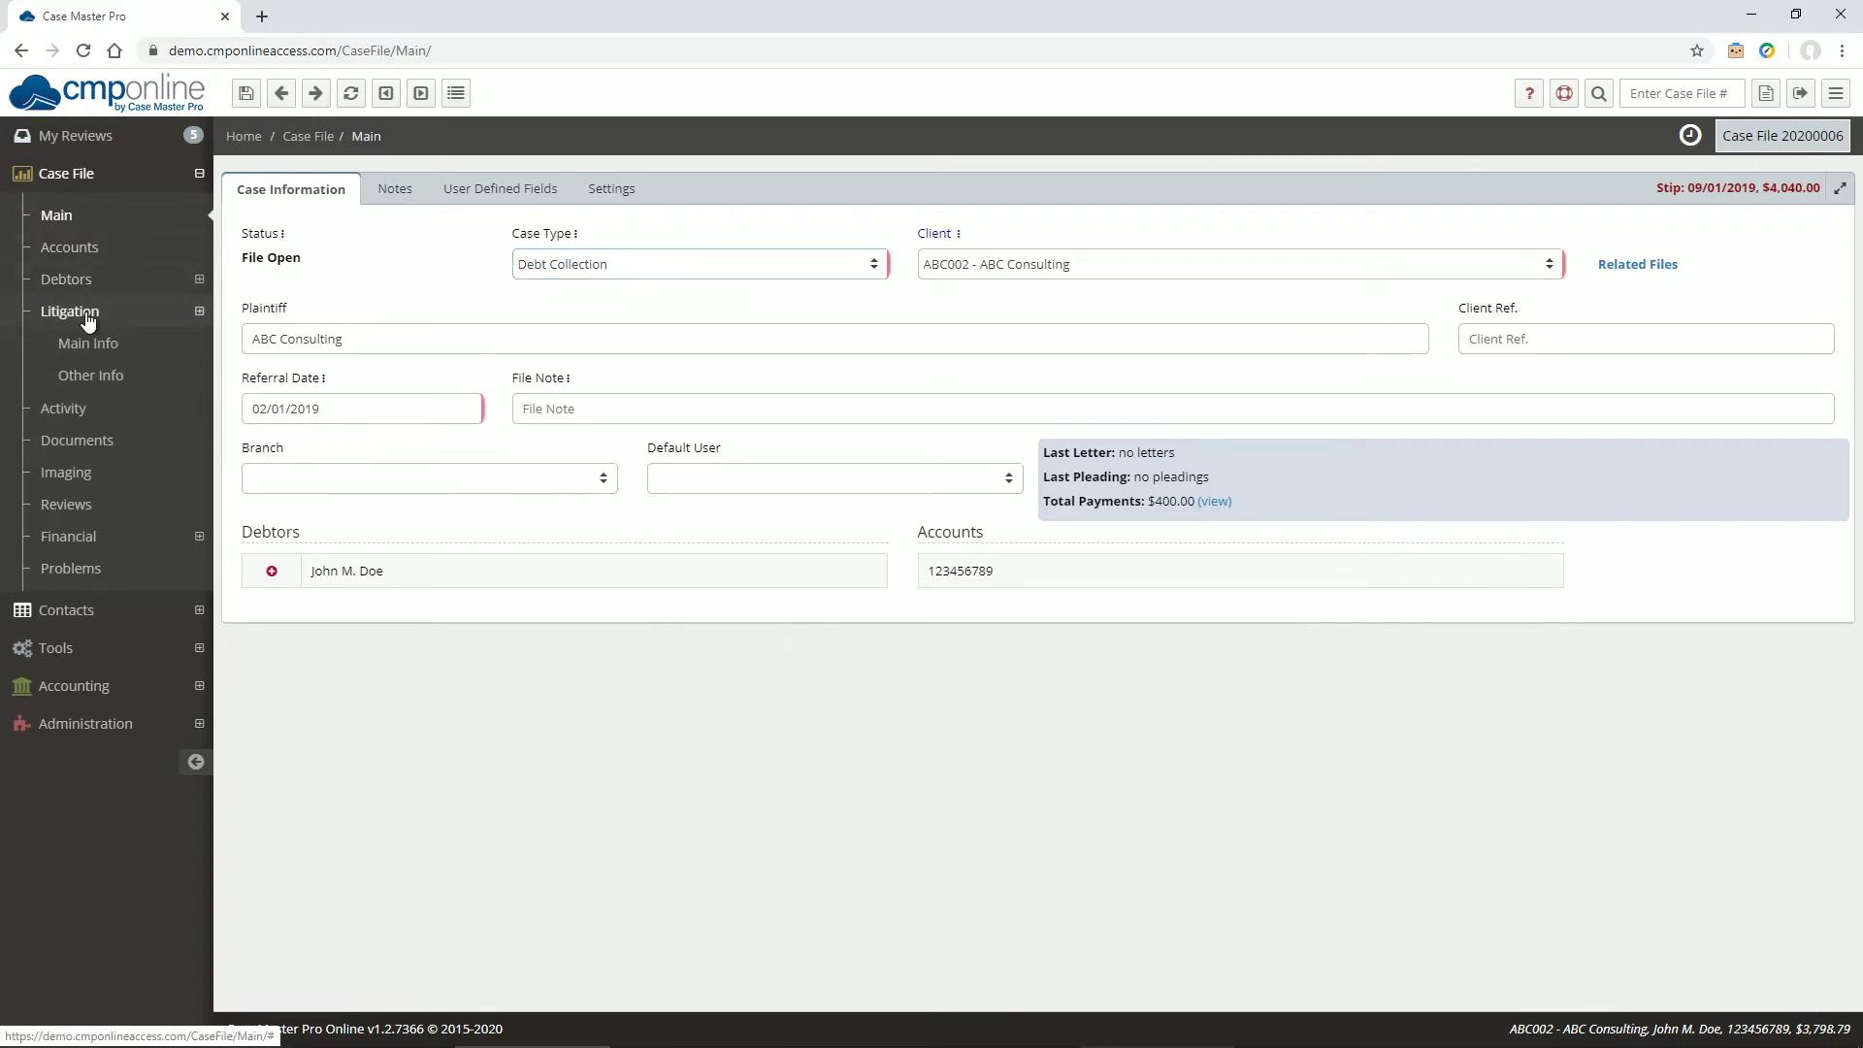
click(101, 377)
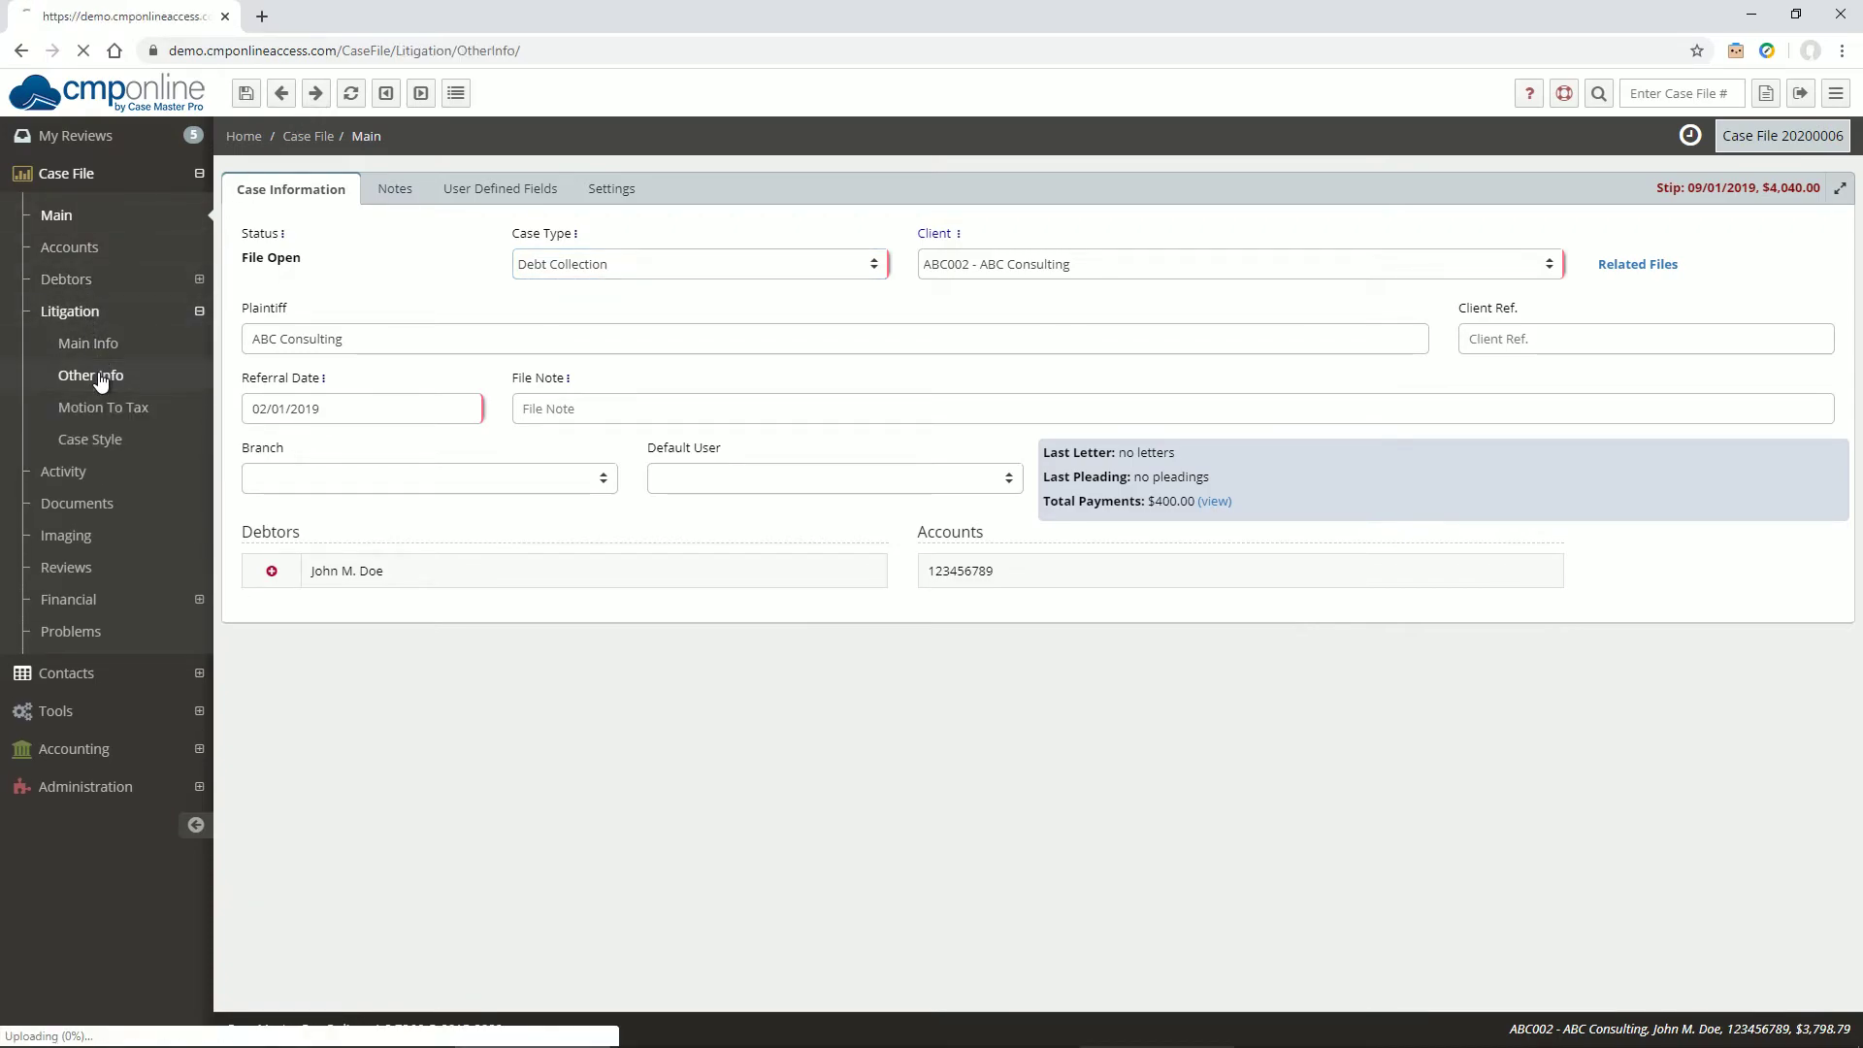
Review the stipulation's principal, interest, interest rate and interest start date, and check the case file's balance summary
click(637, 263)
click(615, 333)
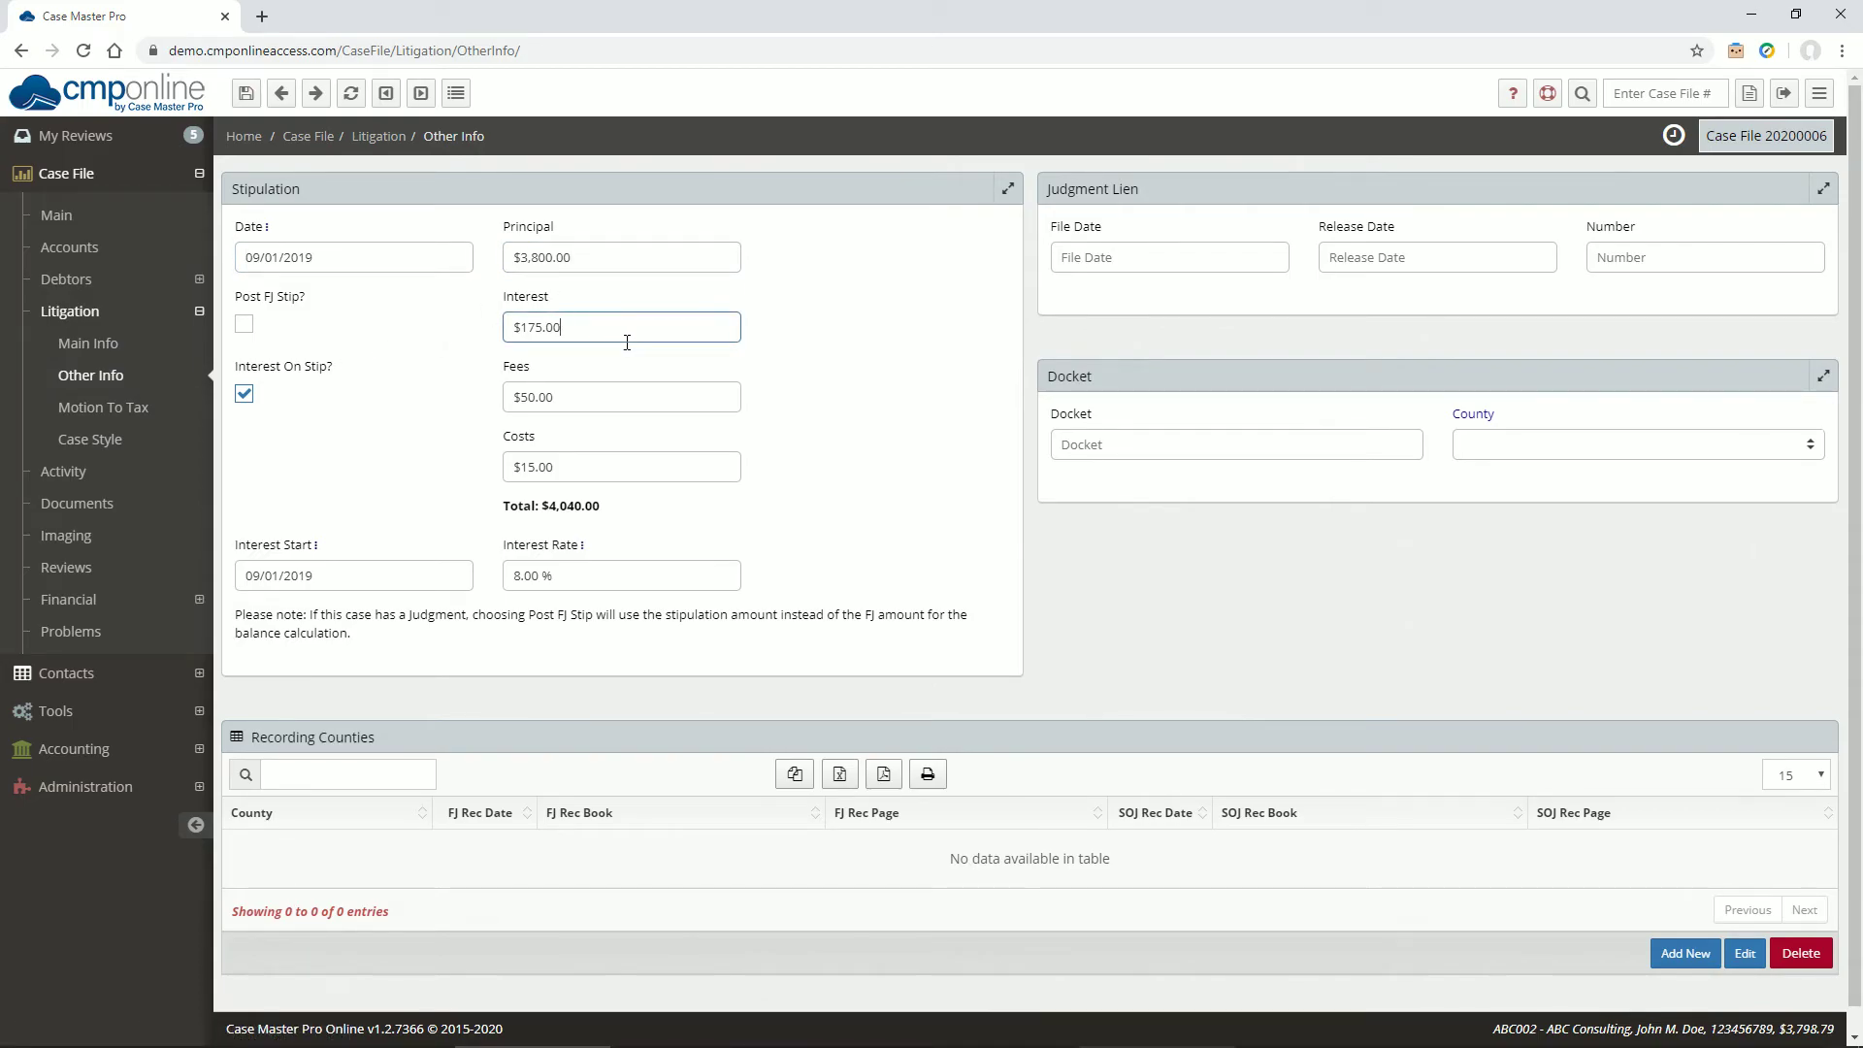
click(575, 571)
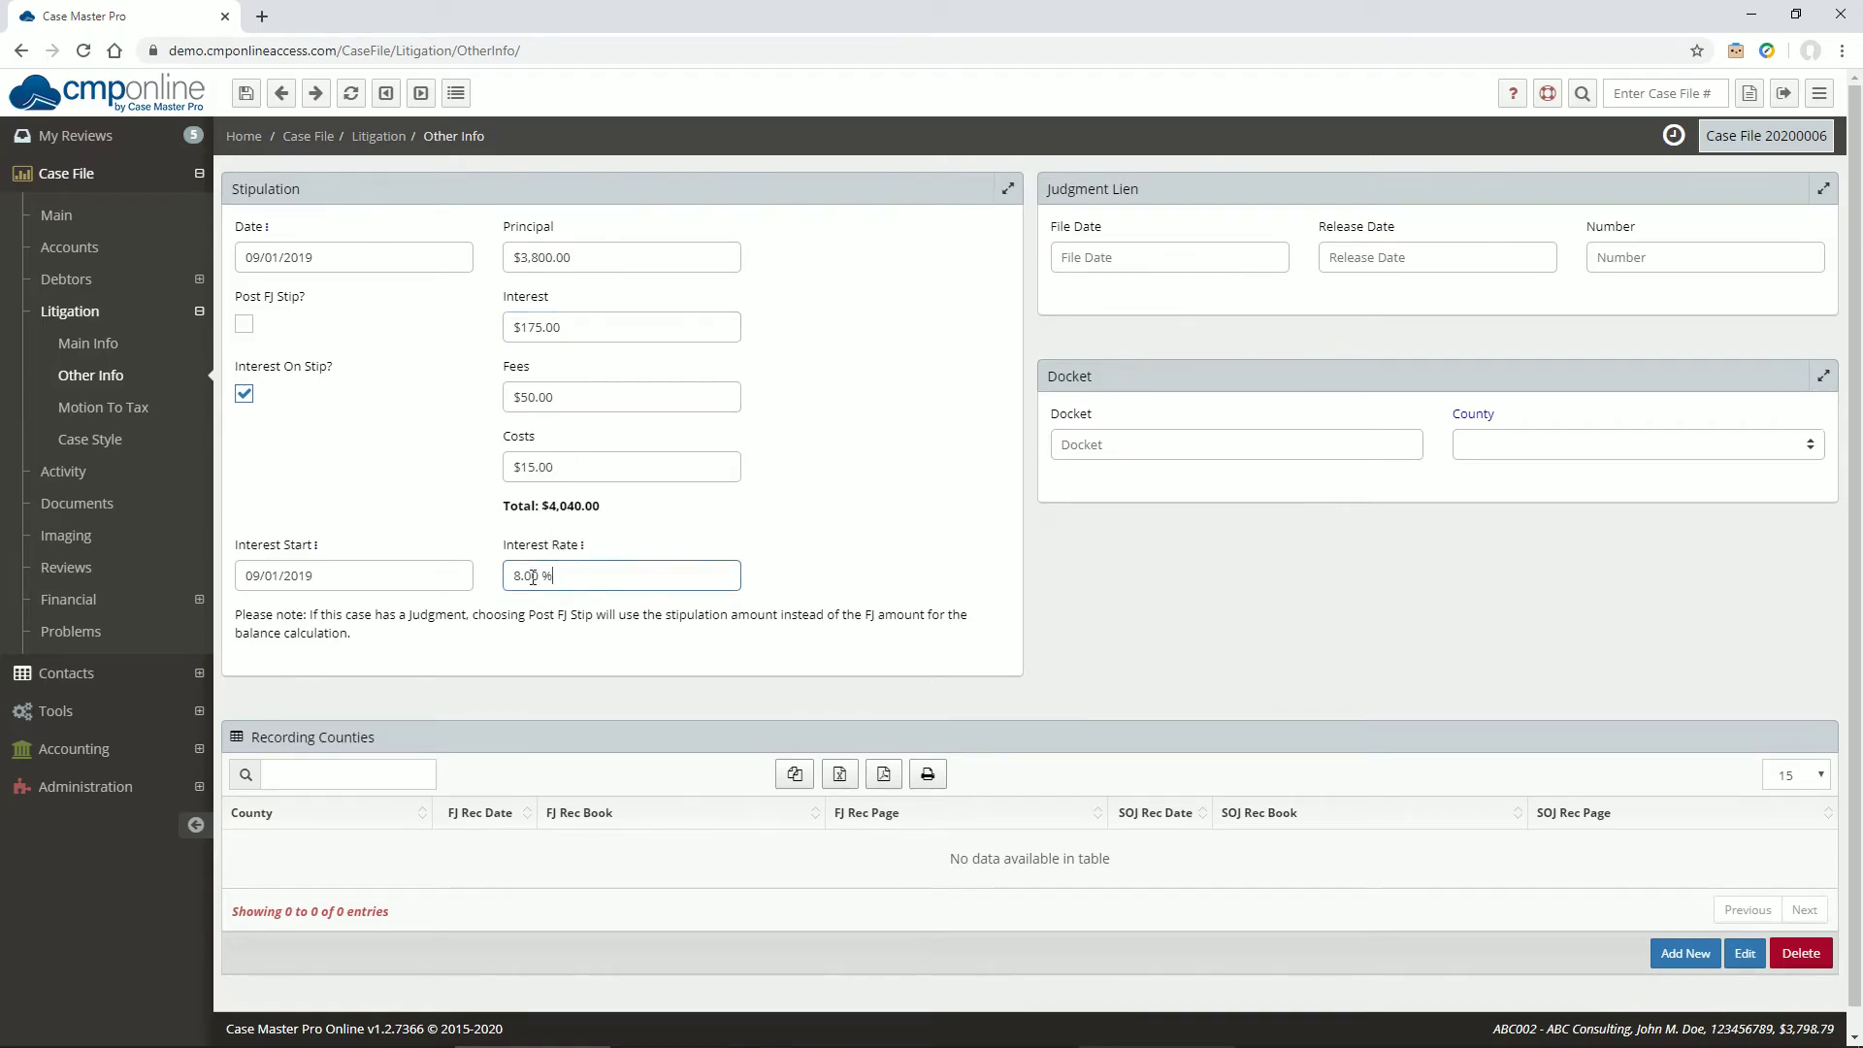
drag(404, 583, 297, 587)
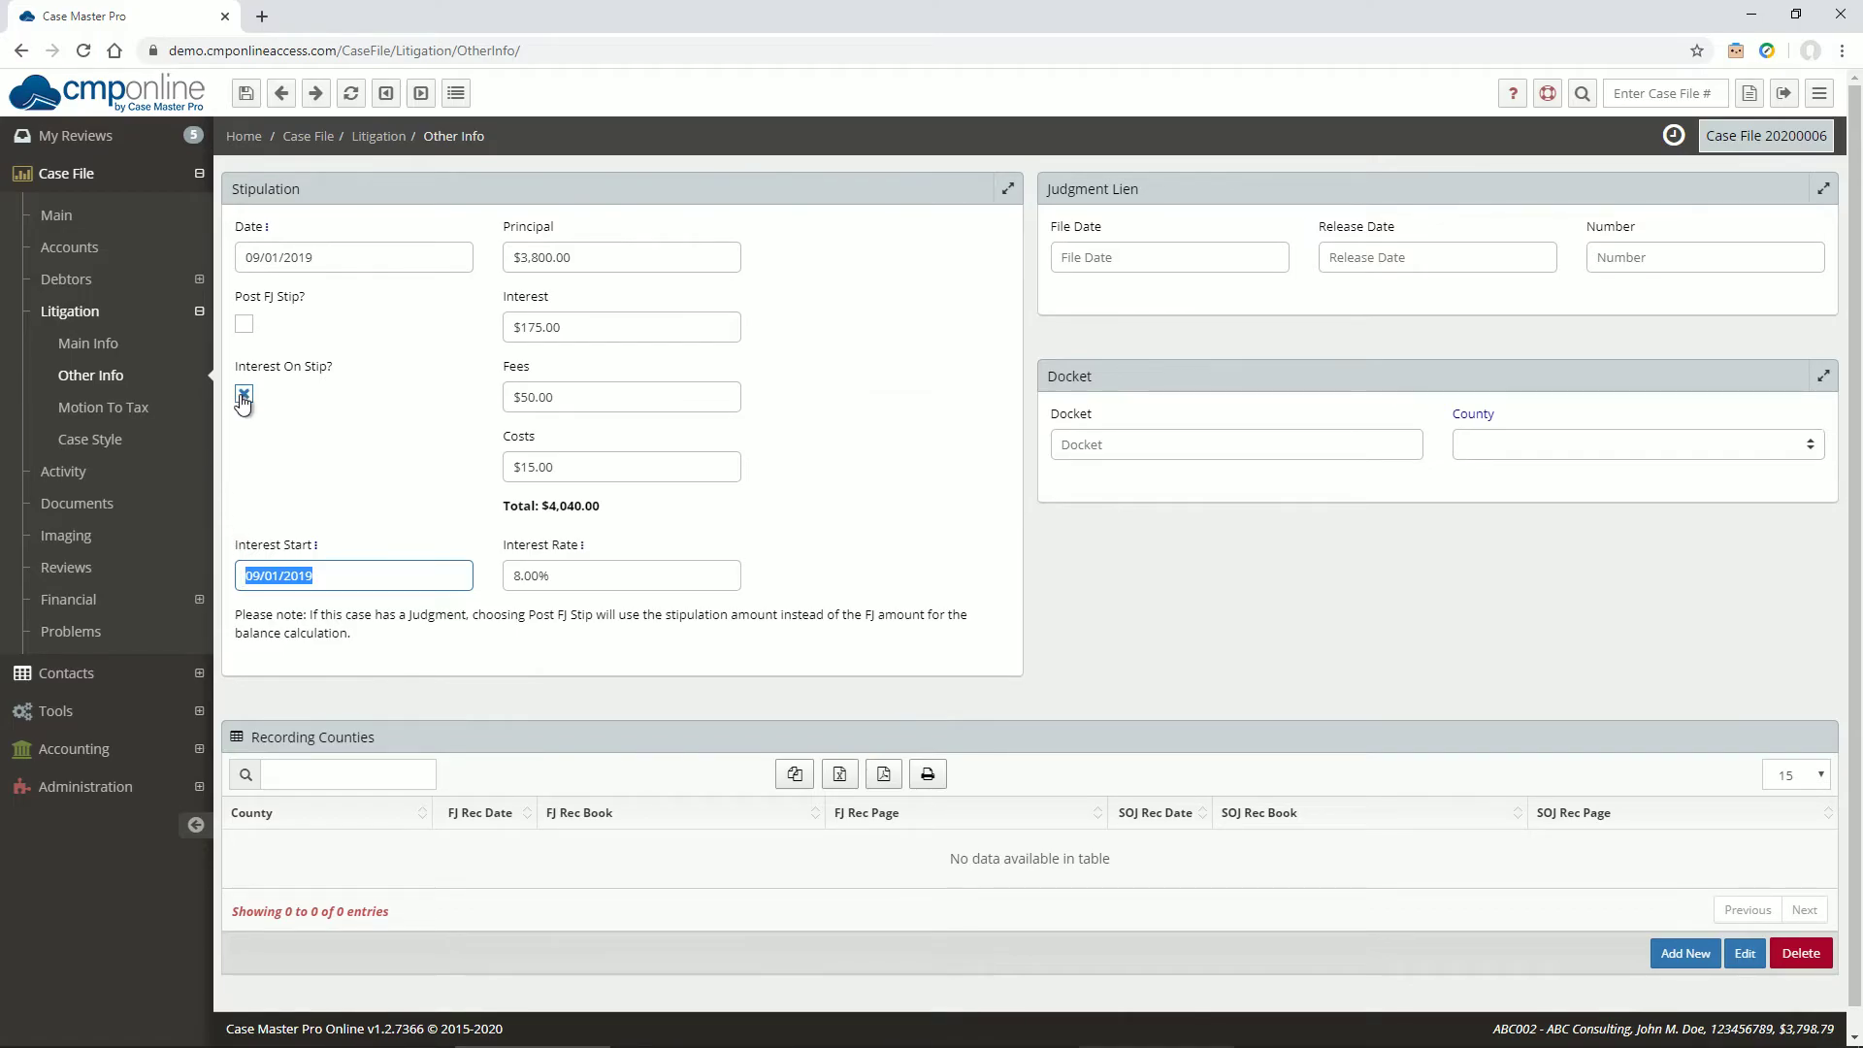
click(141, 599)
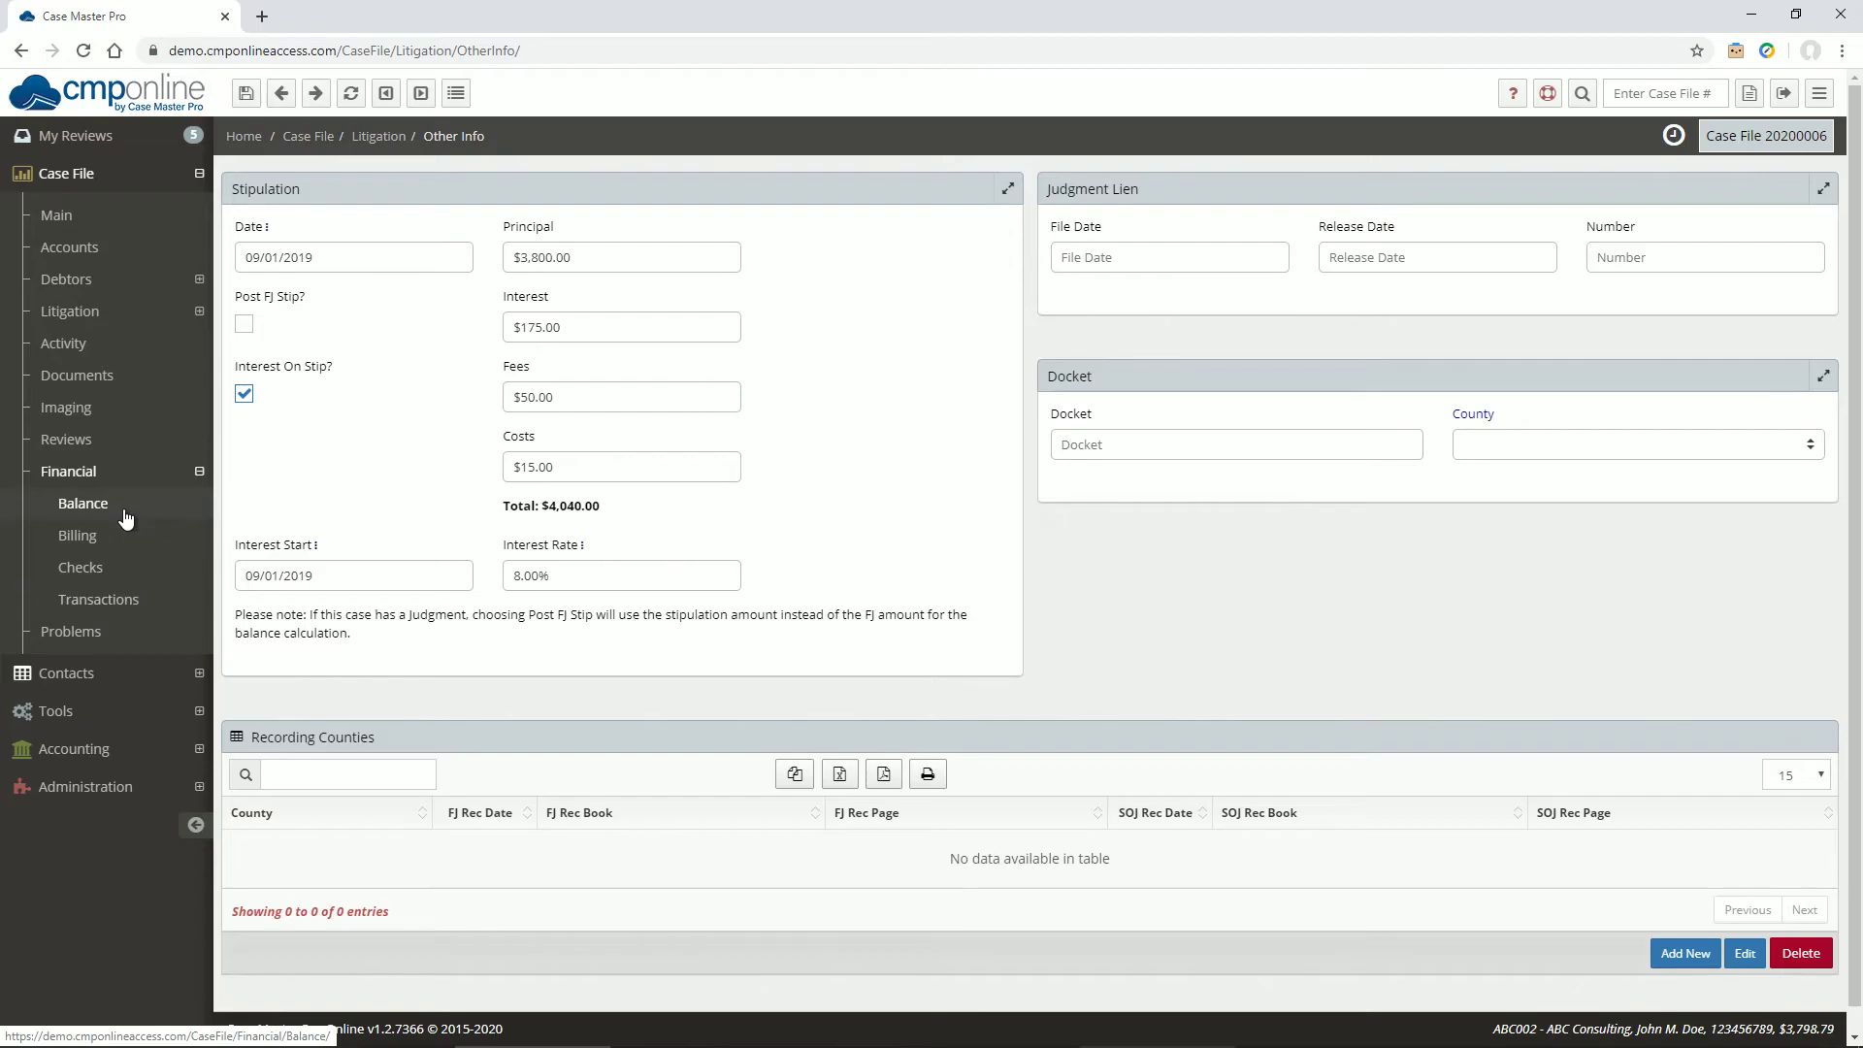
click(124, 514)
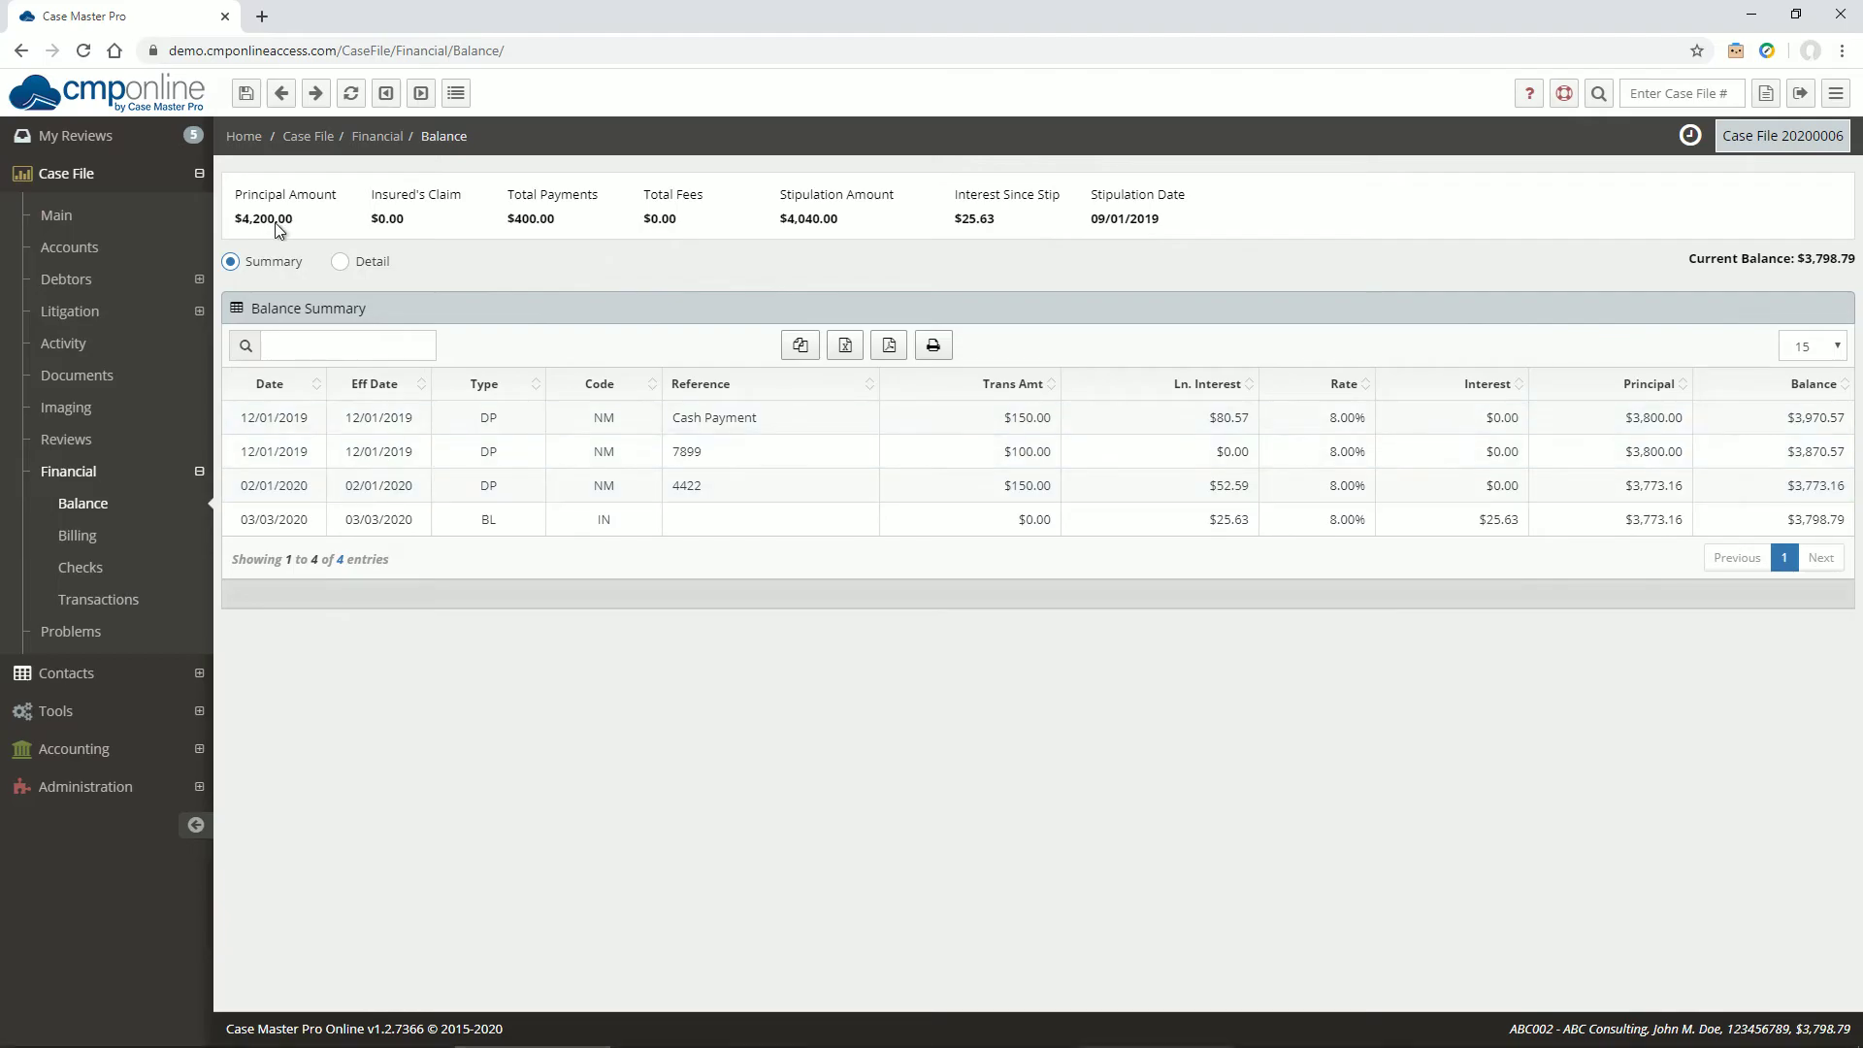
Save the case file, move to the next one and open its main litigation information
click(327, 92)
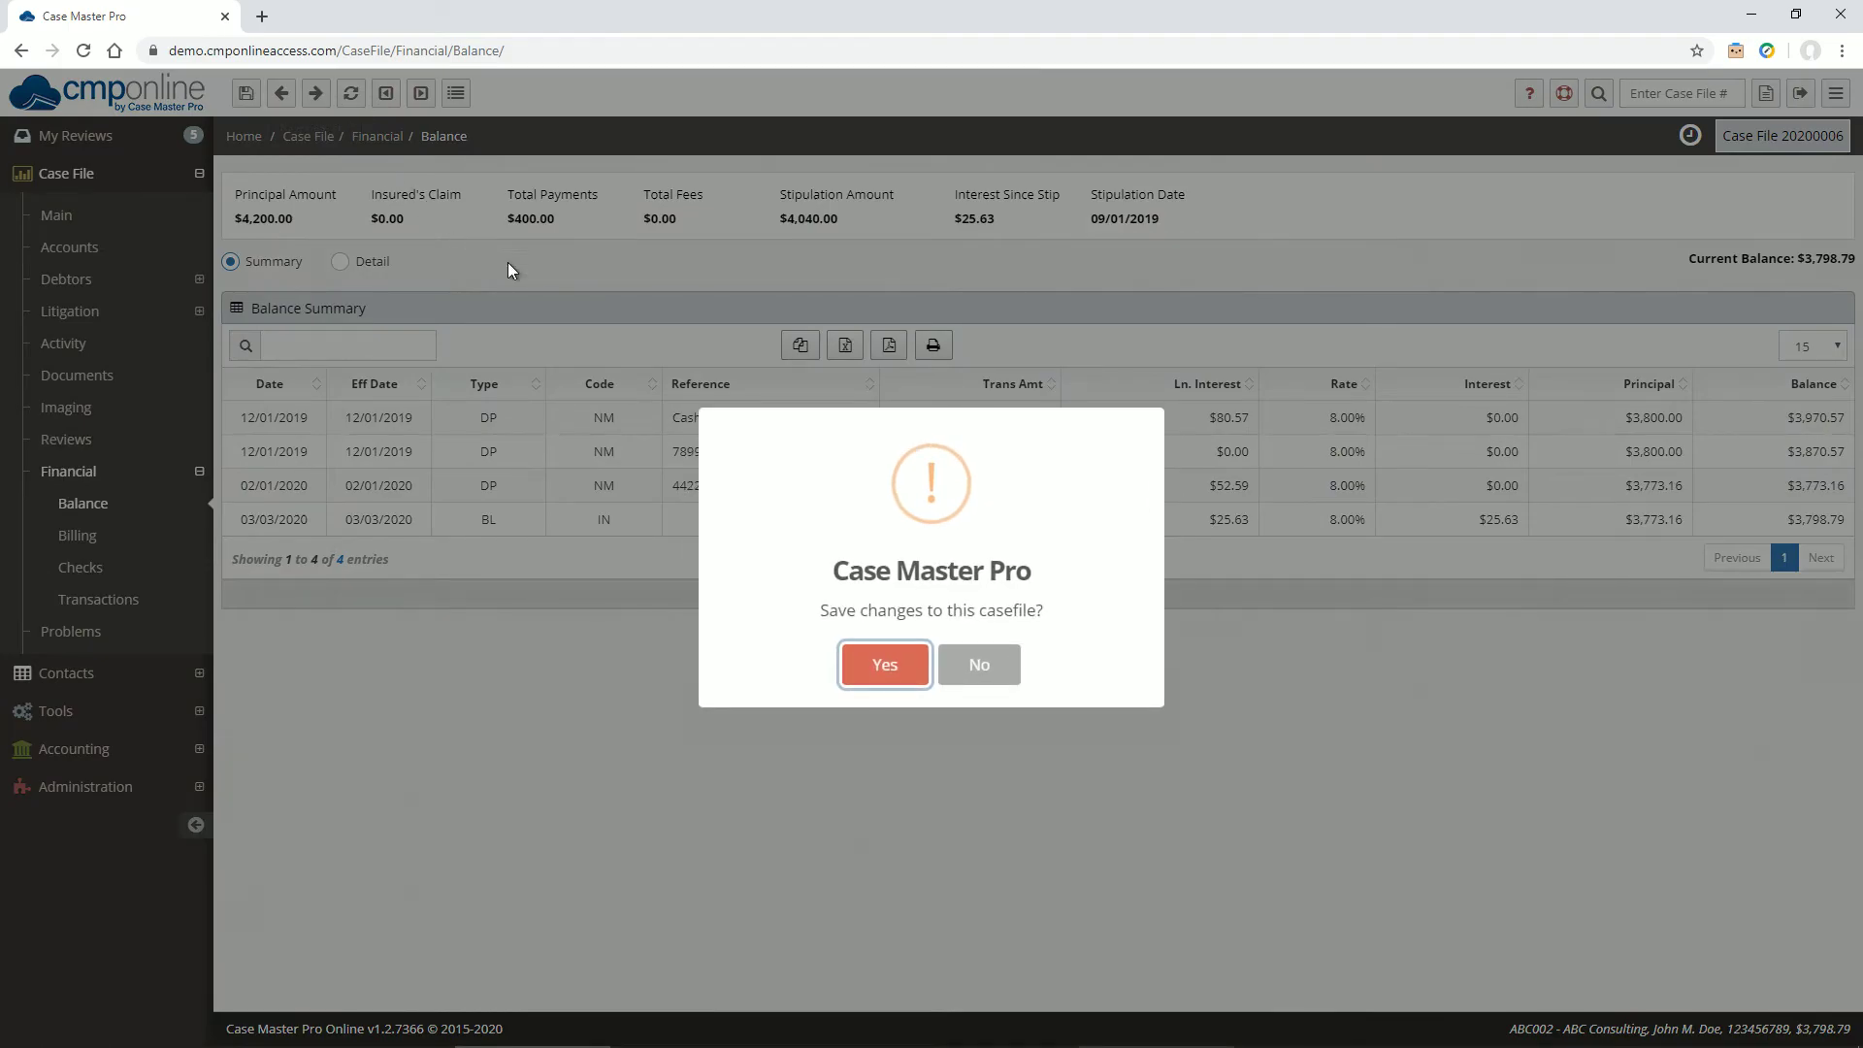
click(887, 661)
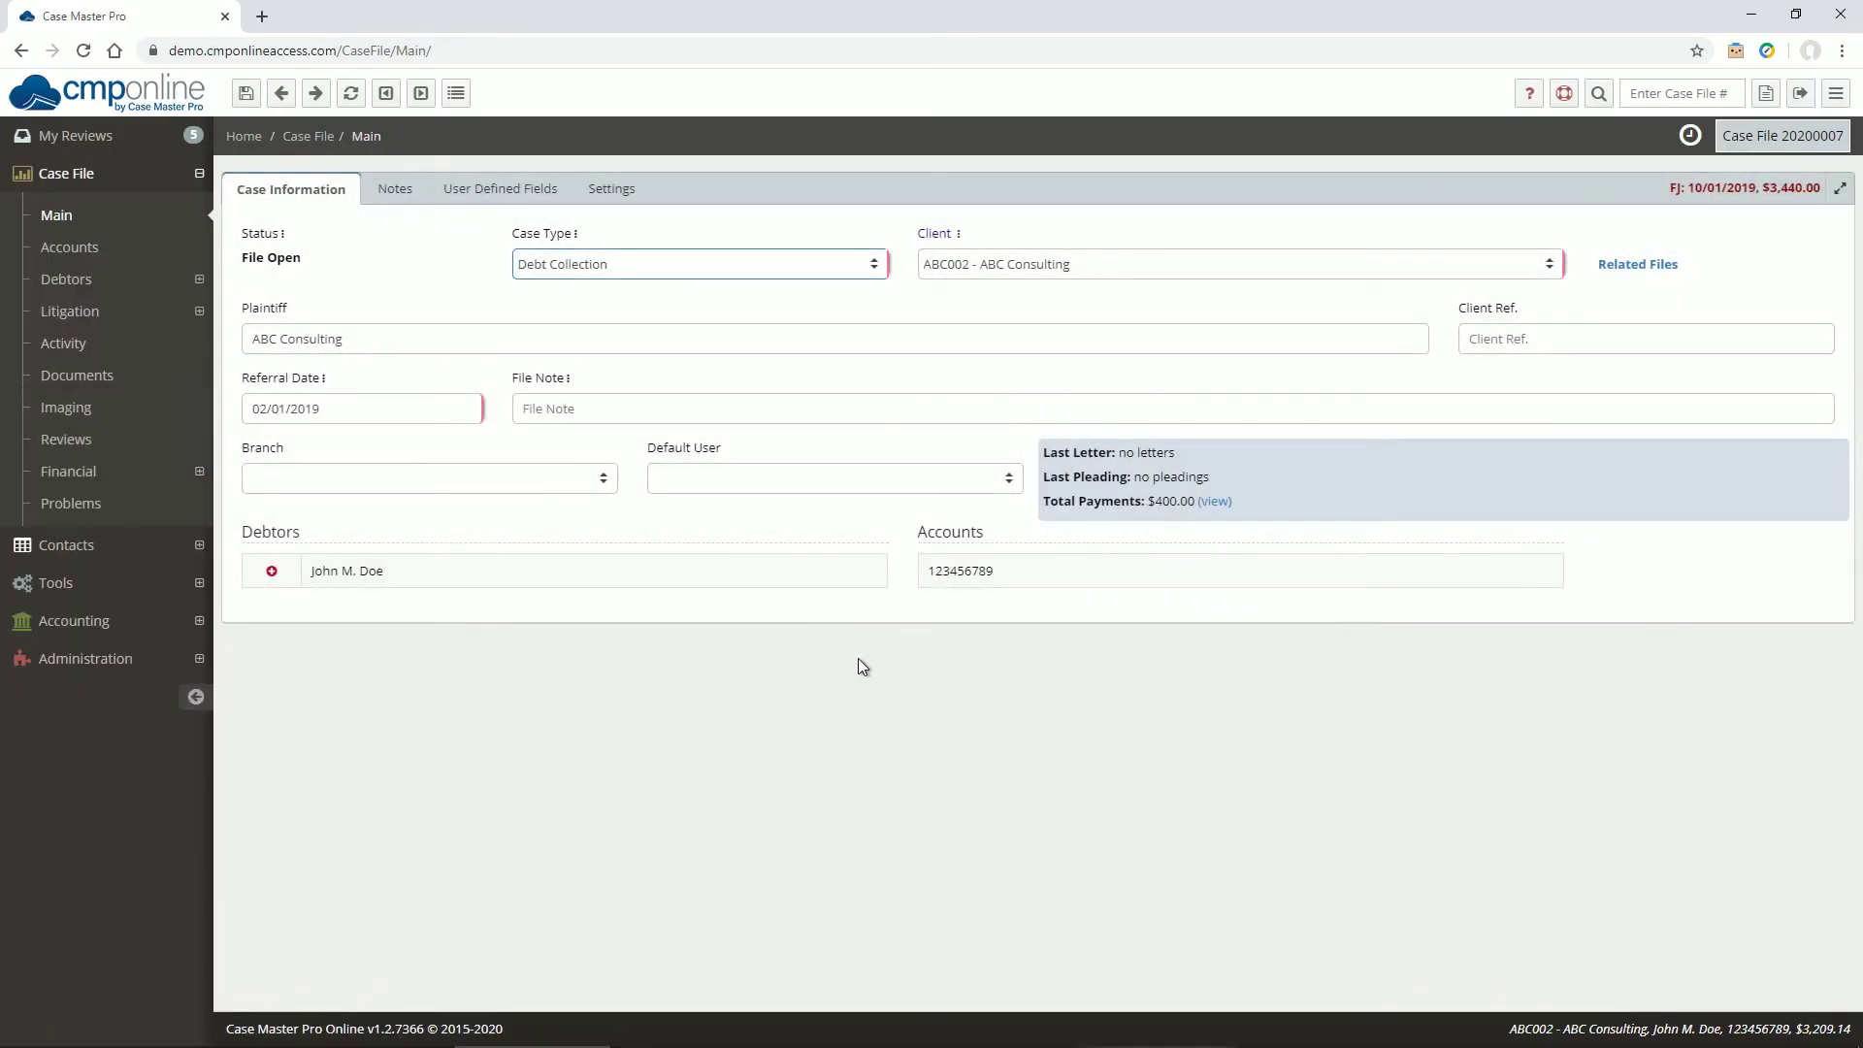
click(70, 311)
click(85, 347)
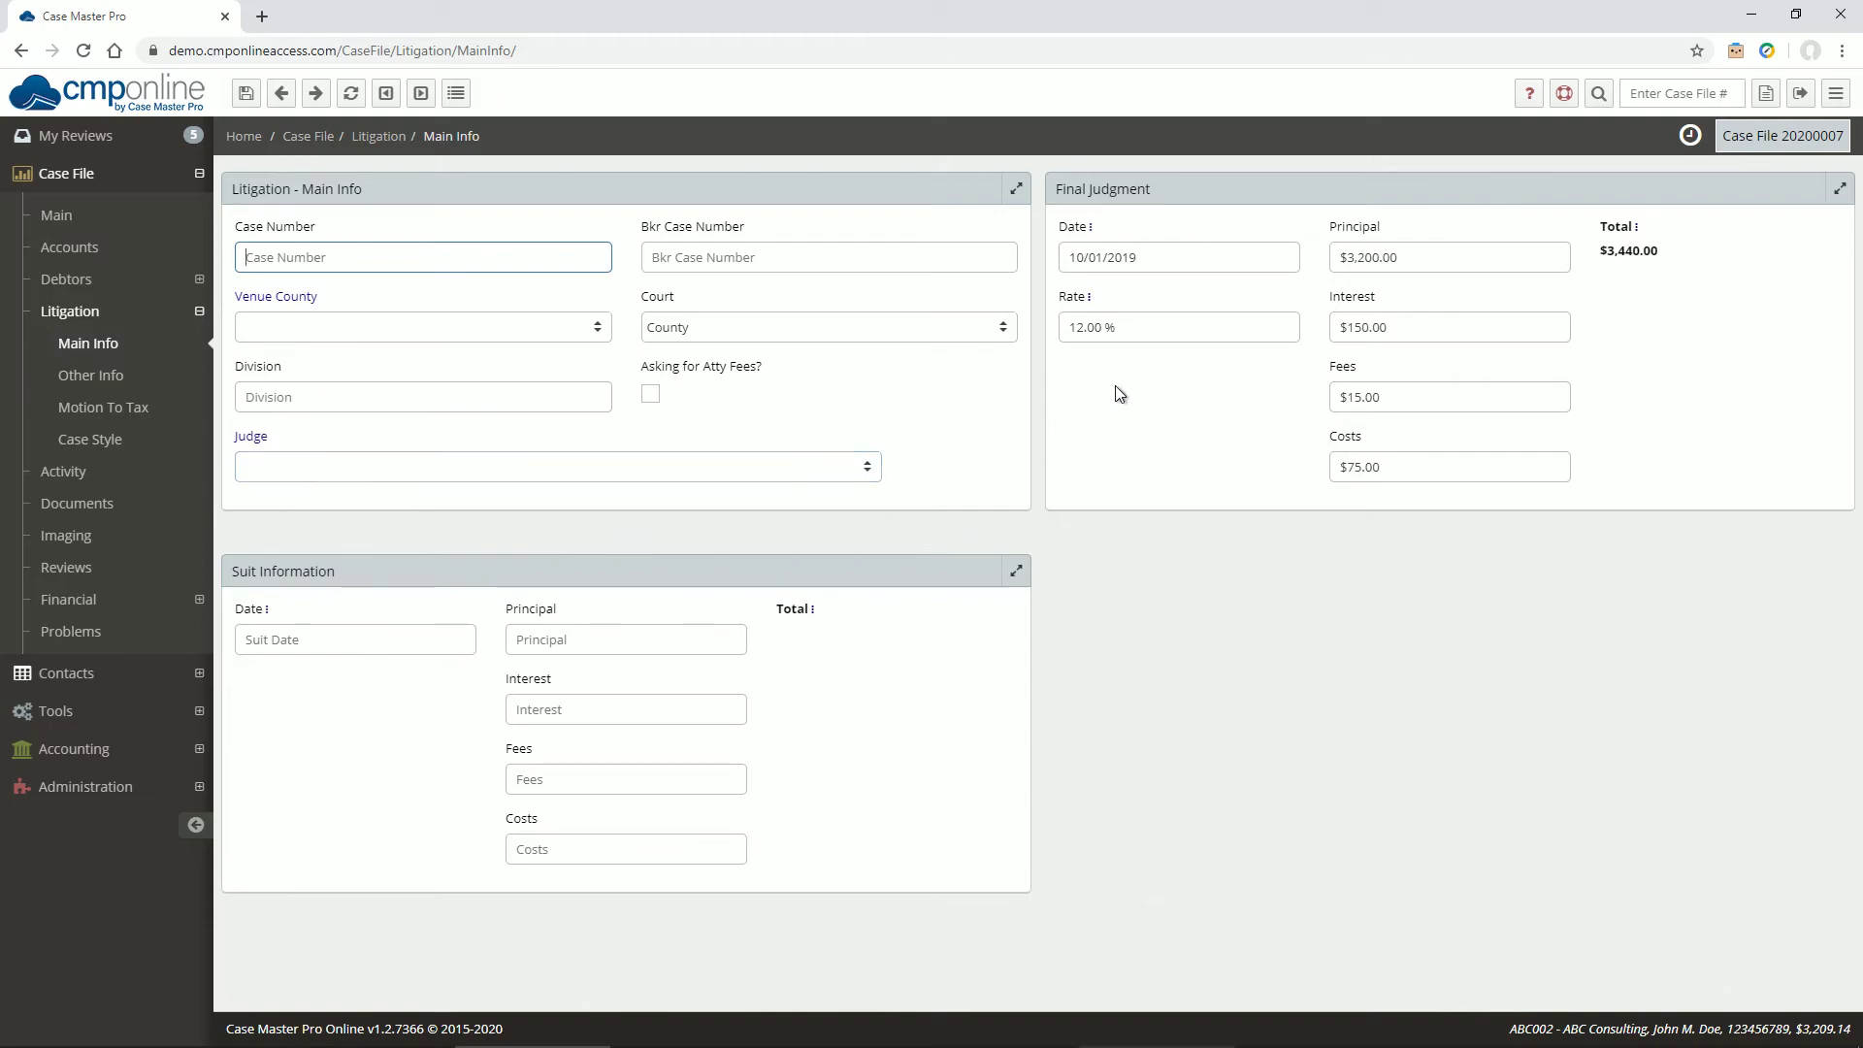
Review the final judgment's principal, interest, fees, costs, date and rate
click(1429, 261)
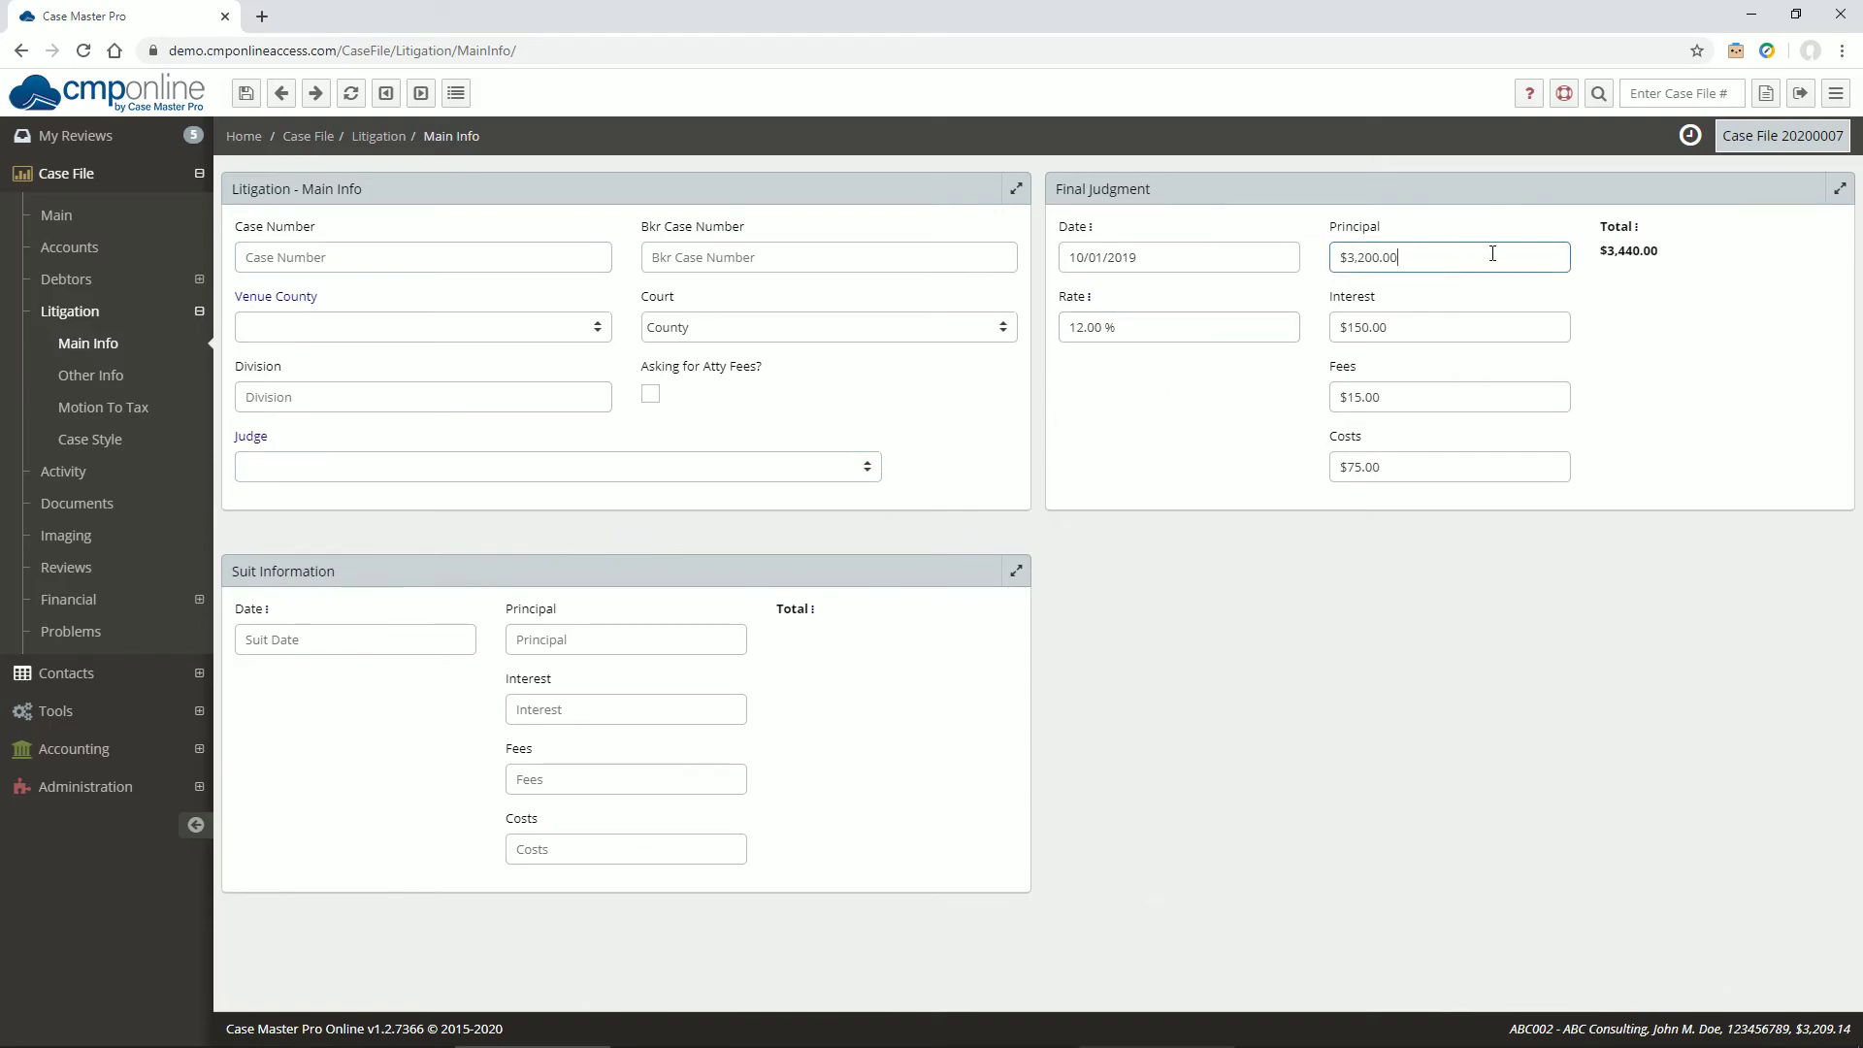
click(1485, 323)
click(1441, 396)
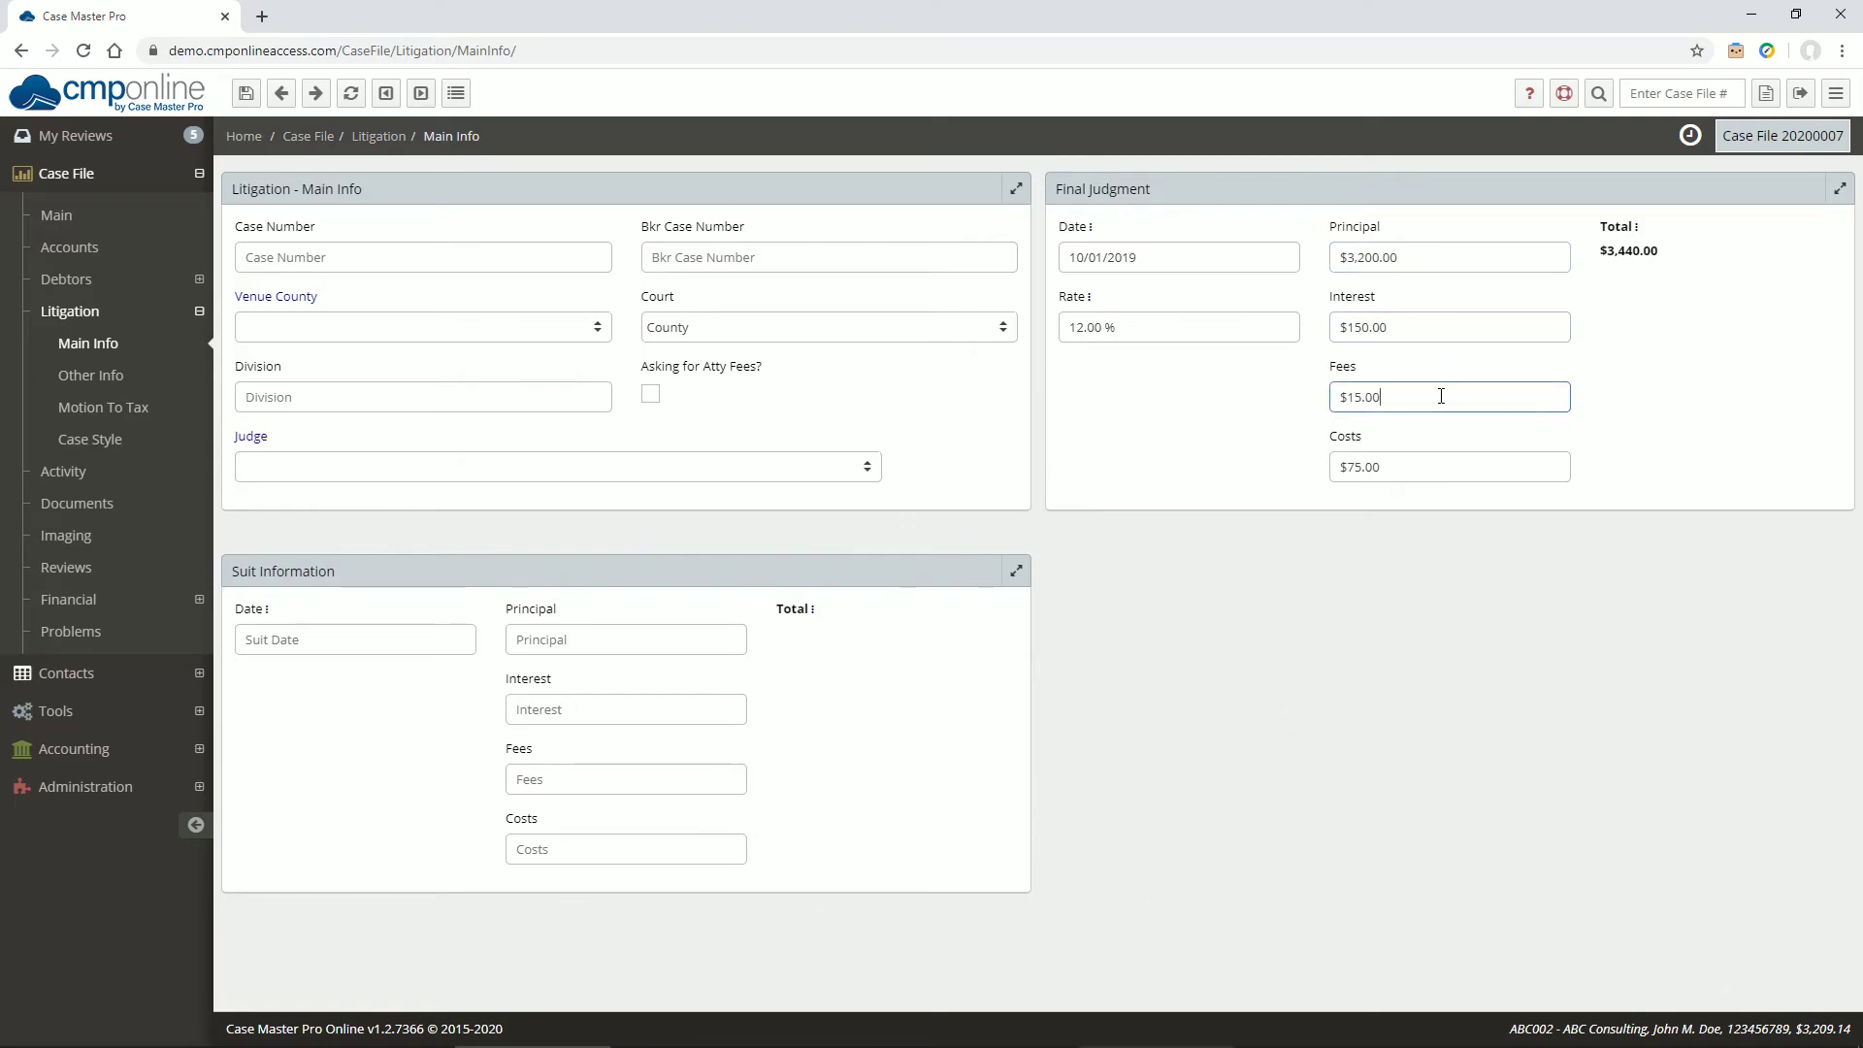
click(1419, 462)
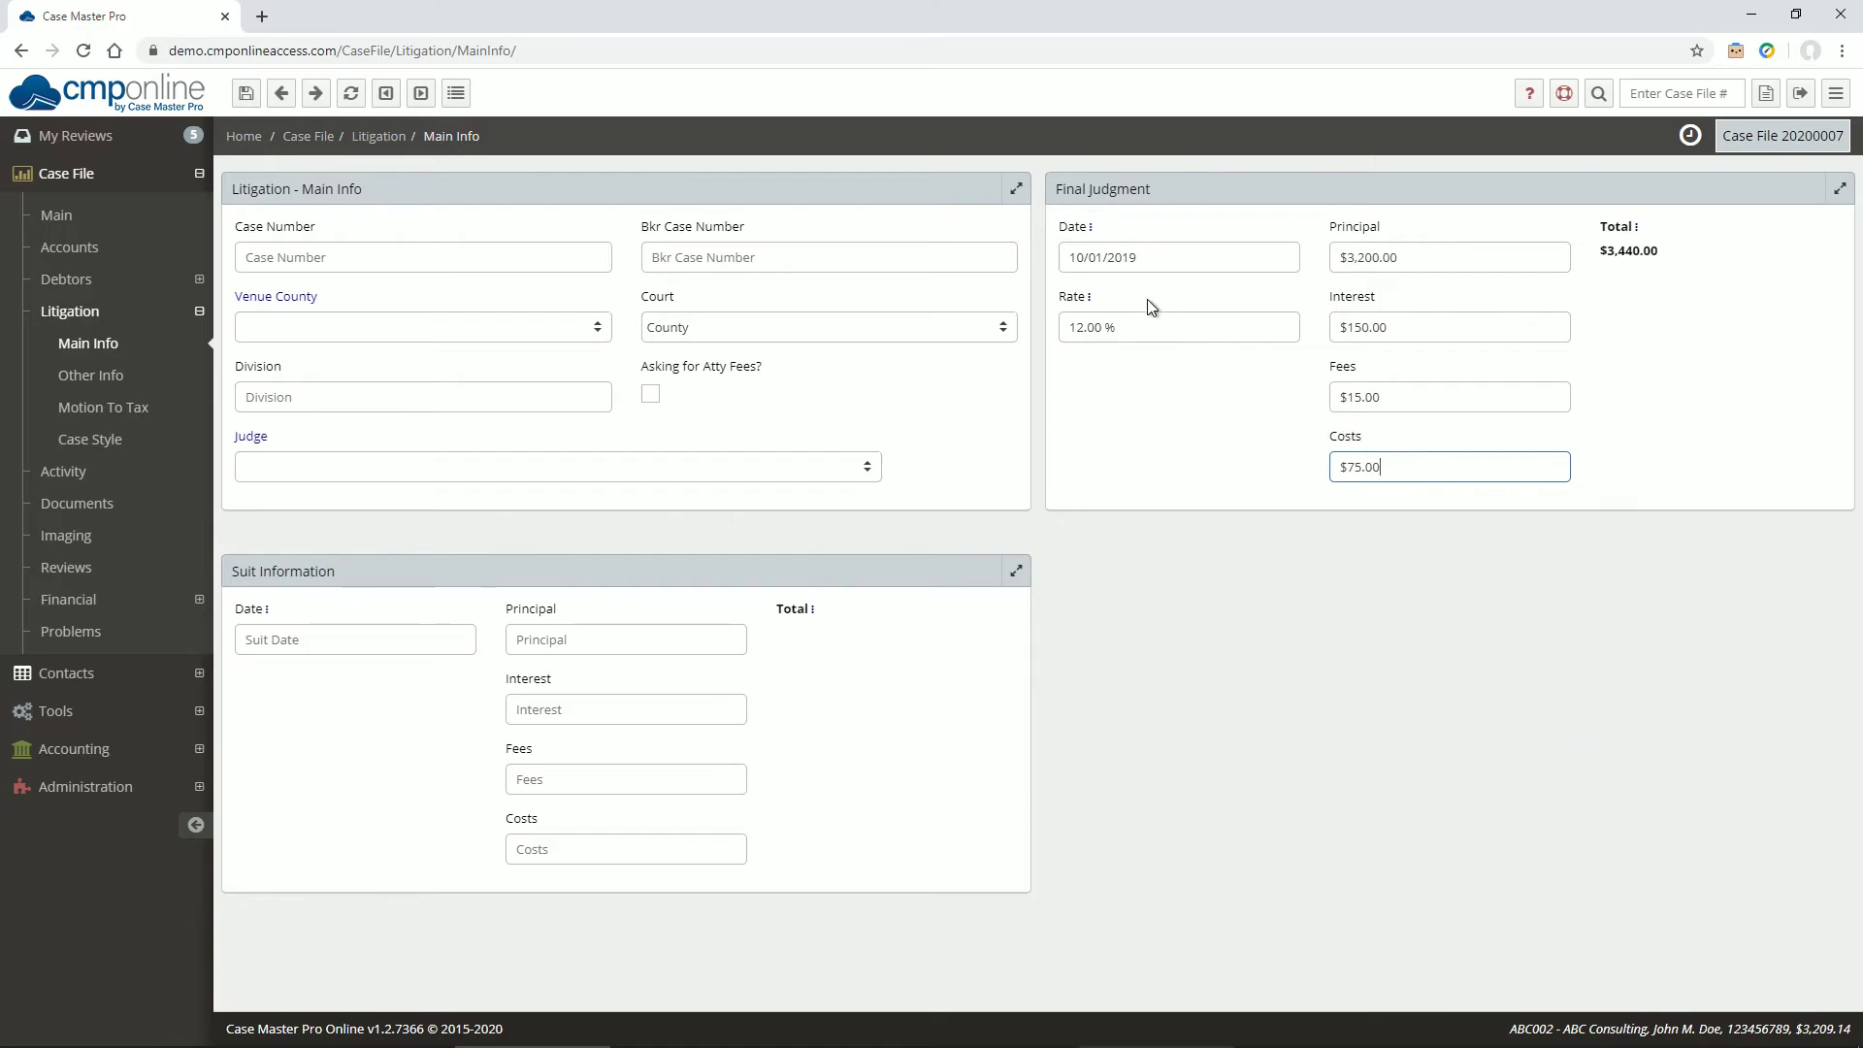
drag(1166, 258, 1037, 259)
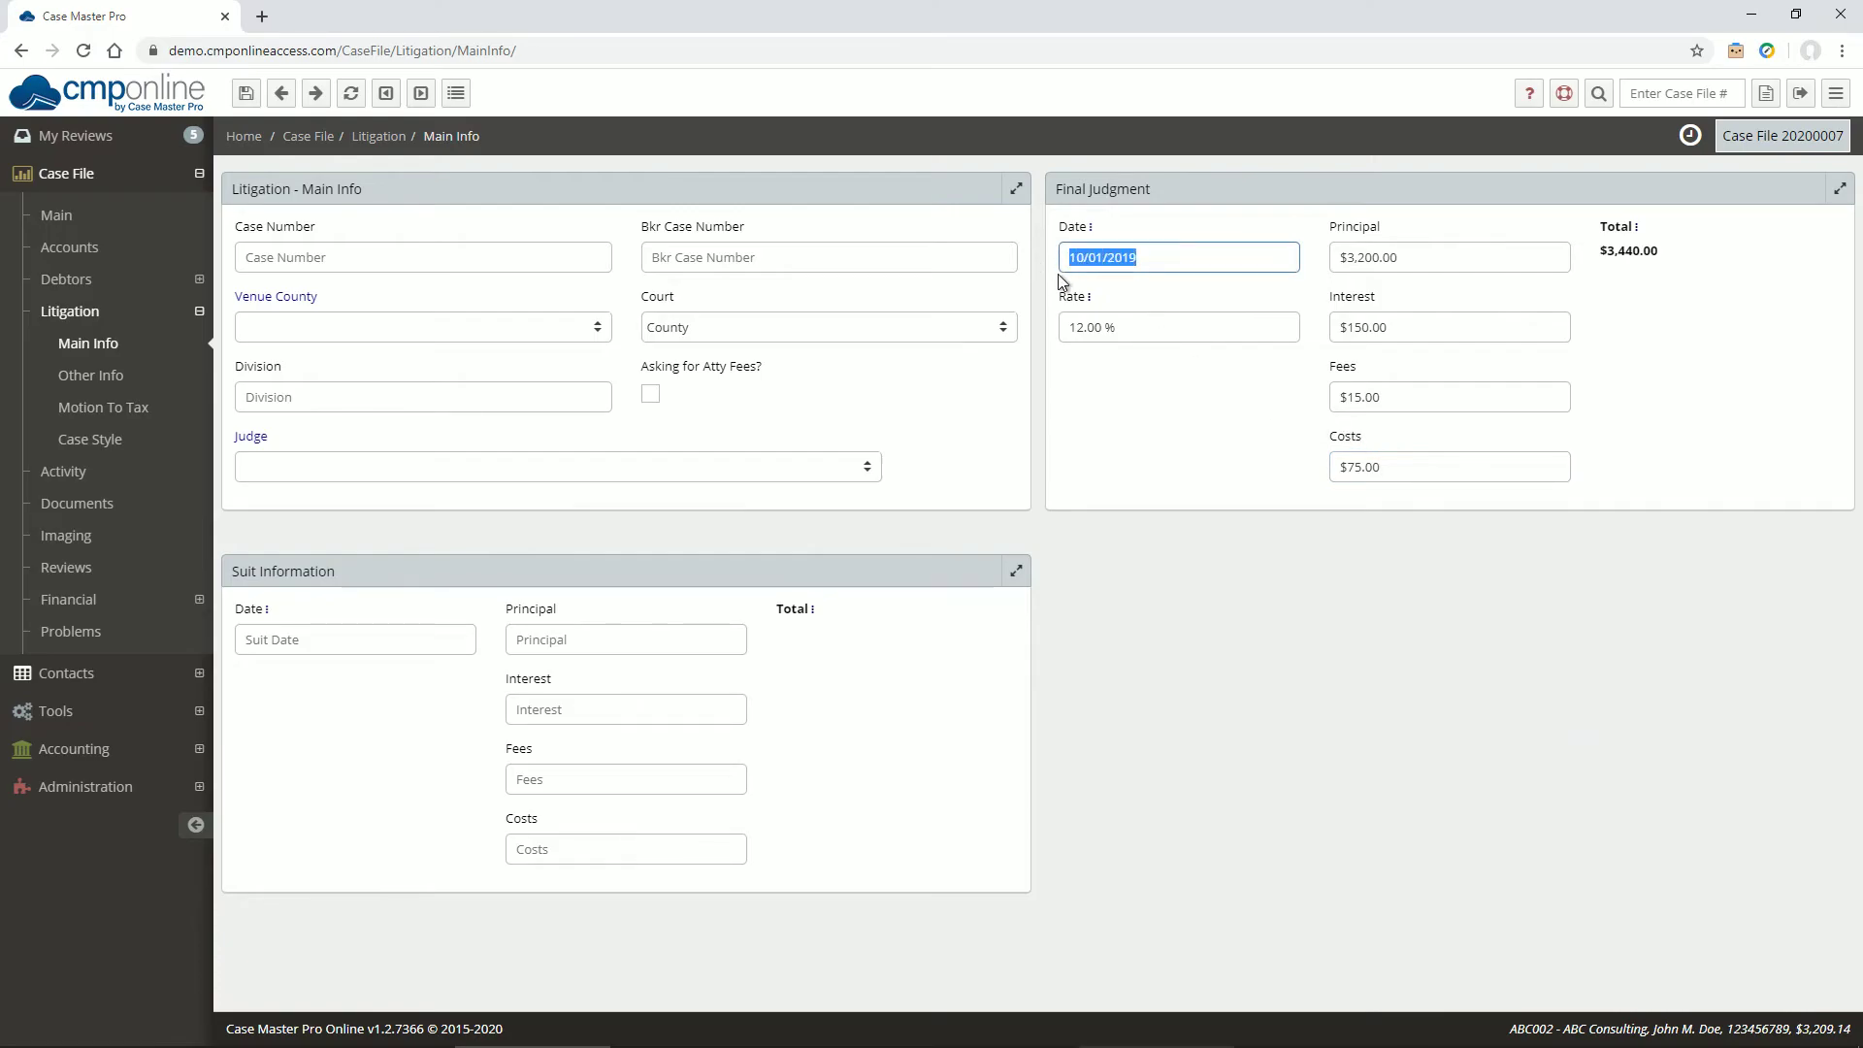
click(1093, 327)
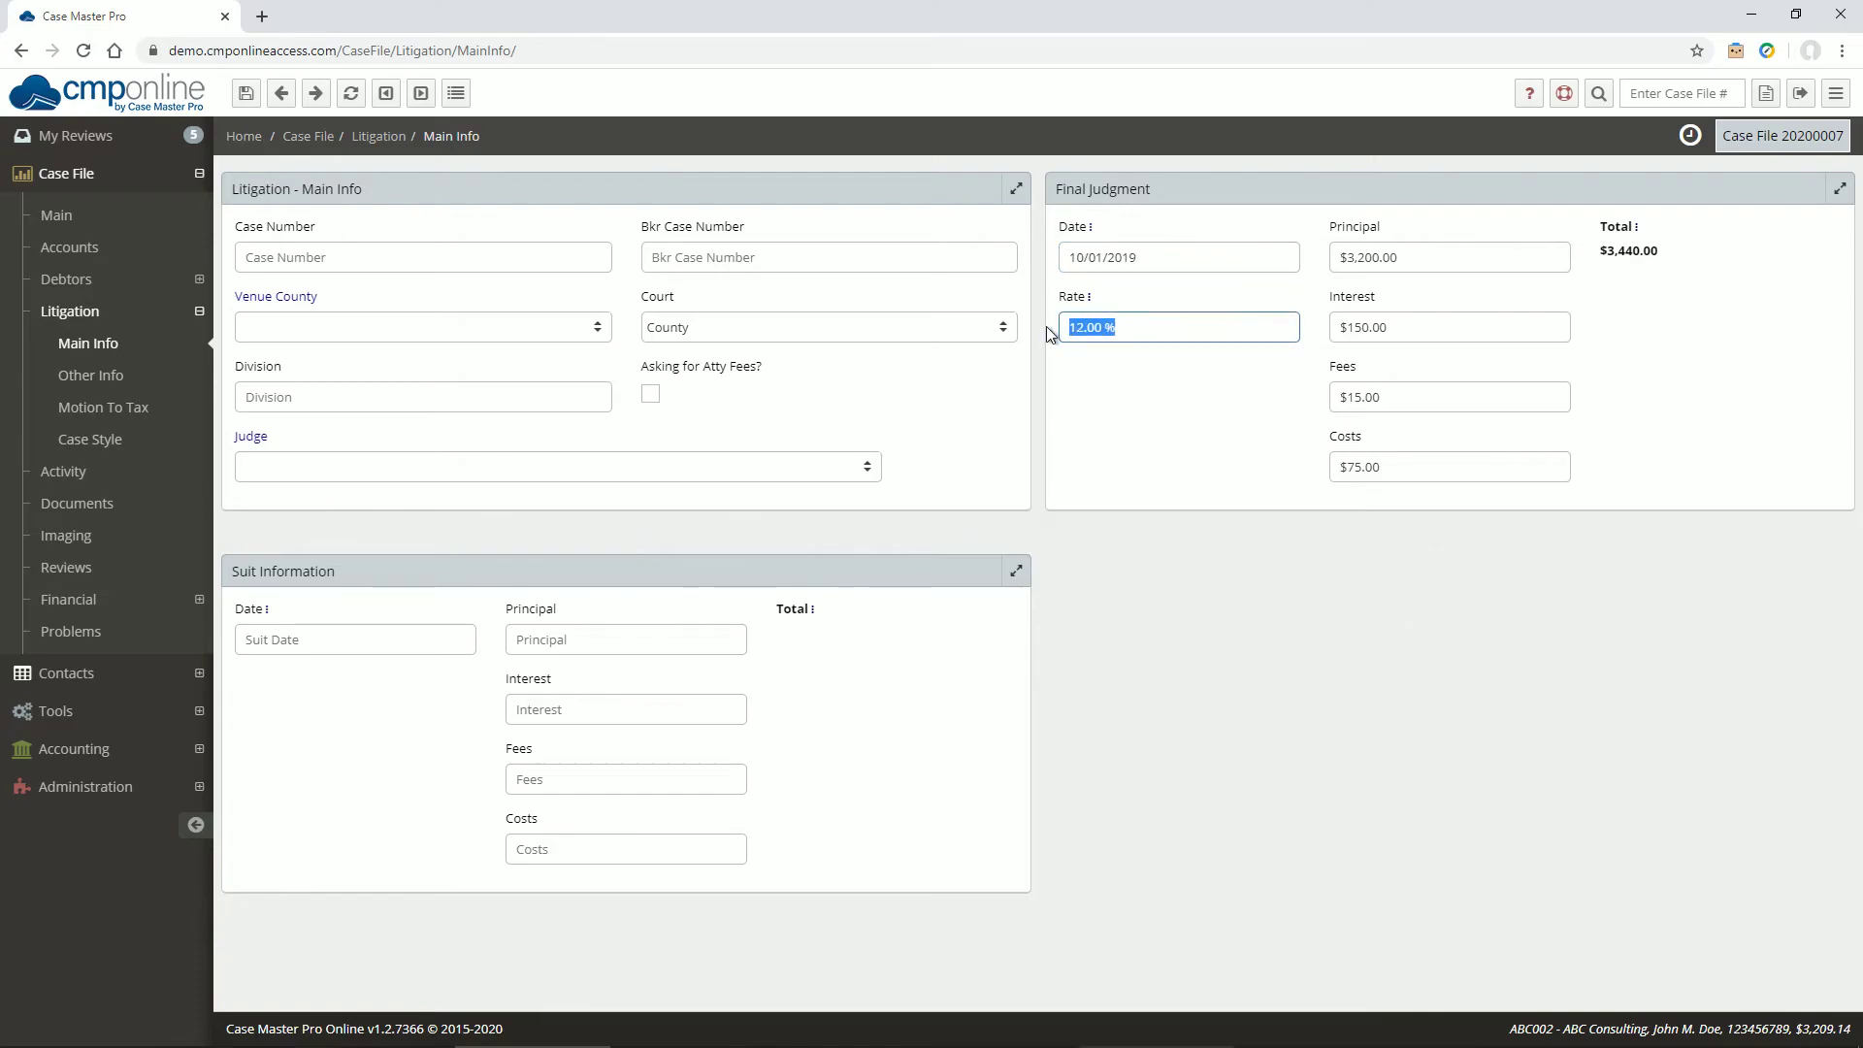
Open the balance of the case file with the final judgment and show it in detail
click(66, 599)
click(83, 503)
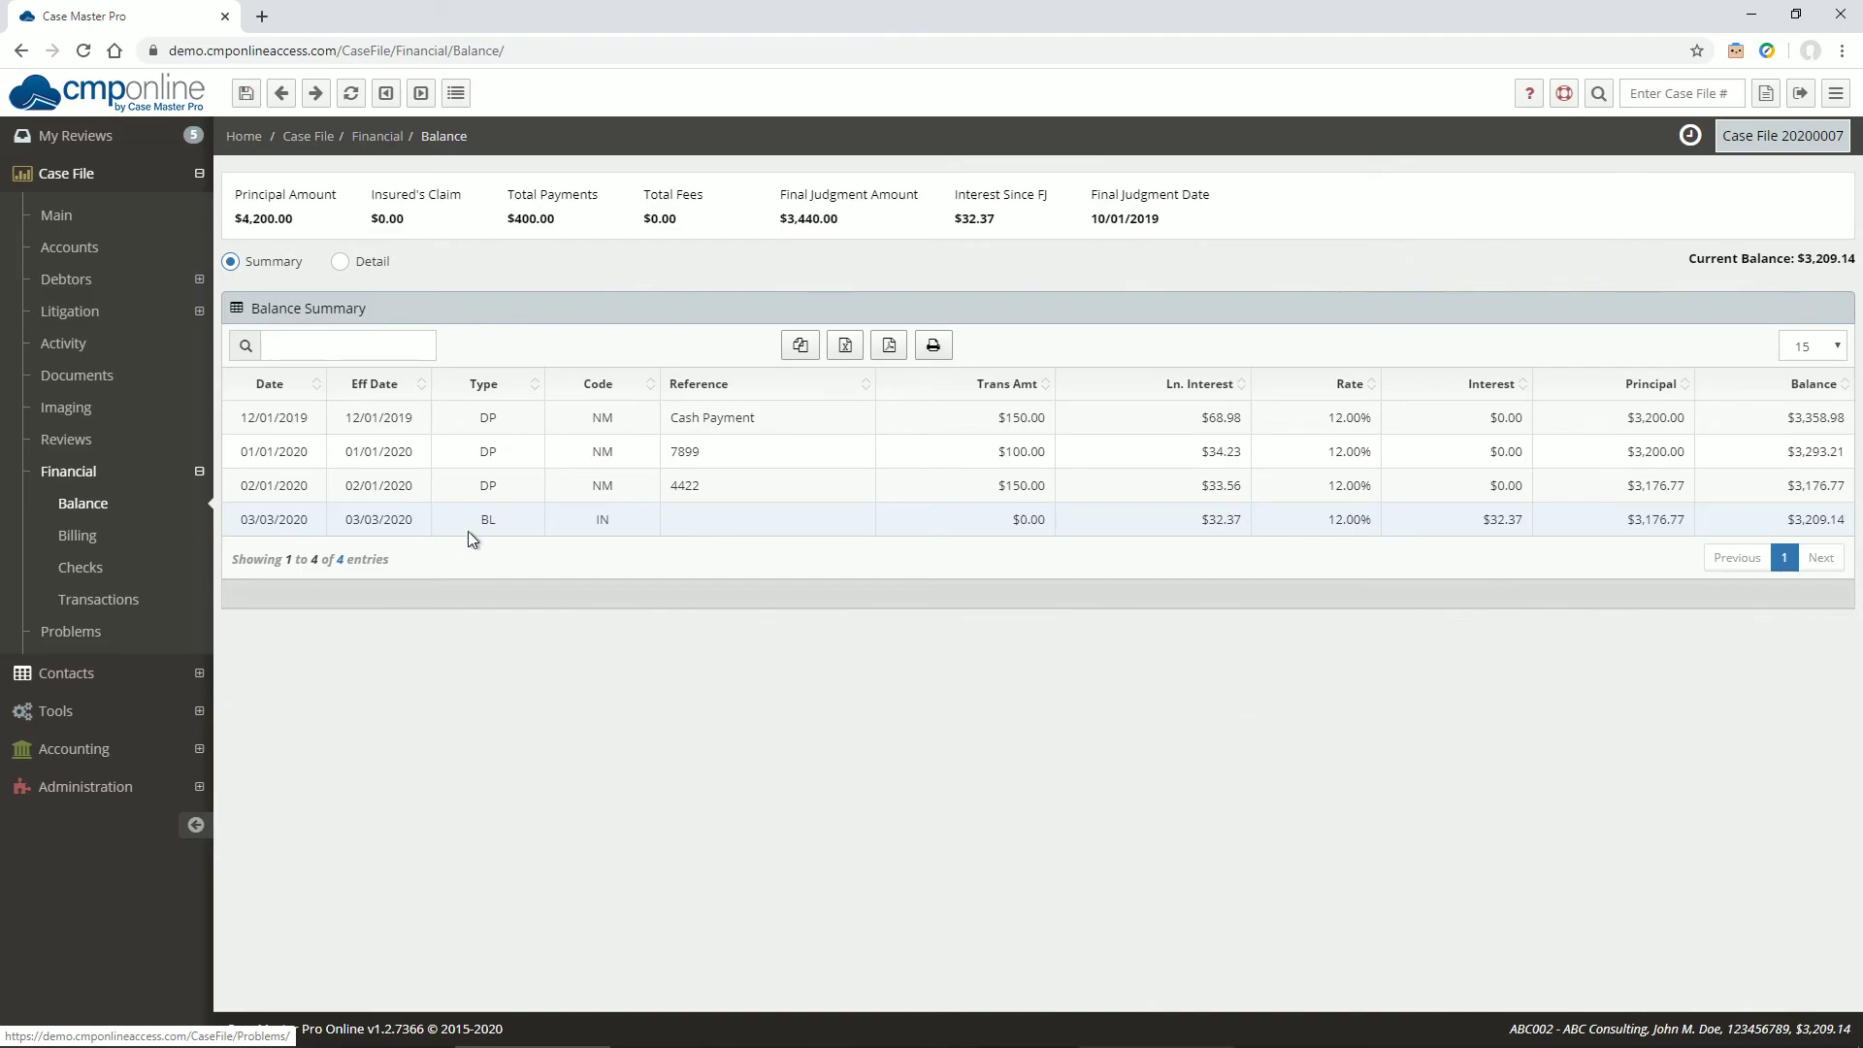
drag(345, 286, 341, 276)
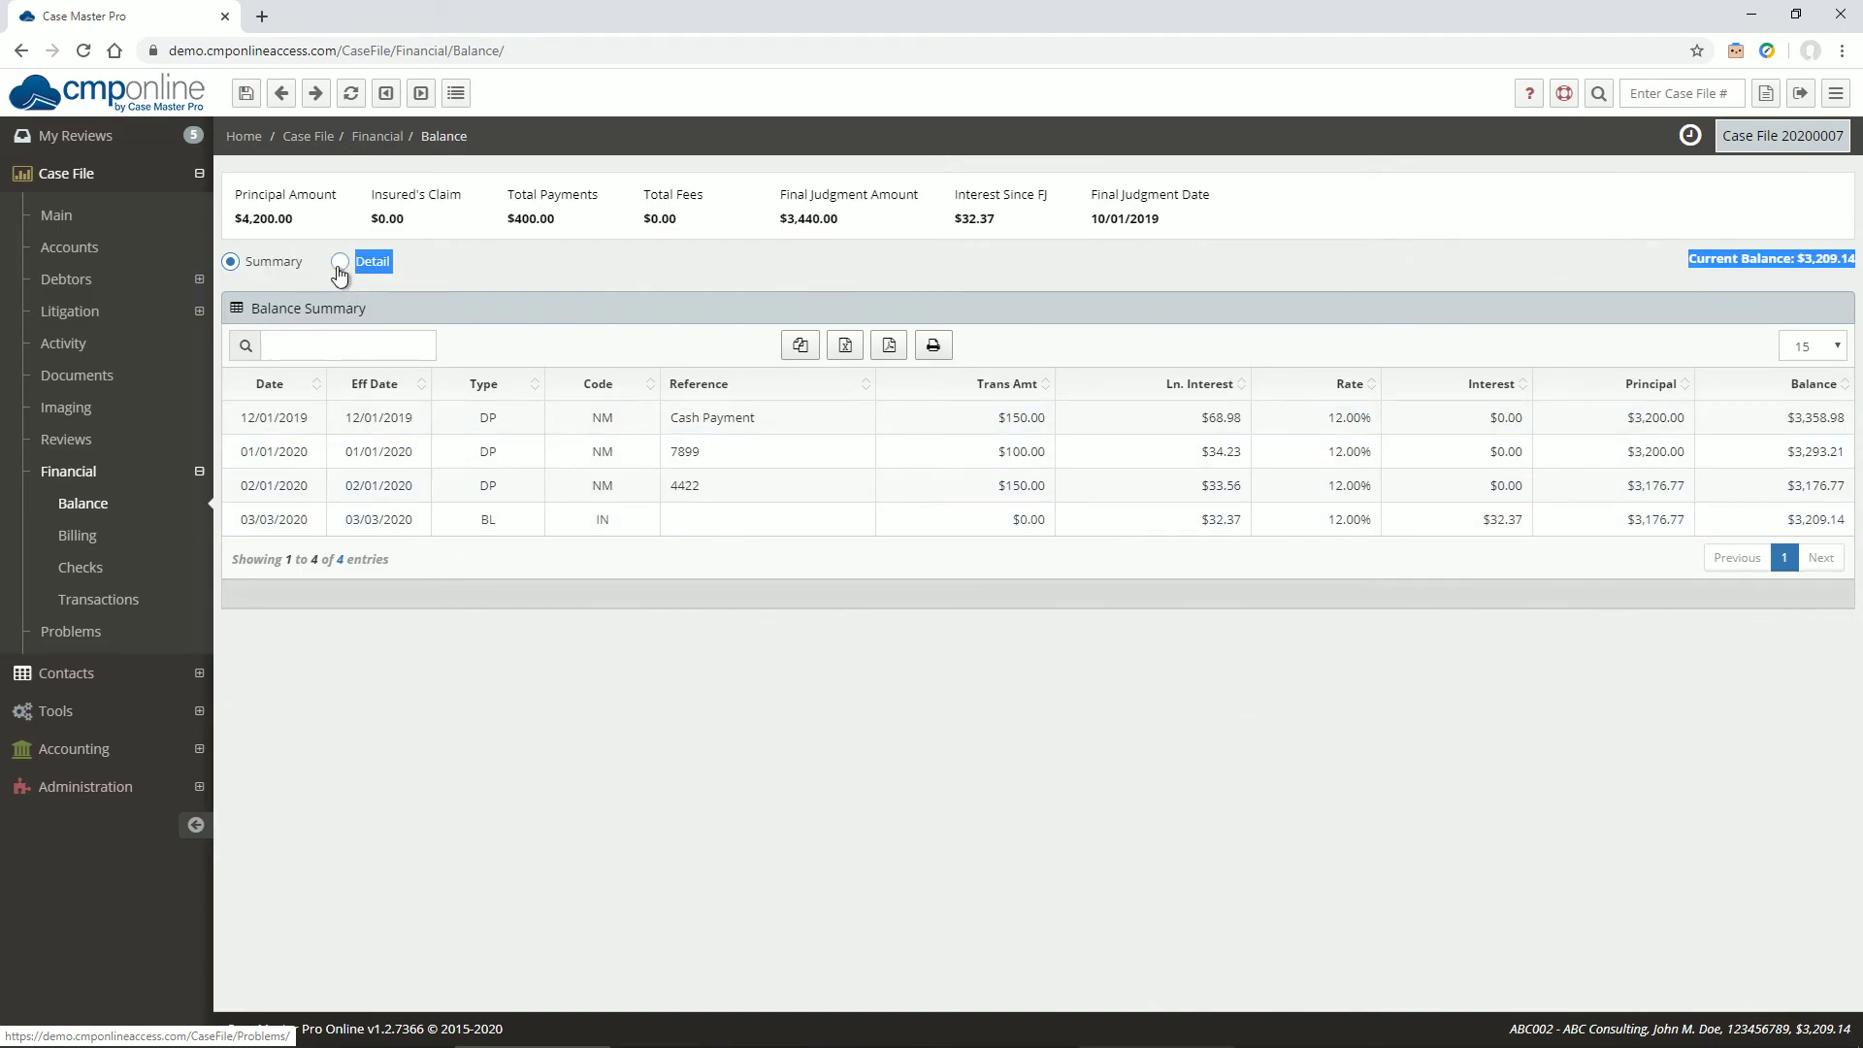
click(339, 267)
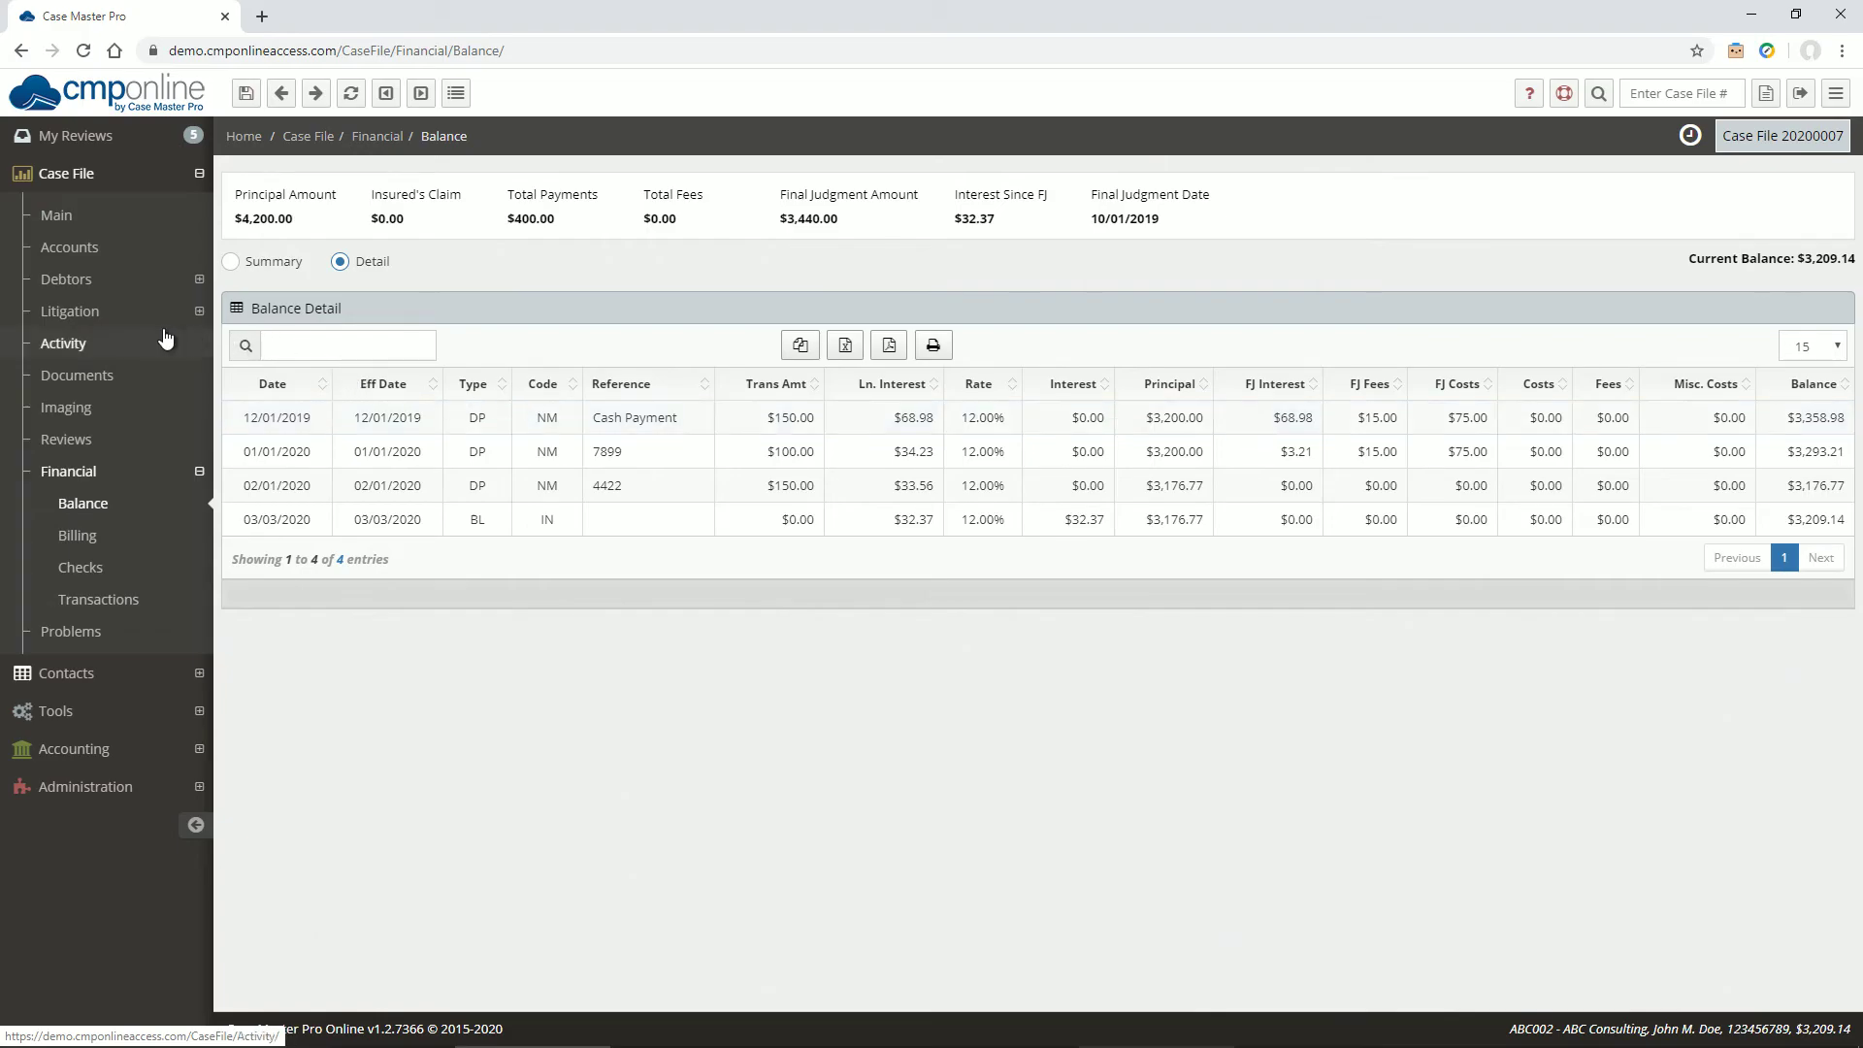
Enable the Post FJ Stip option for the stipulation in the other litigation information
click(136, 312)
click(125, 374)
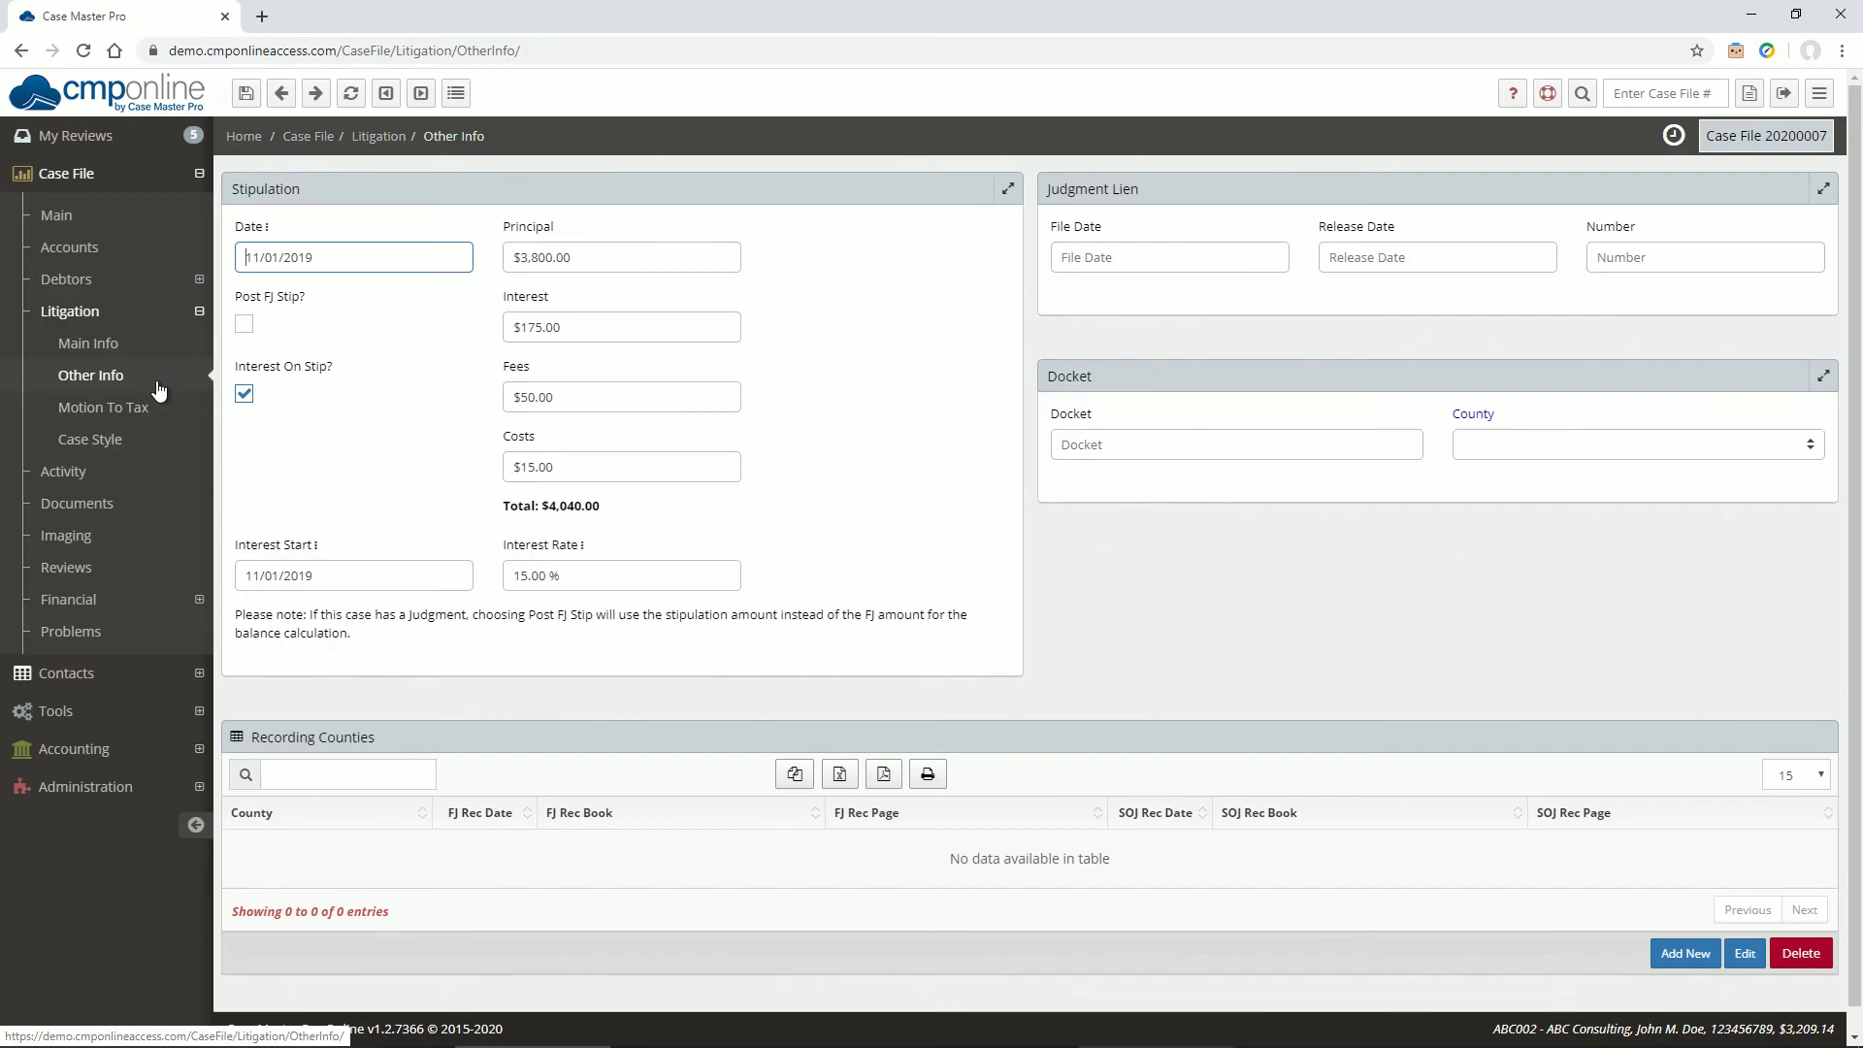
click(246, 325)
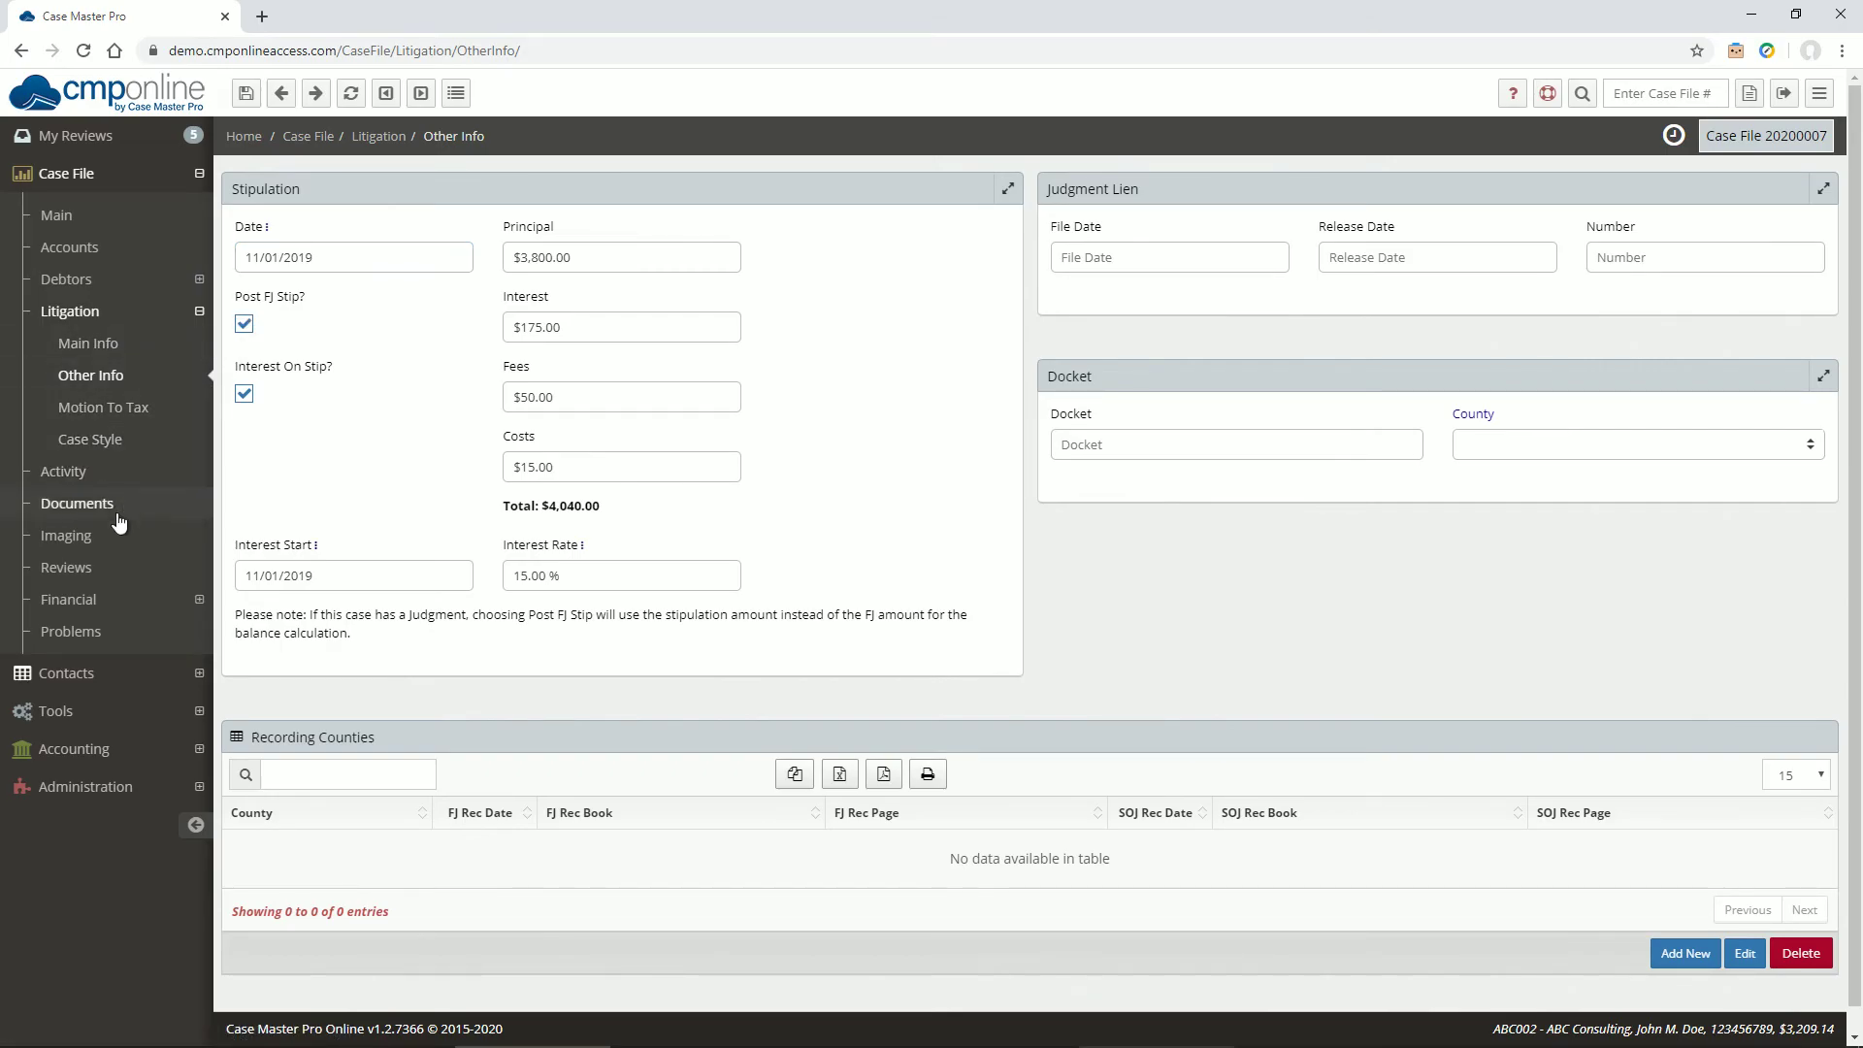
Show the case file's post-judgment stipulation balance in detail and copy its rows to the clipboard
click(78, 603)
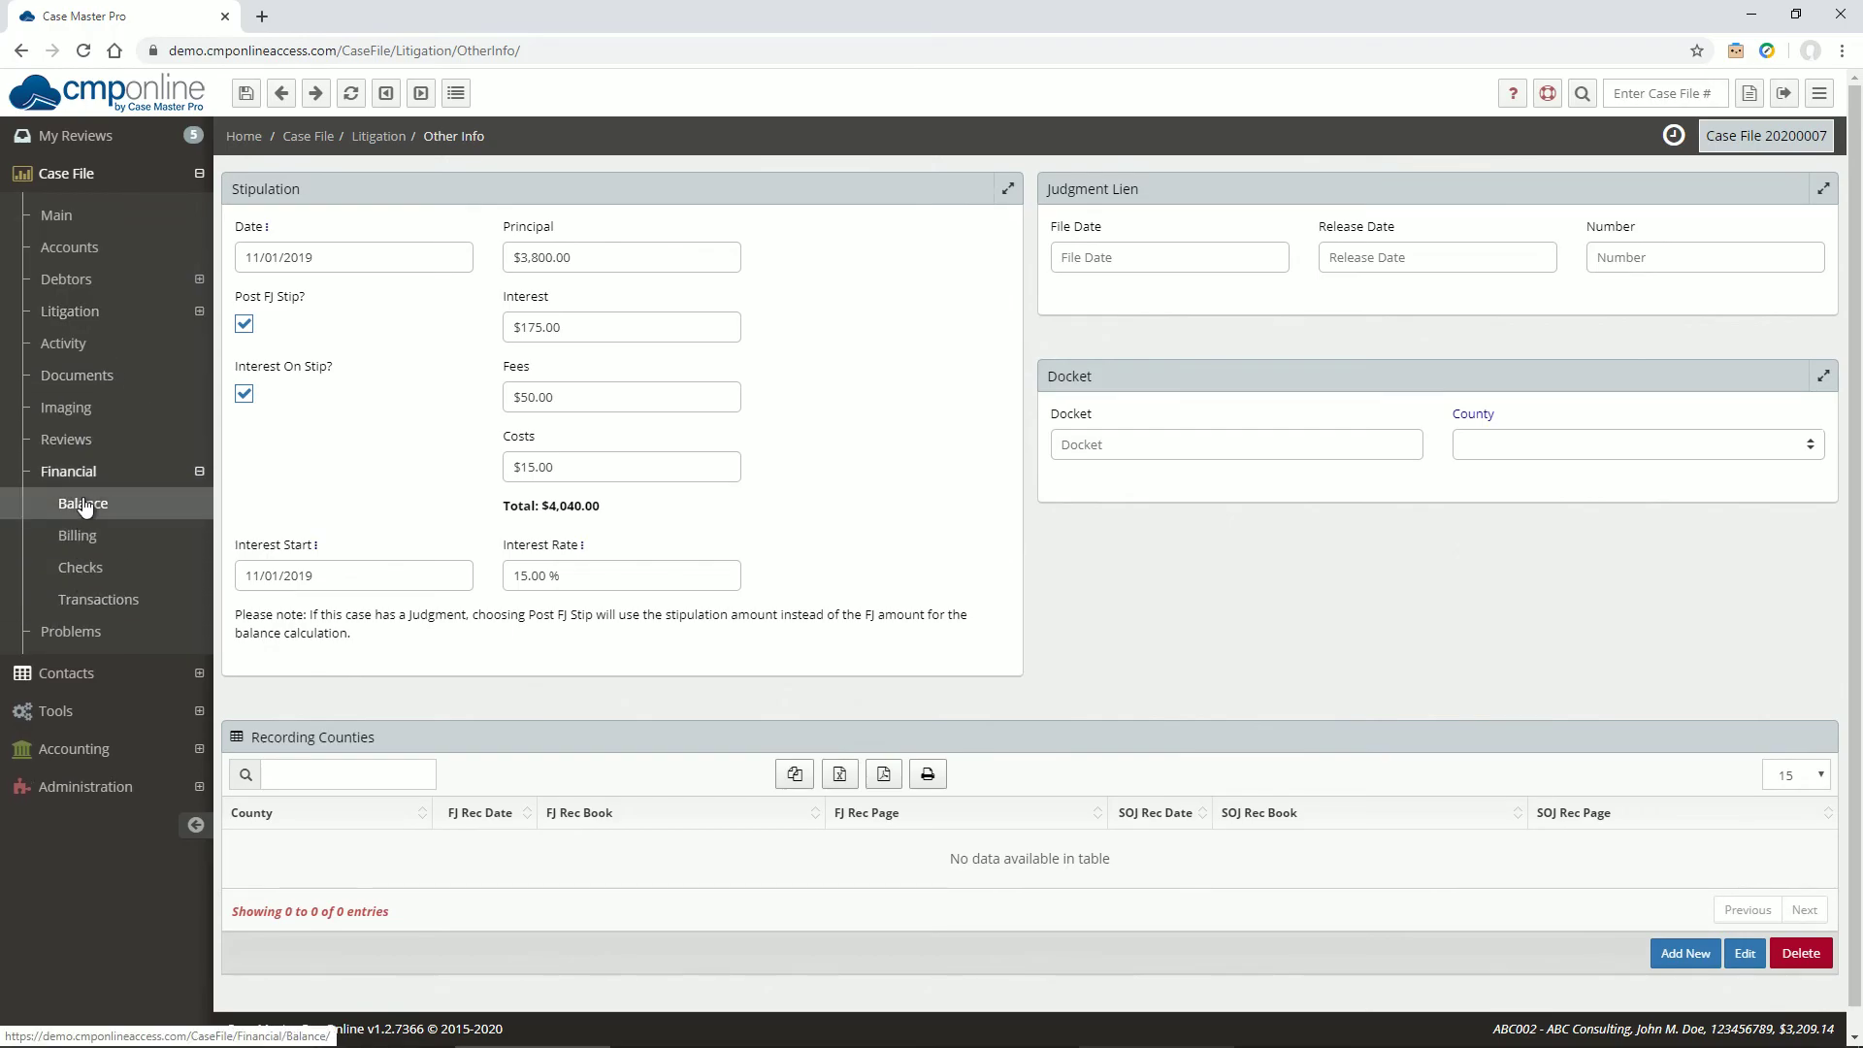
click(84, 505)
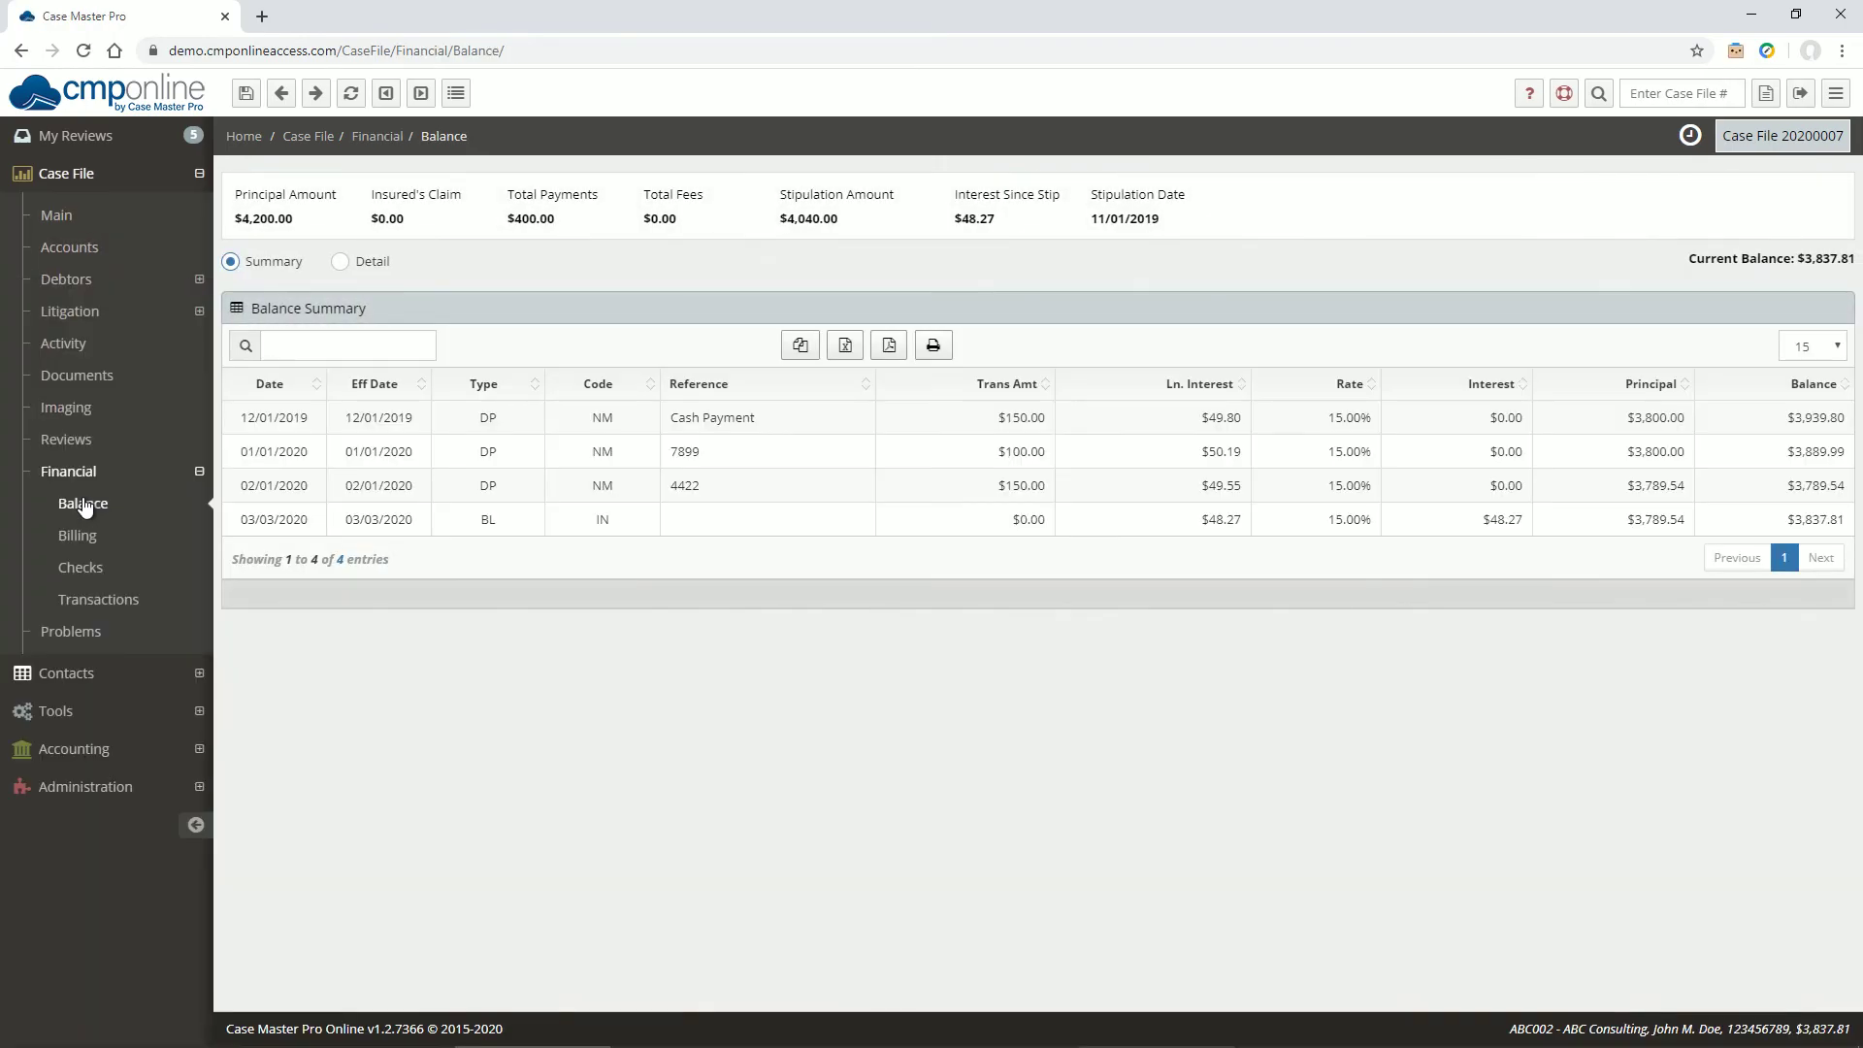
click(342, 263)
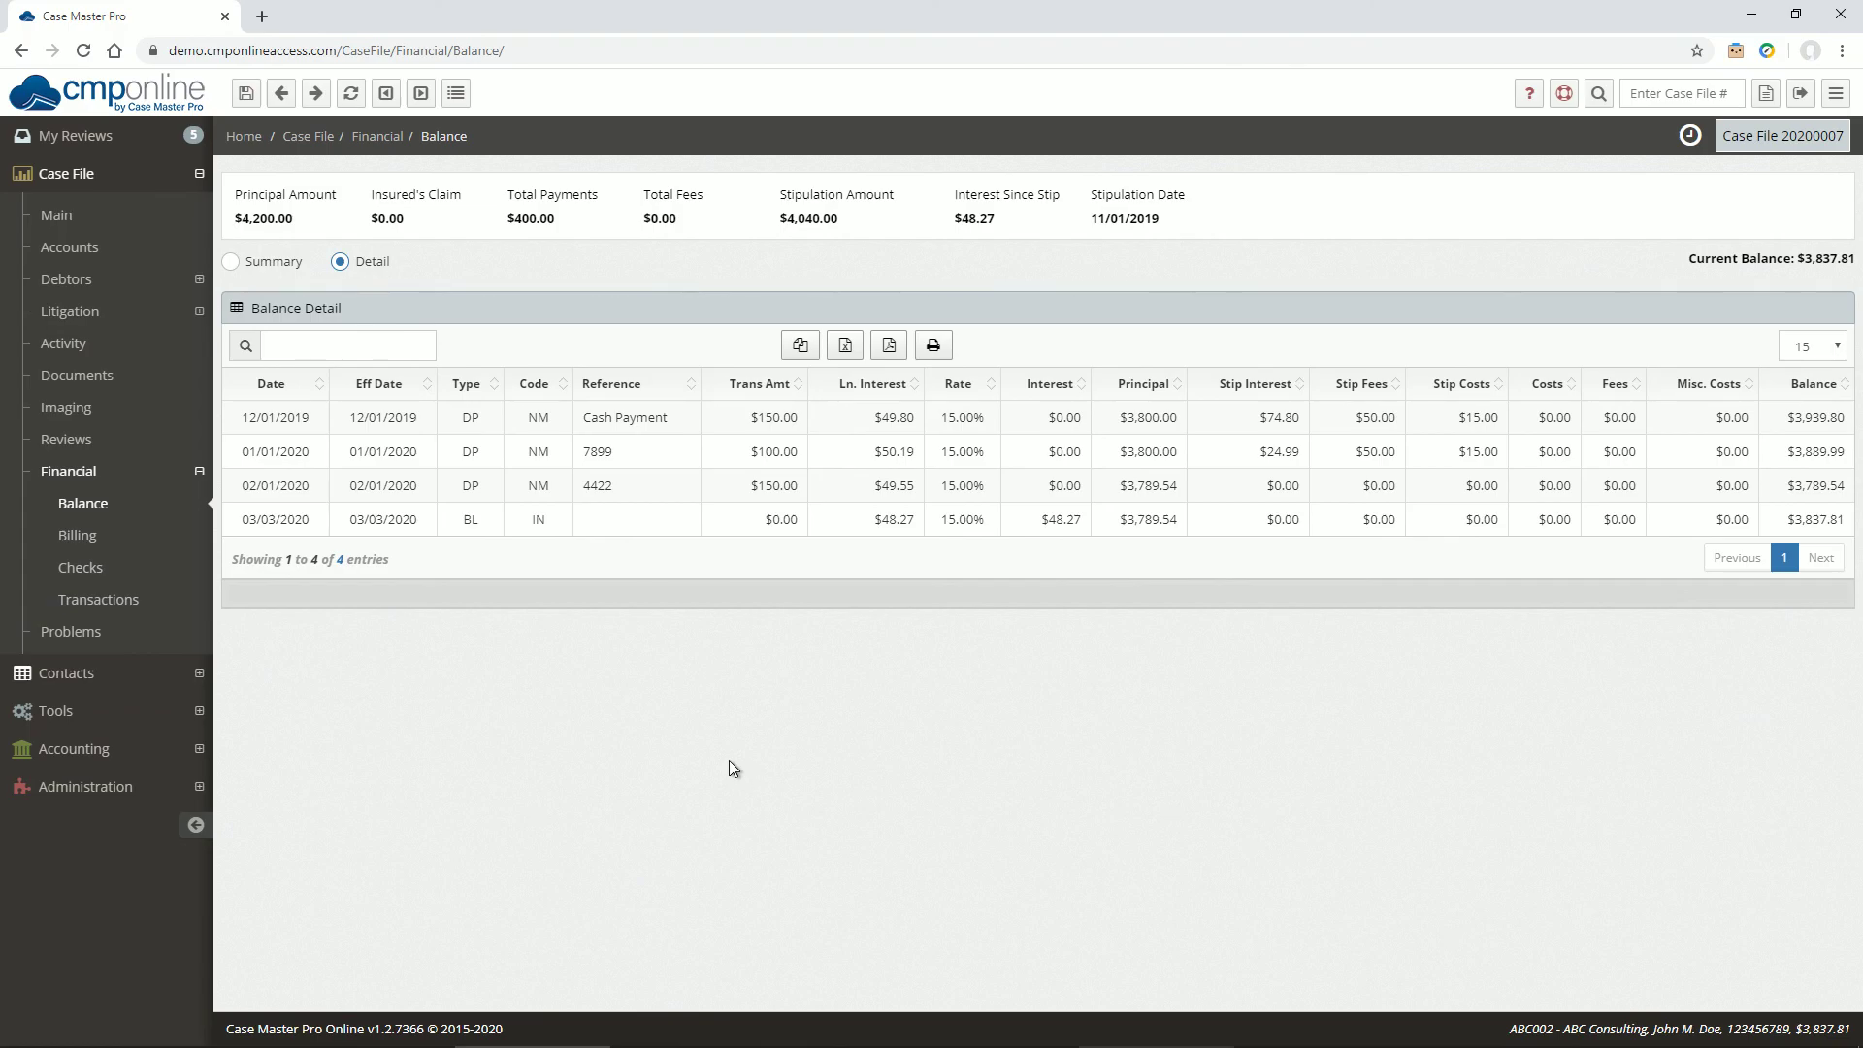
click(798, 347)
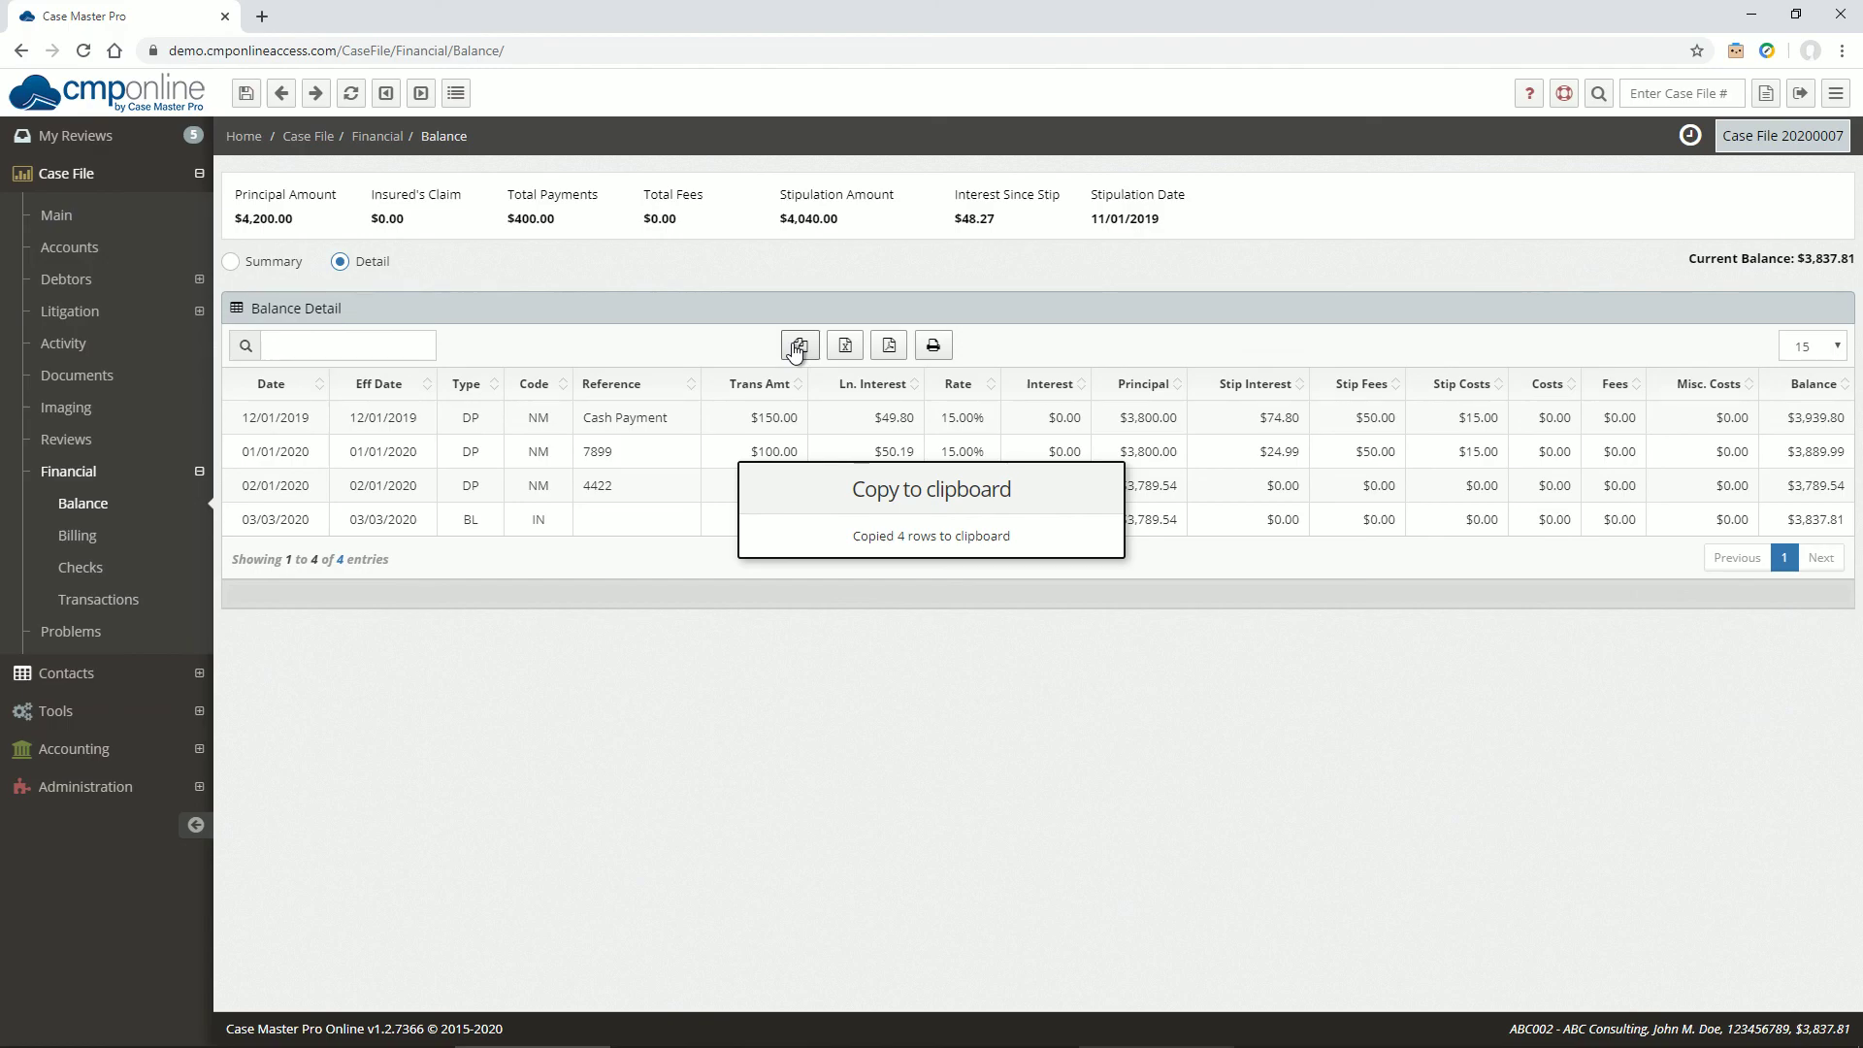